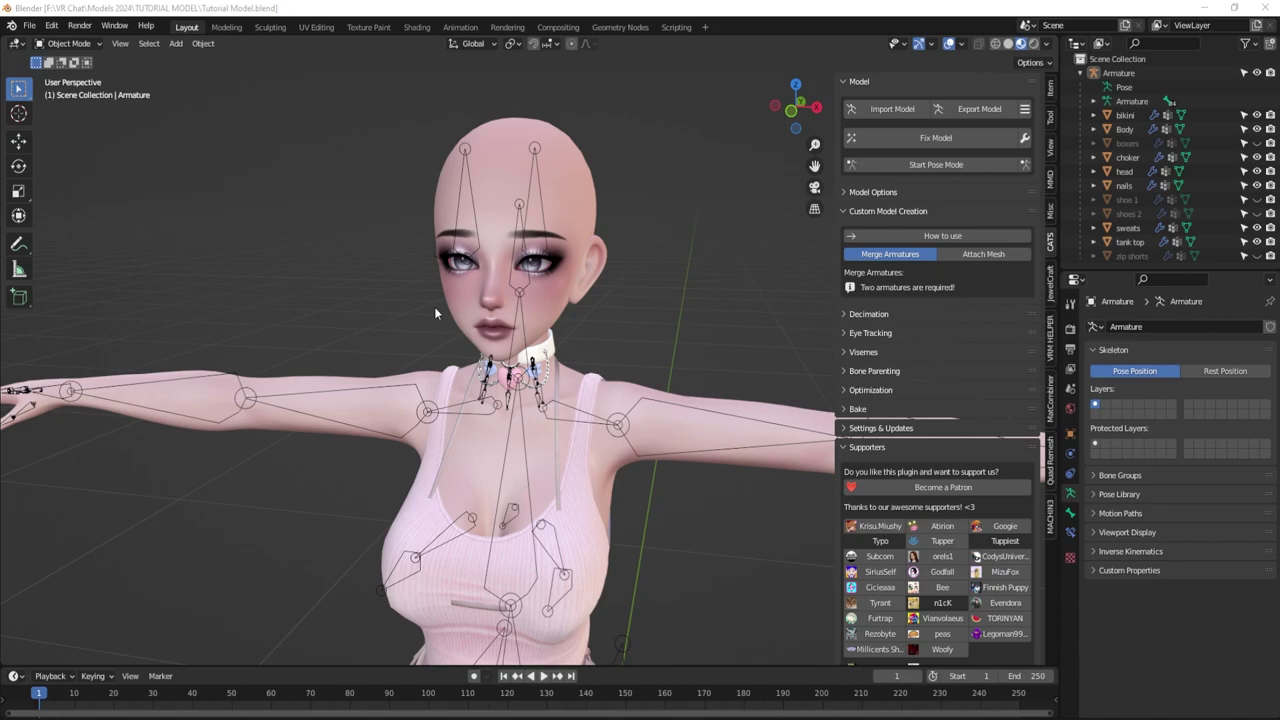
# Examine the avatar from the front and at an angle, including a close look at the face and choker.
pyautogui.scroll(-3, 434, 313)
pyautogui.moveTo(540, 330); pyautogui.dragTo(620, 358, button='middle')
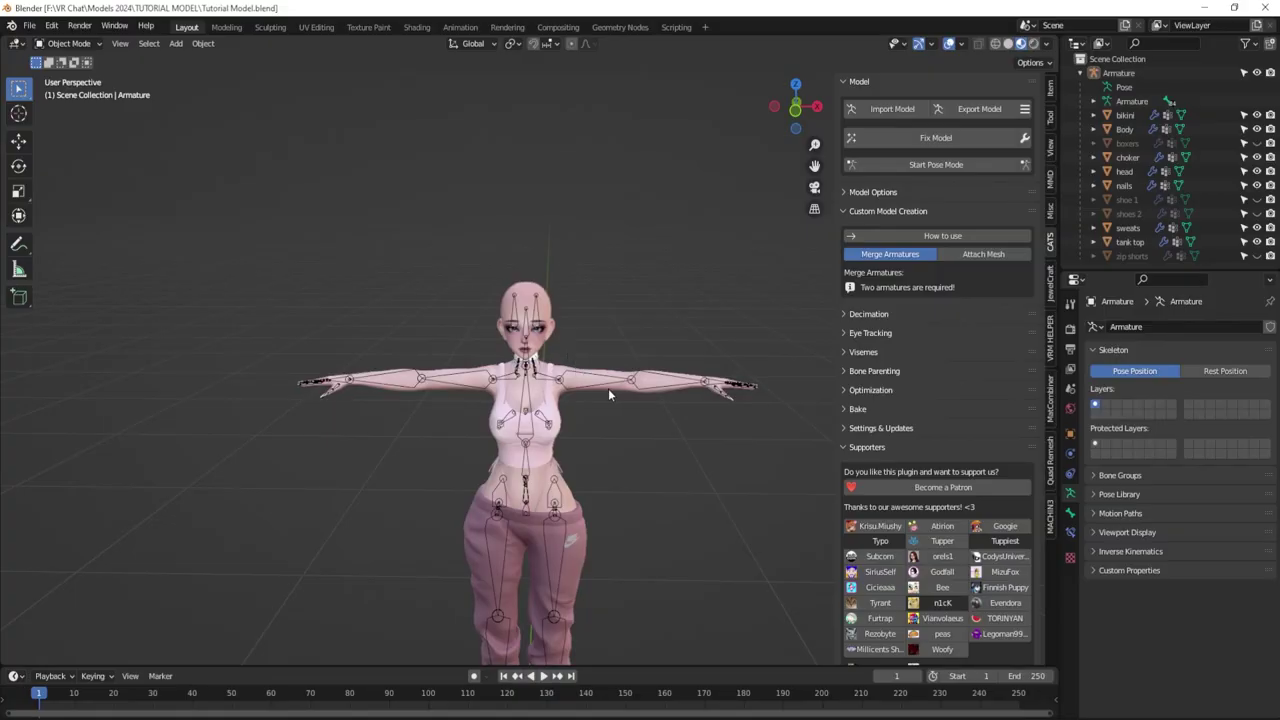
pyautogui.moveTo(609, 391); pyautogui.dragTo(542, 399, button='middle')
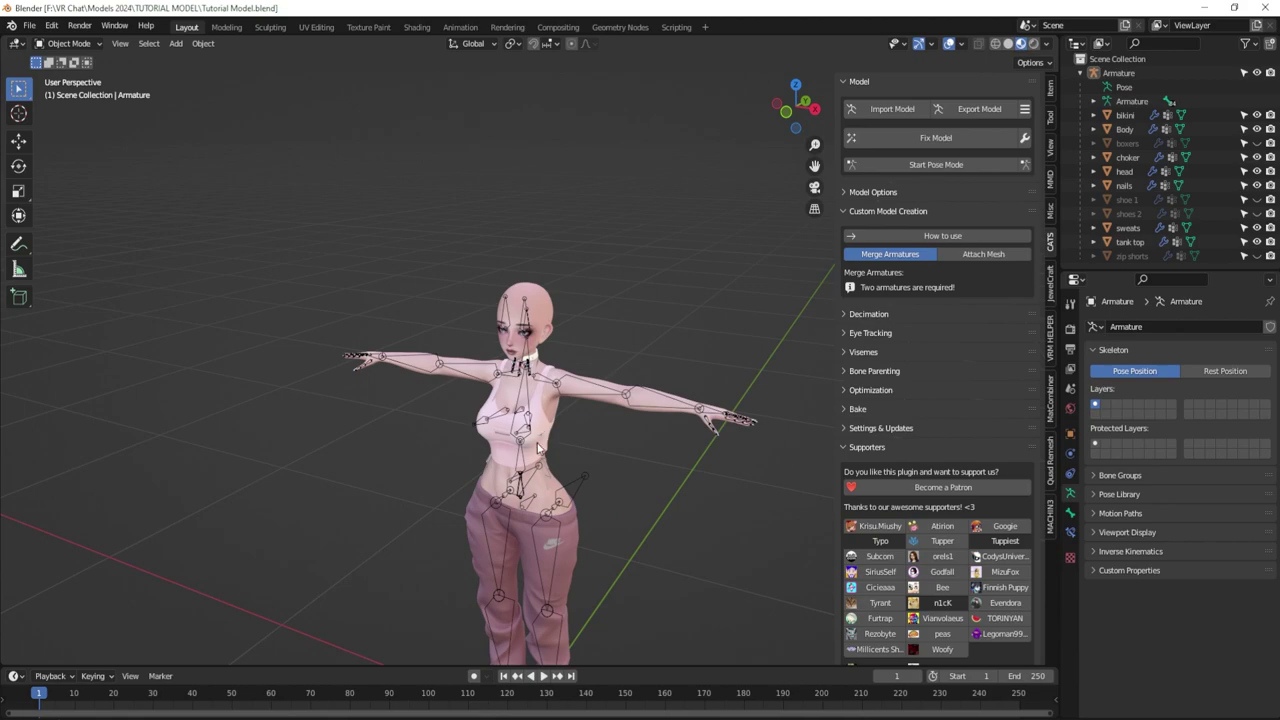
pyautogui.moveTo(539, 448); pyautogui.dragTo(613, 406, button='middle')
pyautogui.click(613, 406)
pyautogui.scroll(5, 613, 406)
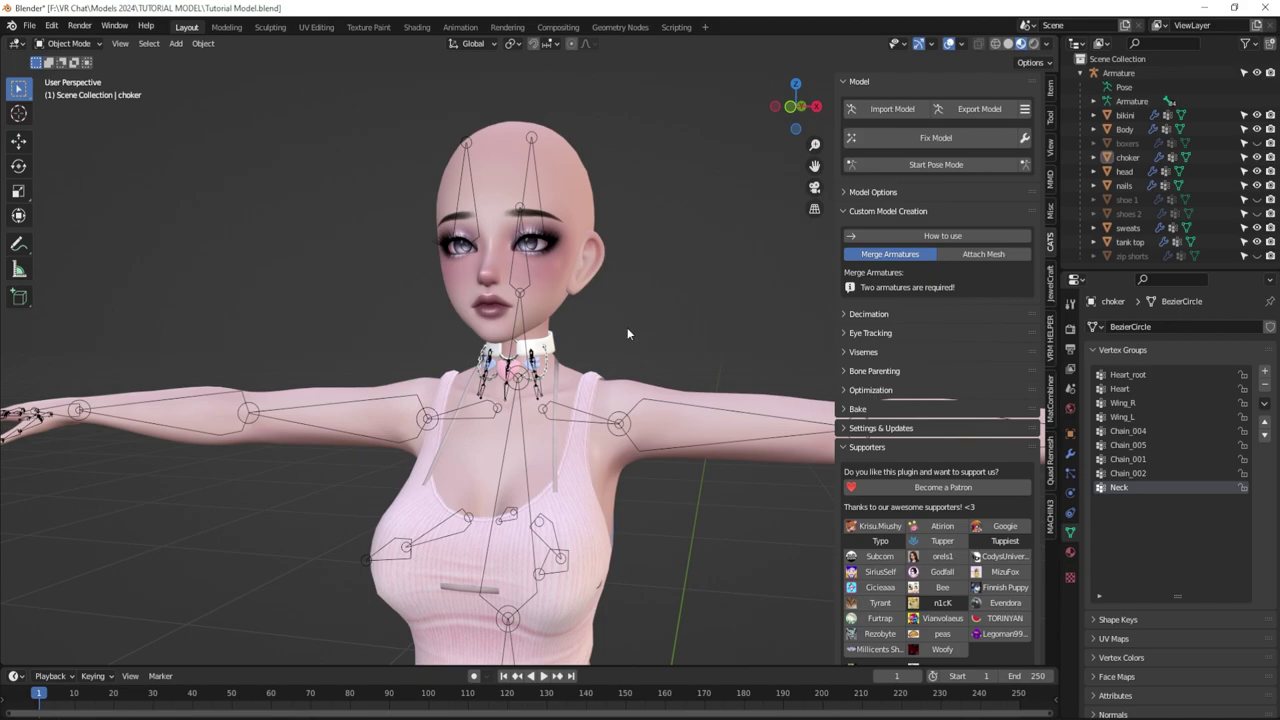
pyautogui.scroll(3, 627, 330)
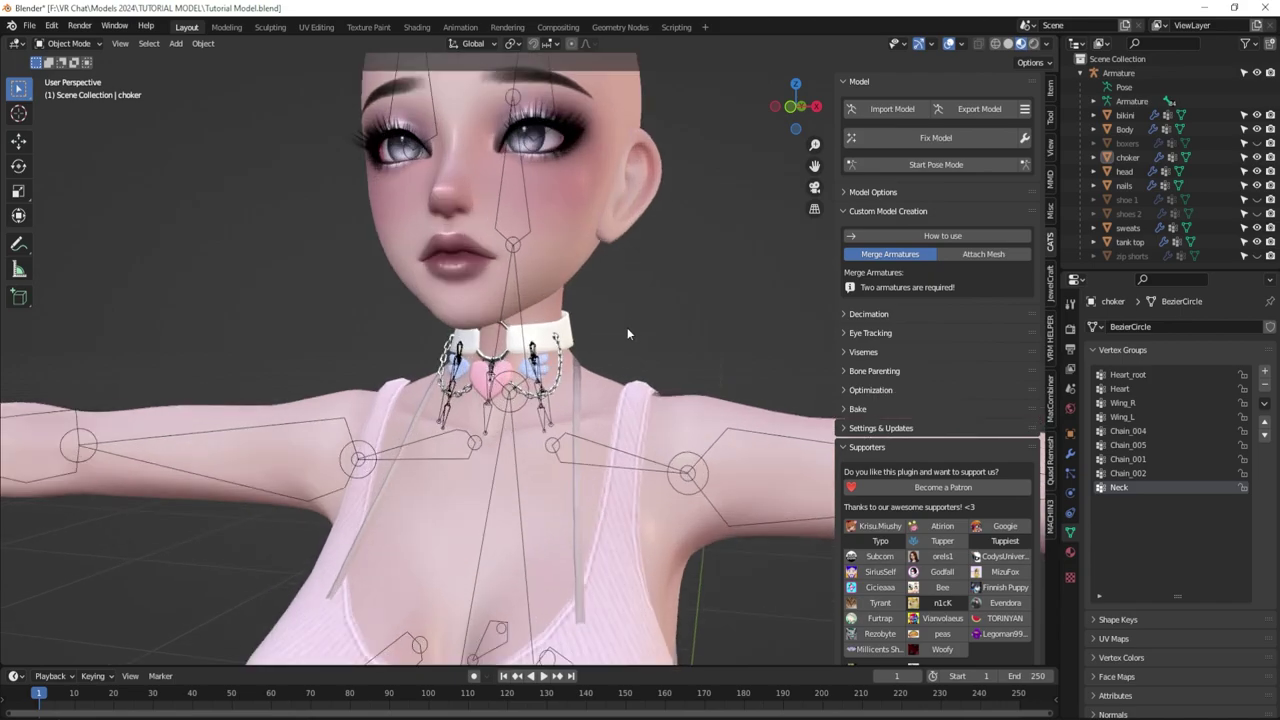
pyautogui.scroll(-5, 627, 333)
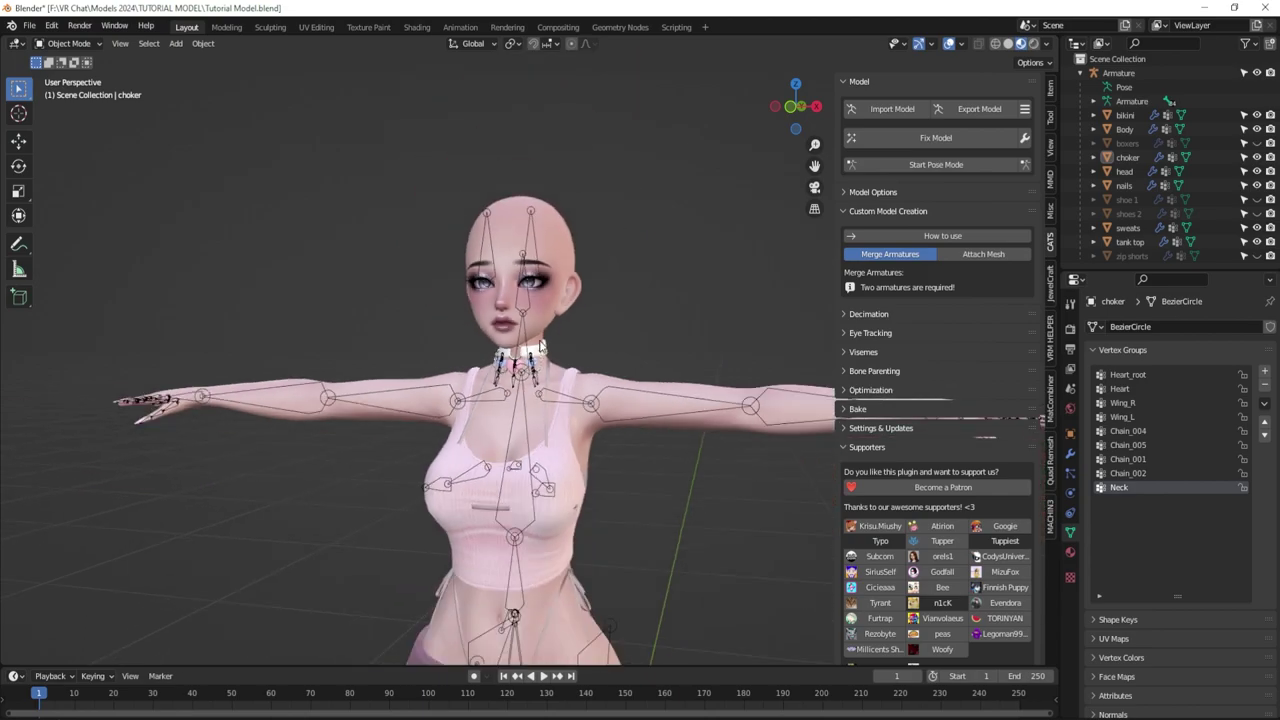
pyautogui.moveTo(587, 354); pyautogui.dragTo(591, 370, button='middle')
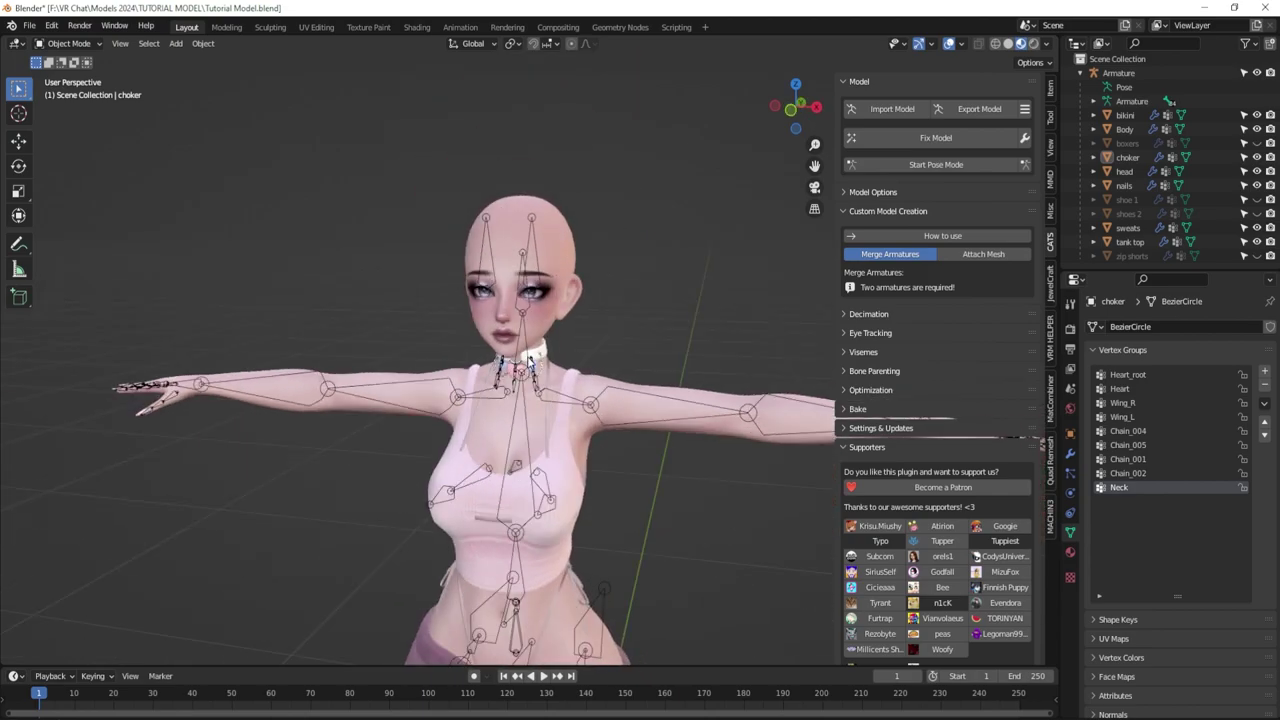
# Switch to File Explorer and review the asset files in the TUTORIAL MODEL folder and its Textures subfolder.
pyautogui.click(30, 25)
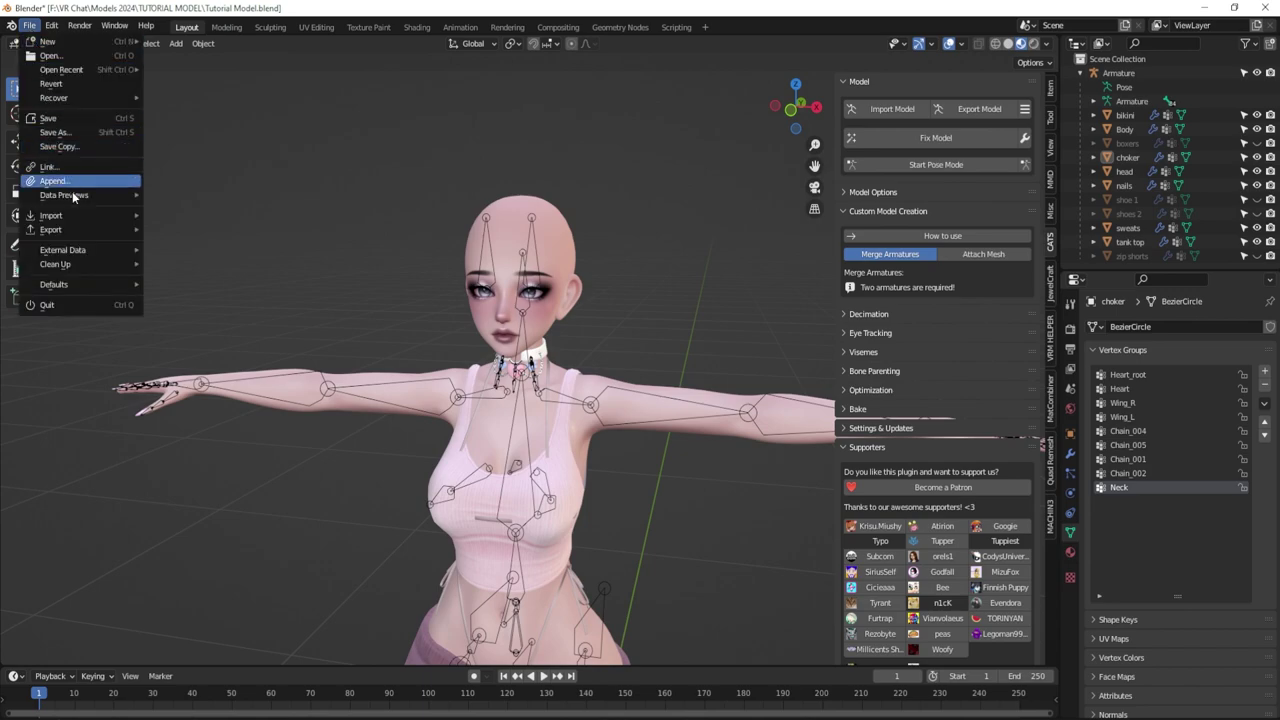
pyautogui.moveTo(82, 238)
pyautogui.hotkey('alt', 'Tab')
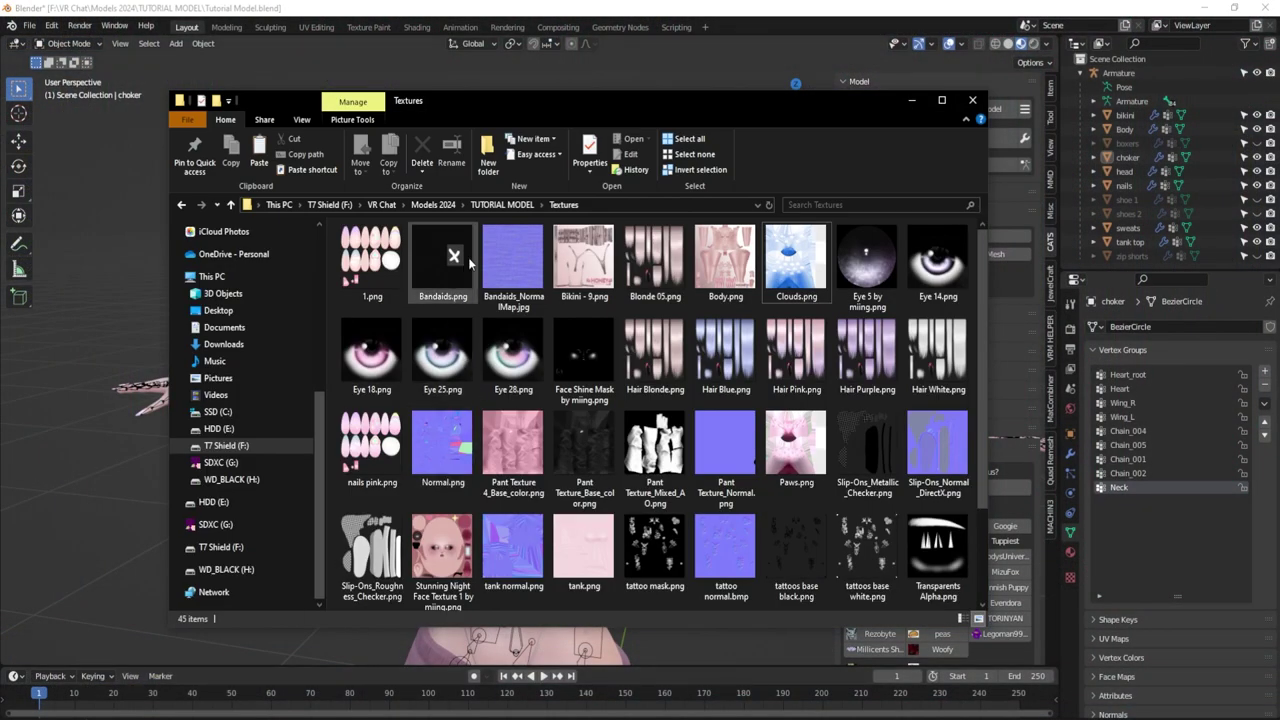
pyautogui.click(502, 205)
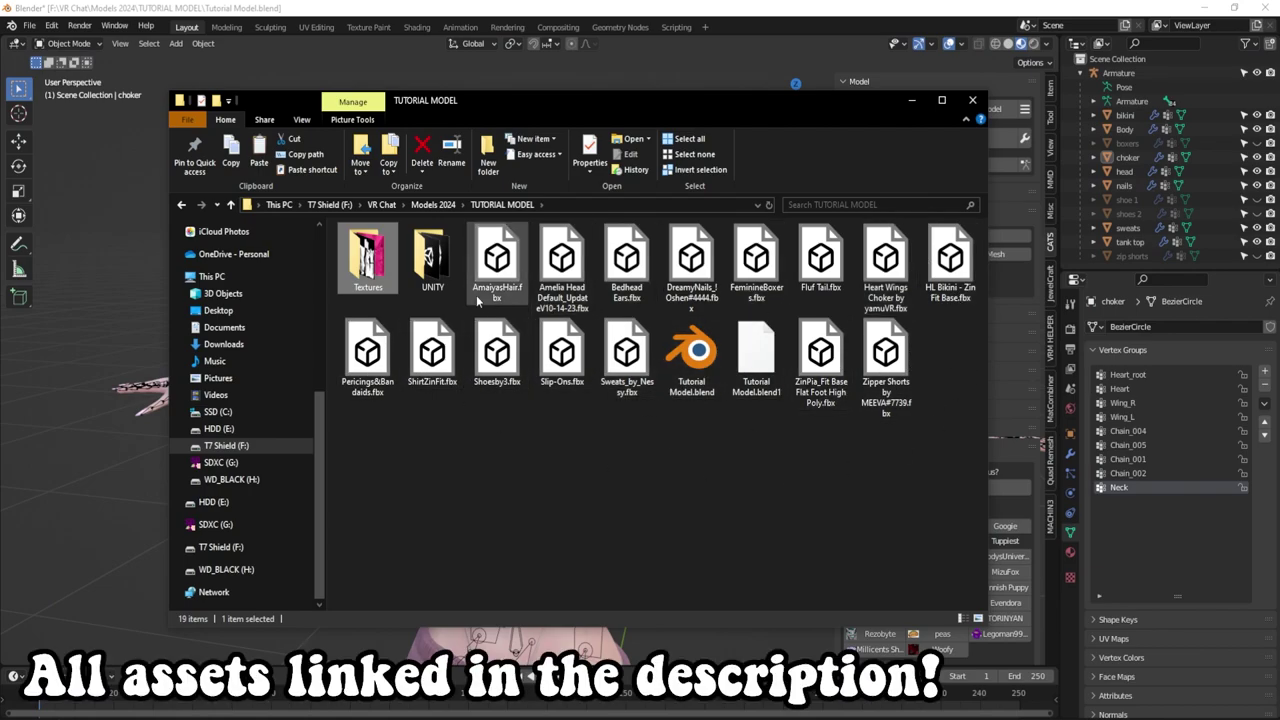
pyautogui.doubleClick(378, 262)
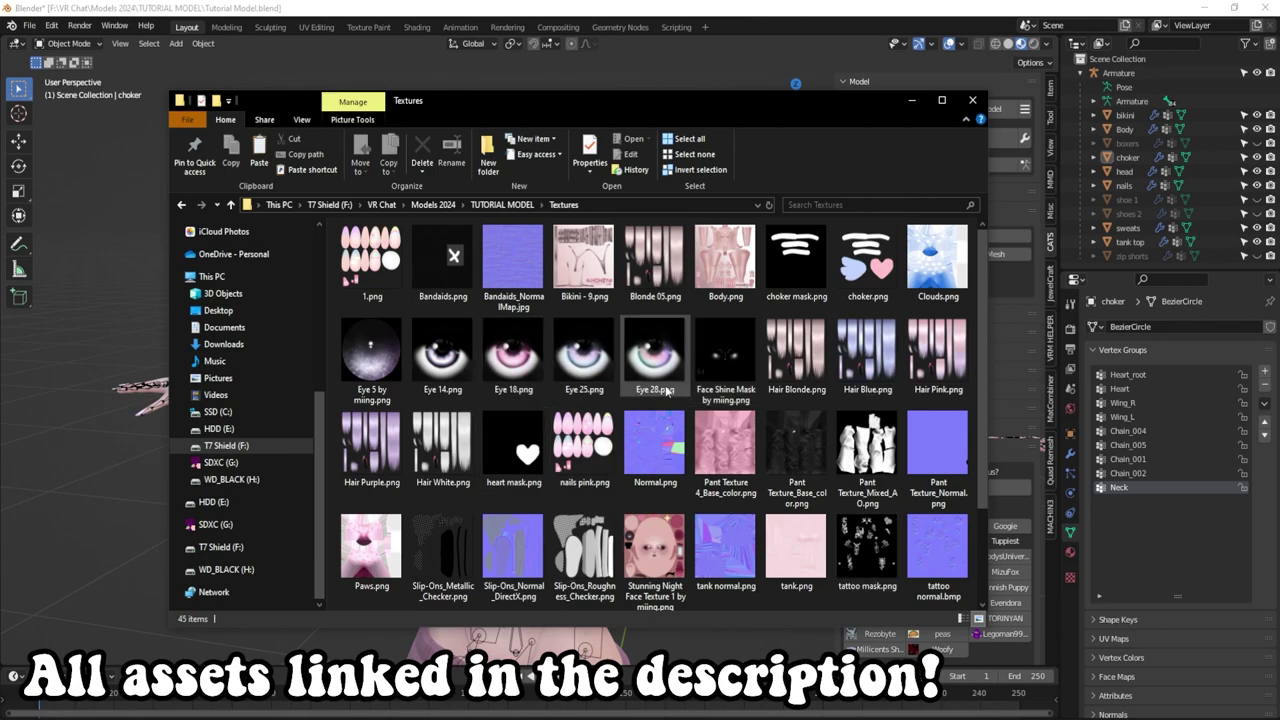
pyautogui.scroll(-1, 668, 410)
pyautogui.scroll(1, 668, 410)
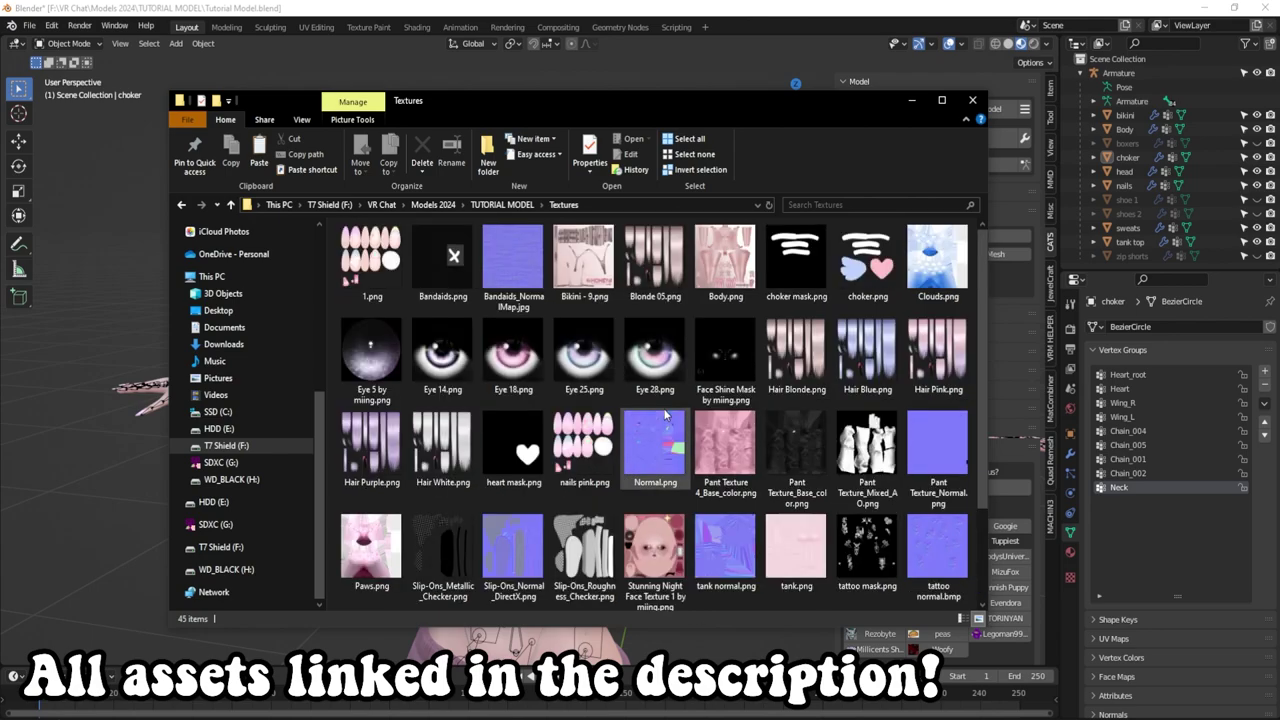
pyautogui.click(502, 204)
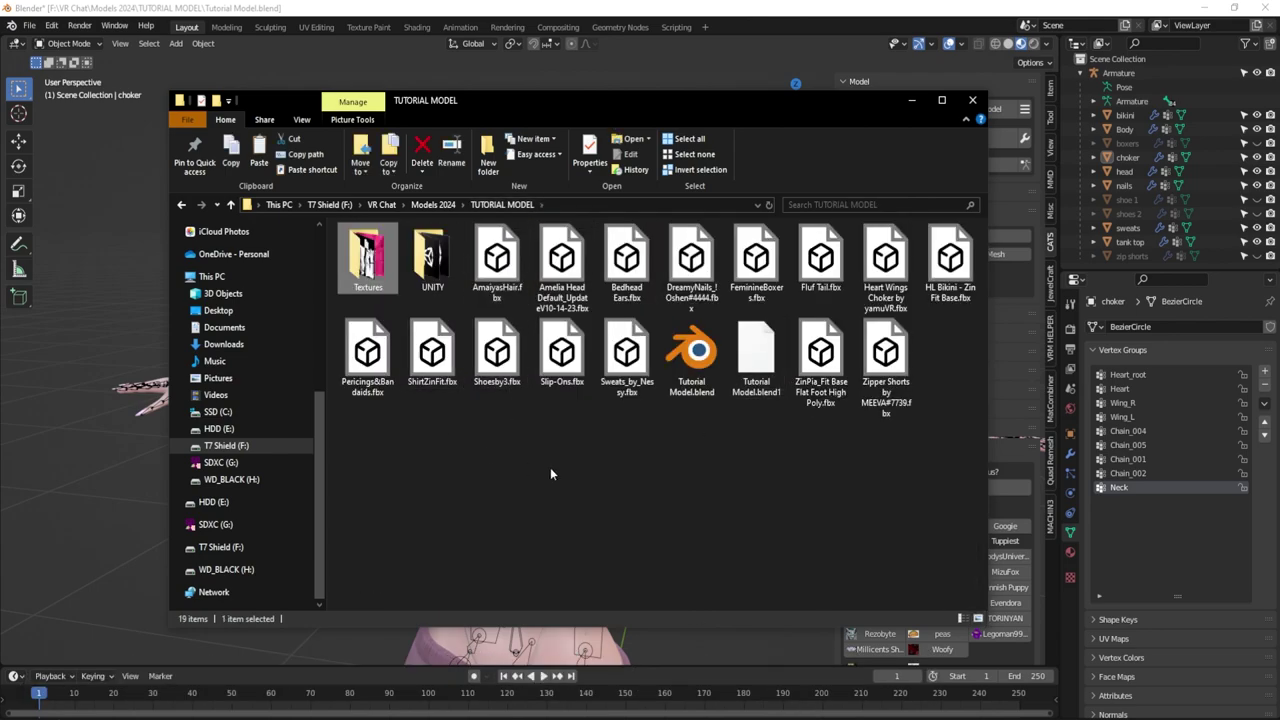
pyautogui.doubleClick(362, 260)
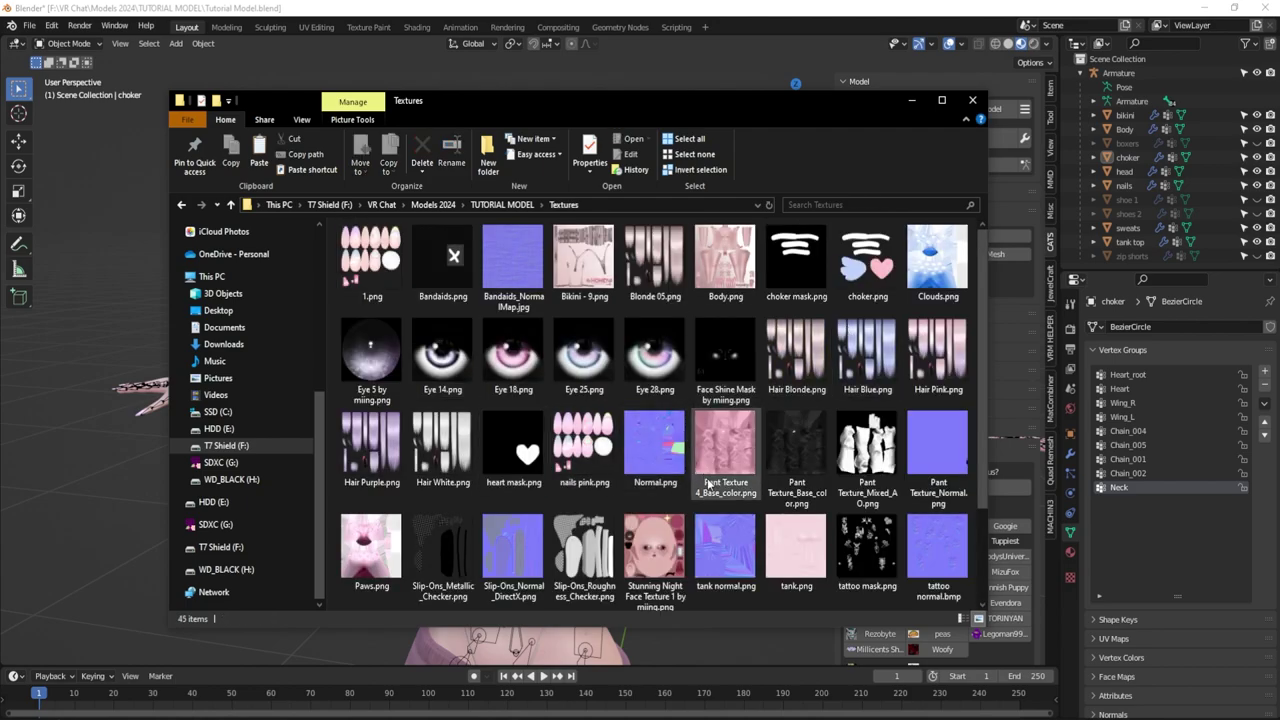
pyautogui.moveTo(708, 480)
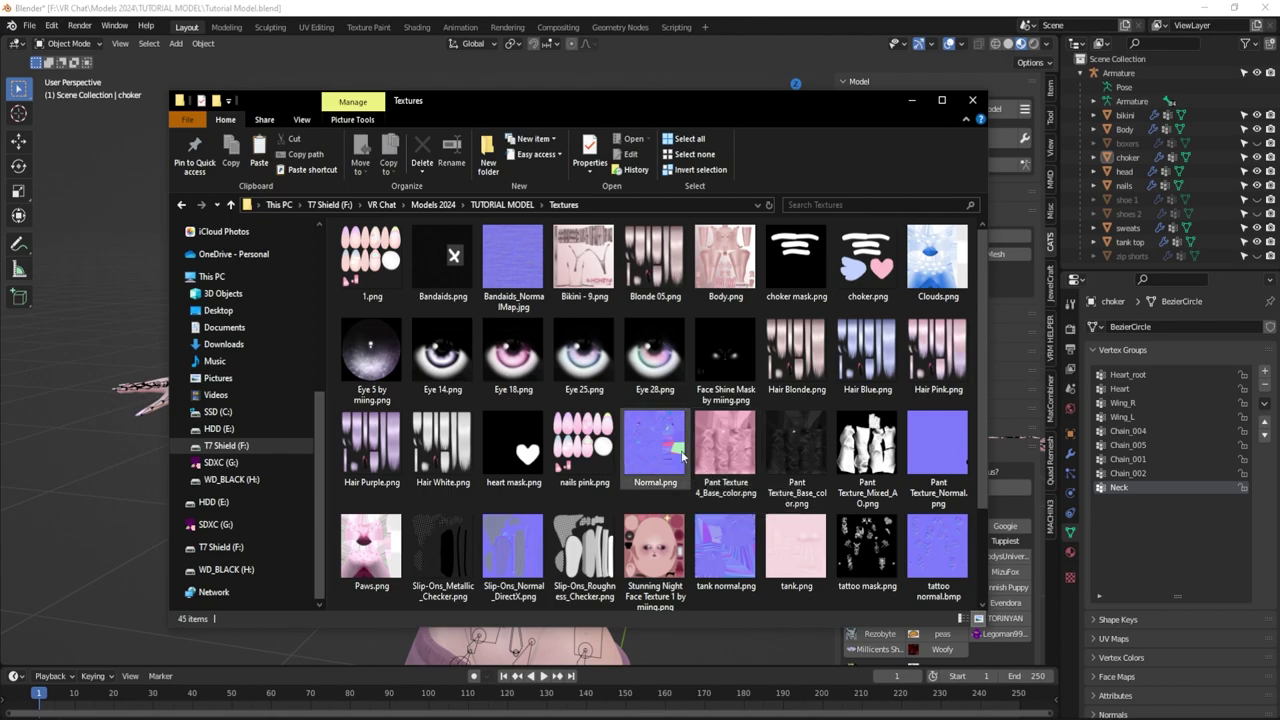
# Return to Blender and import the hair model AmaiyasHair.fbx into the avatar scene.
pyautogui.click(30, 25)
pyautogui.moveTo(60, 215)
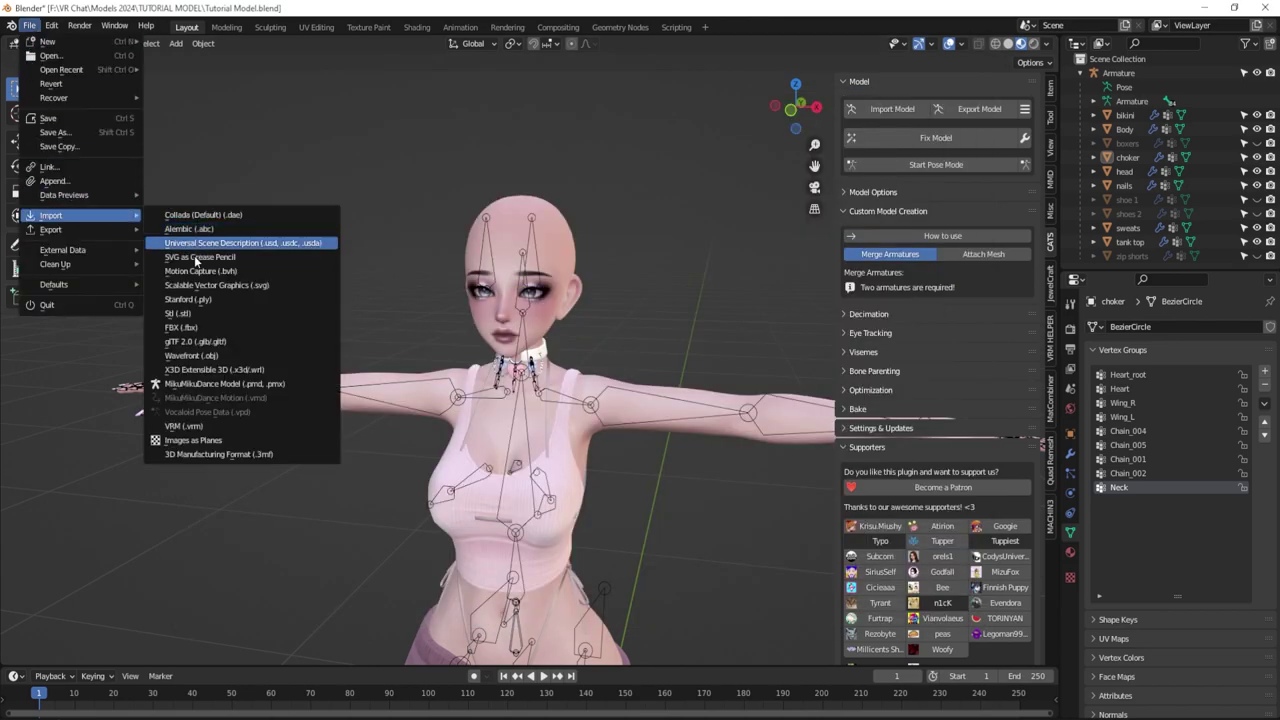
pyautogui.click(190, 327)
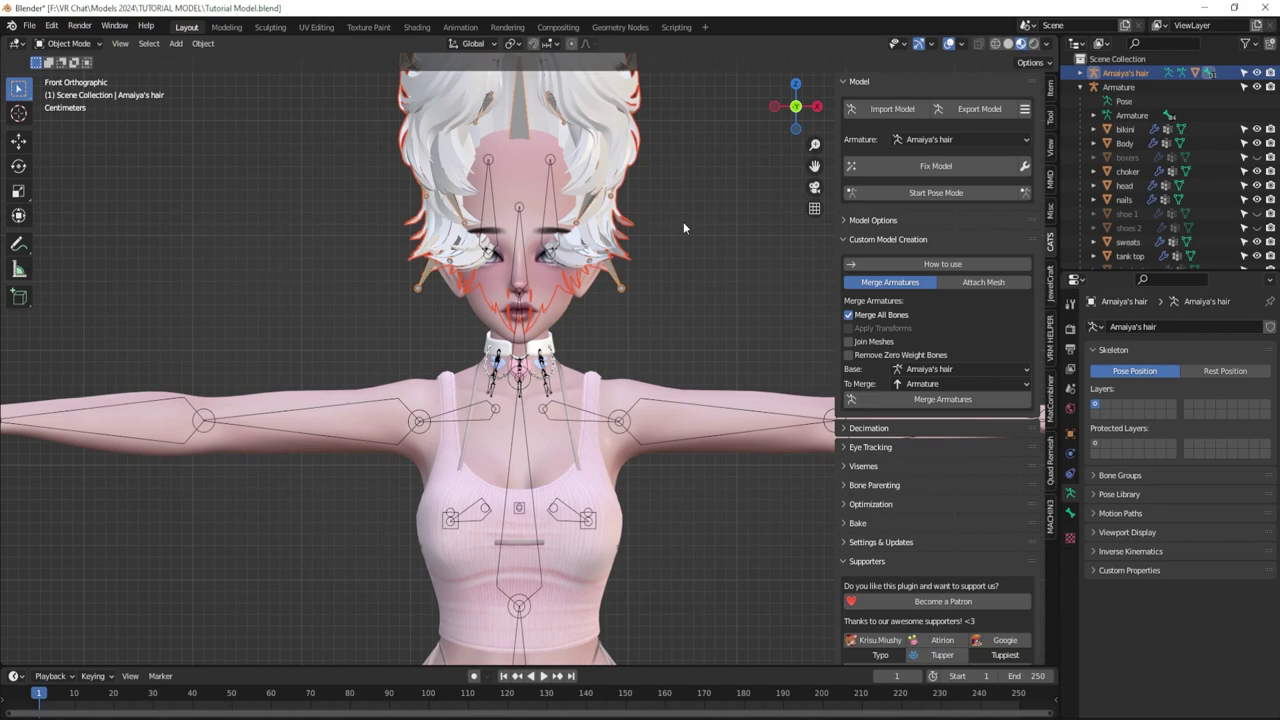
# Lower the imported hair armature about 114 mm along the global Z axis onto the avatar's head.
pyautogui.keyDown('shift'); pyautogui.moveTo(683, 221); pyautogui.dragTo(645, 372, button='middle'); pyautogui.keyUp('shift')
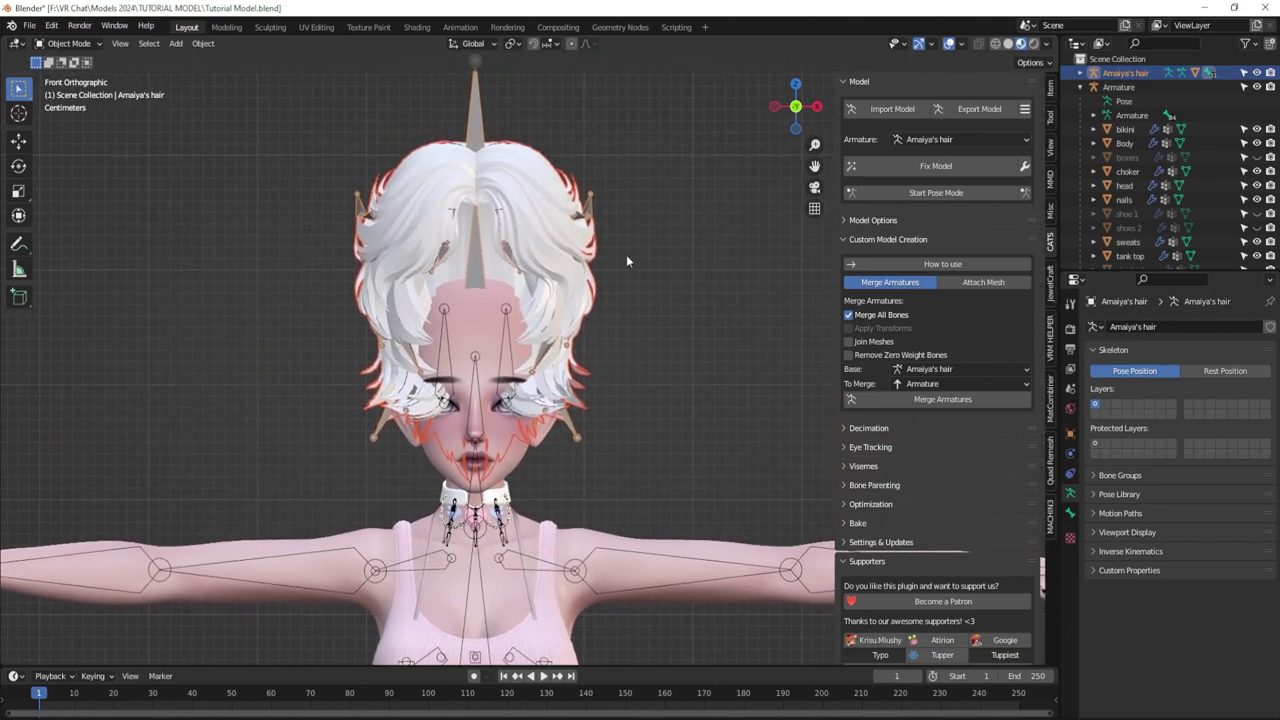
pyautogui.scroll(-2, 626, 261)
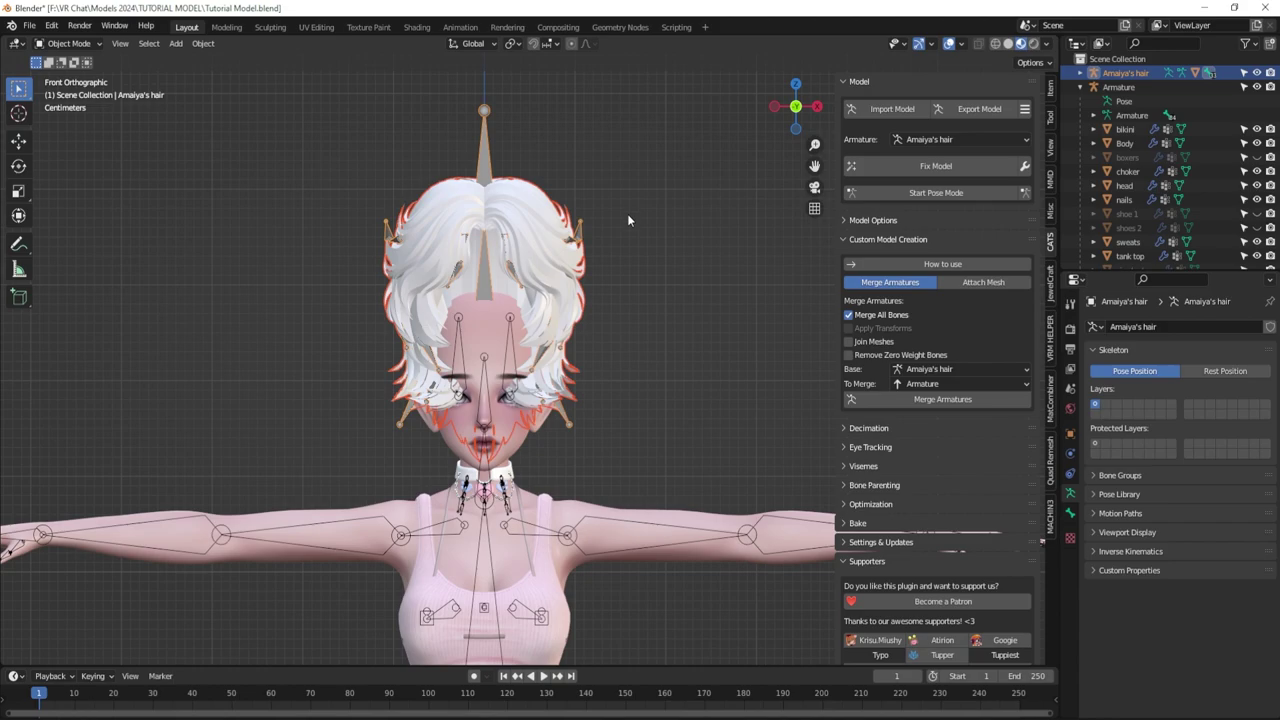
pyautogui.press('g')
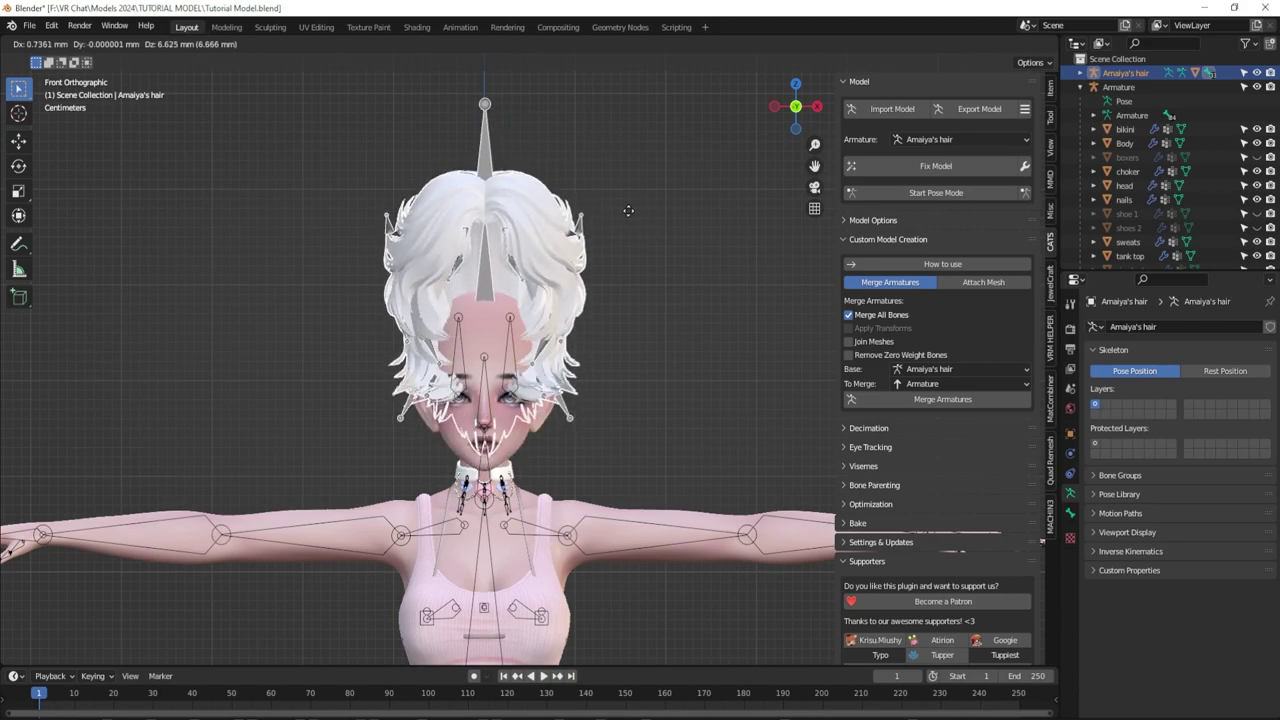
pyautogui.press('z')
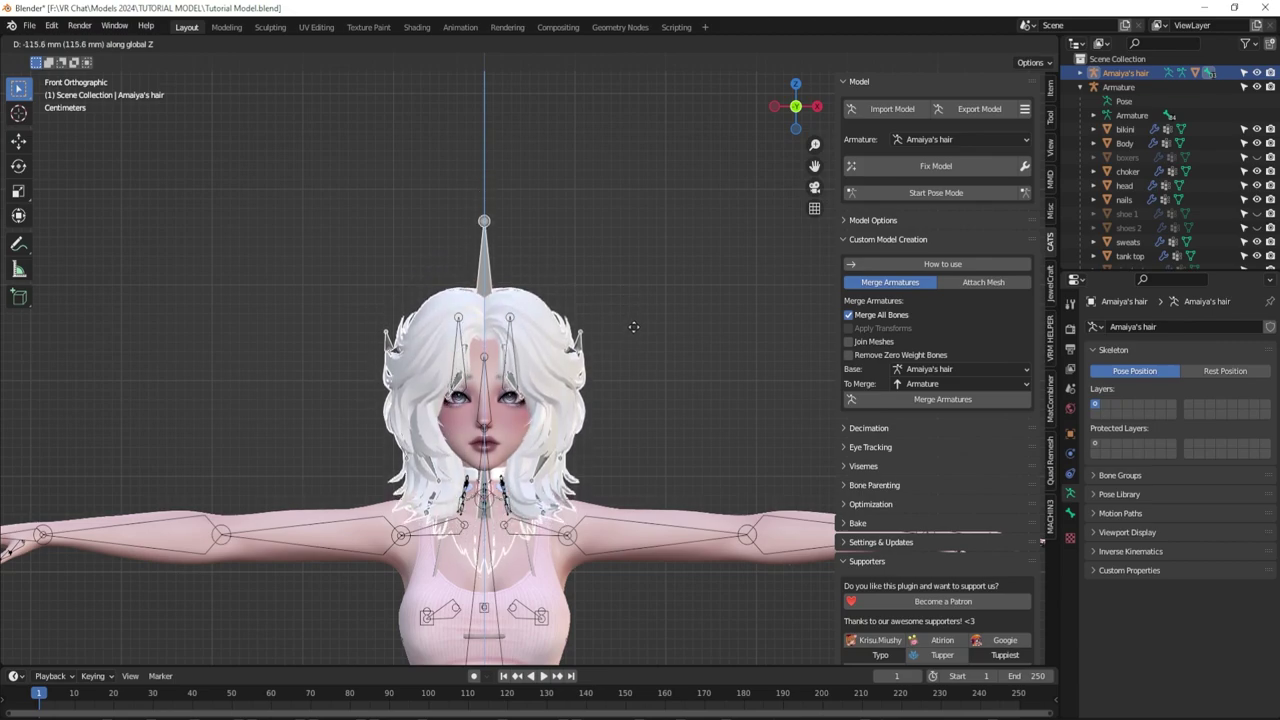
pyautogui.click(636, 326)
# In the right side view, move the hair armature back about 23 mm along the Y axis.
pyautogui.click(817, 106)
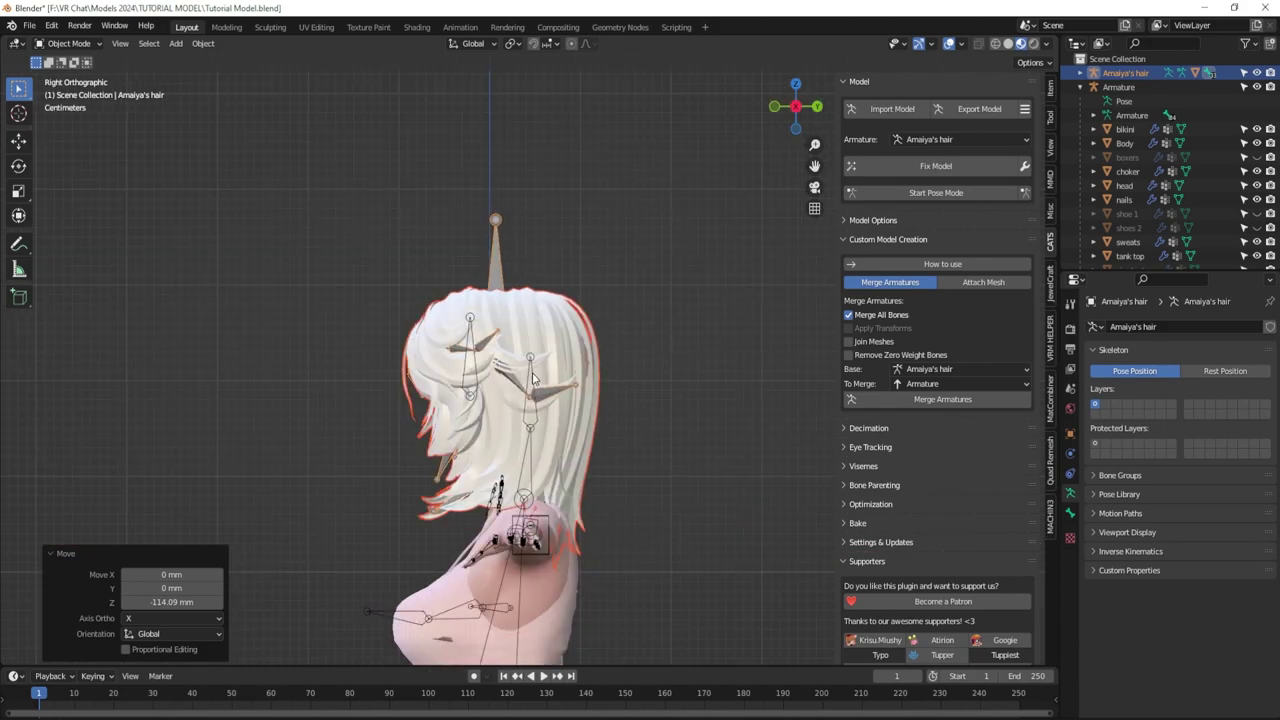
pyautogui.press('g')
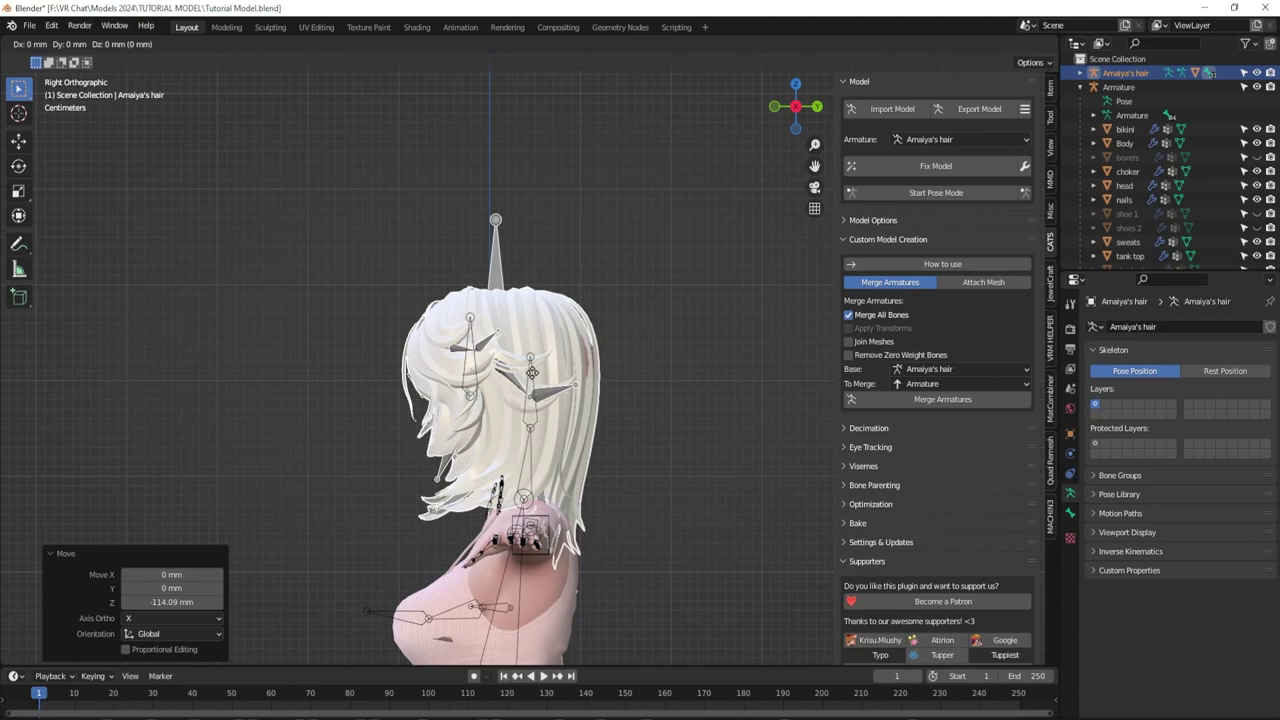
pyautogui.press('y')
pyautogui.click(427, 439)
# Check the hairline from below the face and shift the hair armature about 5.7 mm further back along Y.
pyautogui.moveTo(427, 439); pyautogui.dragTo(545, 390, button='middle')
pyautogui.scroll(5, 560, 375)
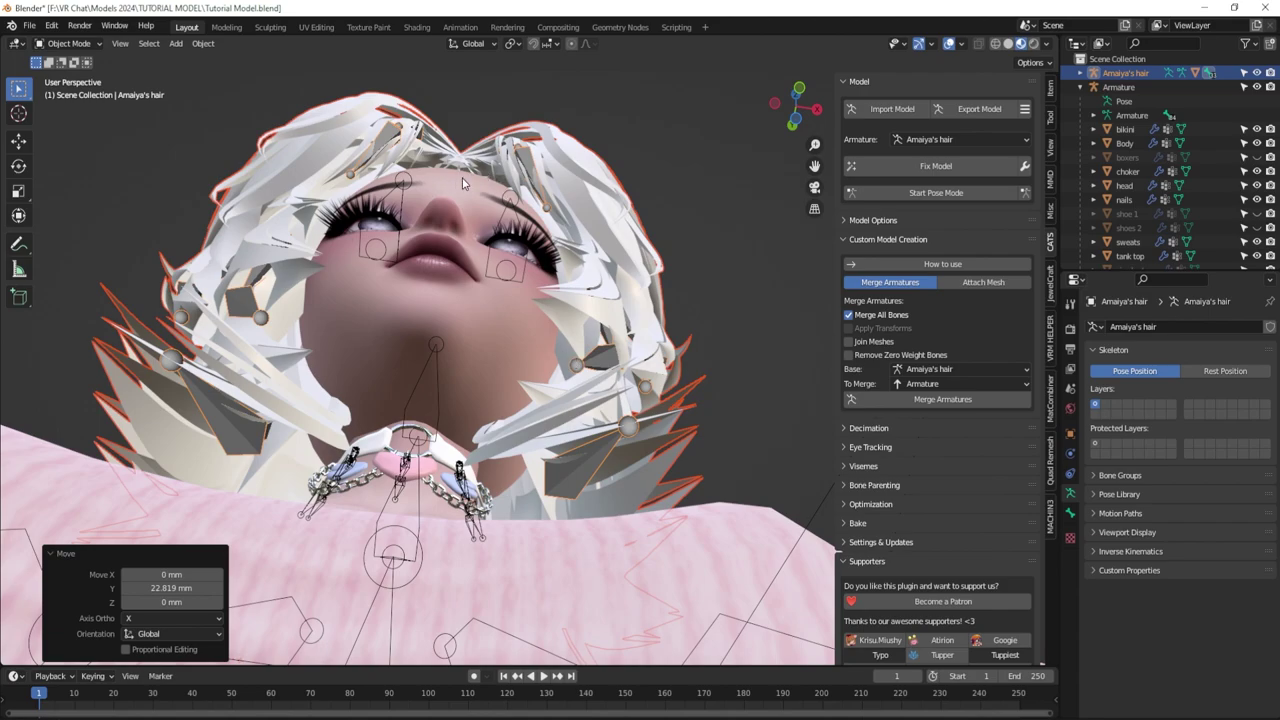
pyautogui.press('g')
pyautogui.press('y')
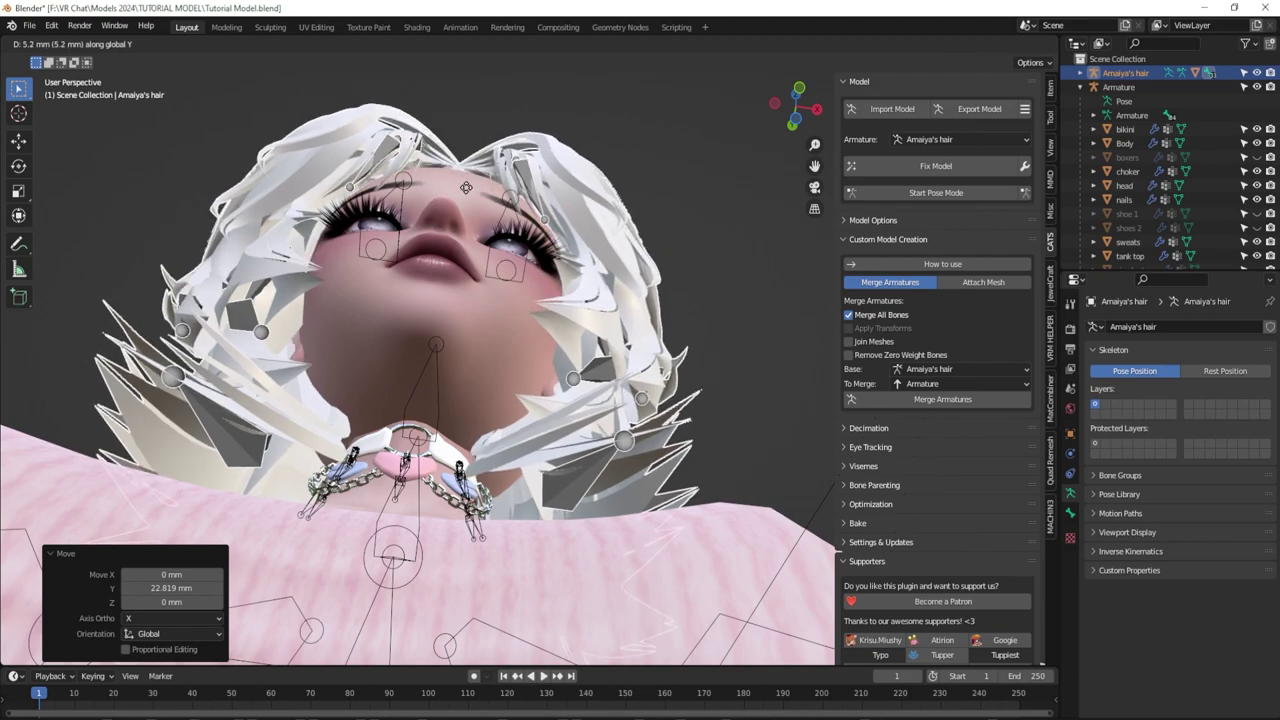
pyautogui.click(465, 188)
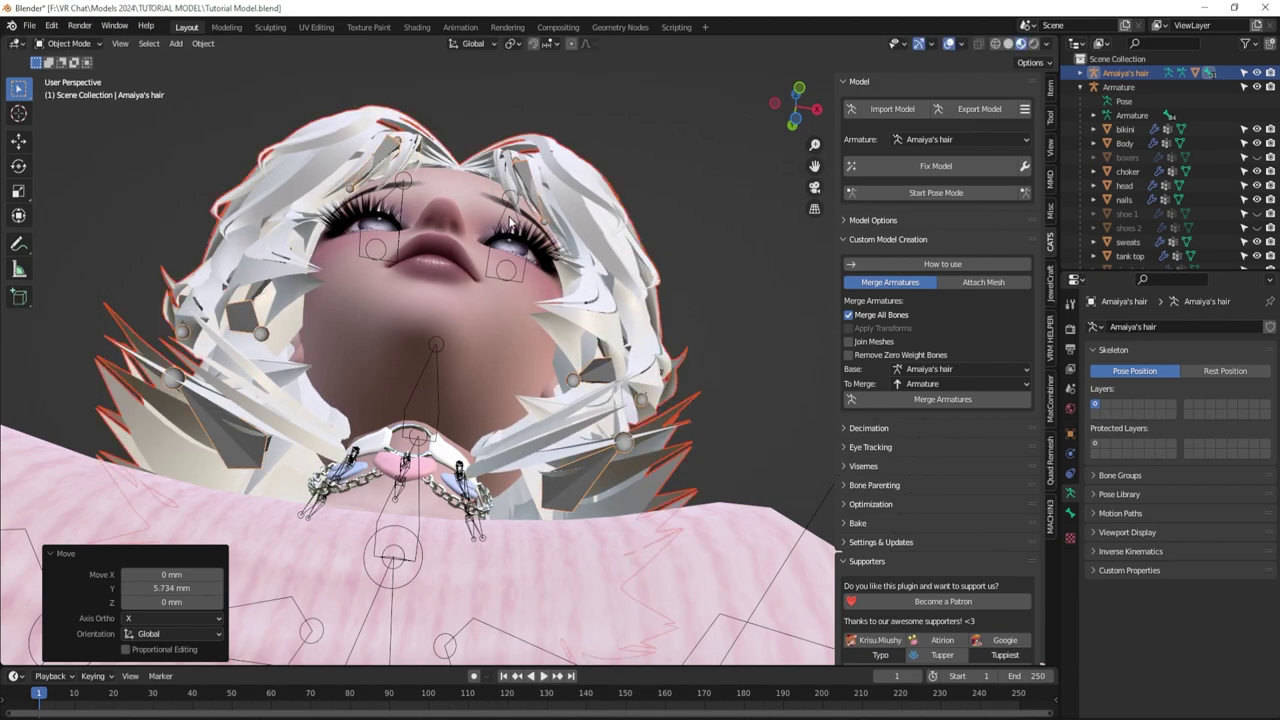
# Select the hair mesh, put it in Sculpt Mode and enable mirroring across the X axis.
pyautogui.scroll(-5, 510, 221)
pyautogui.moveTo(510, 221); pyautogui.dragTo(491, 291, button='middle')
pyautogui.click(491, 291)
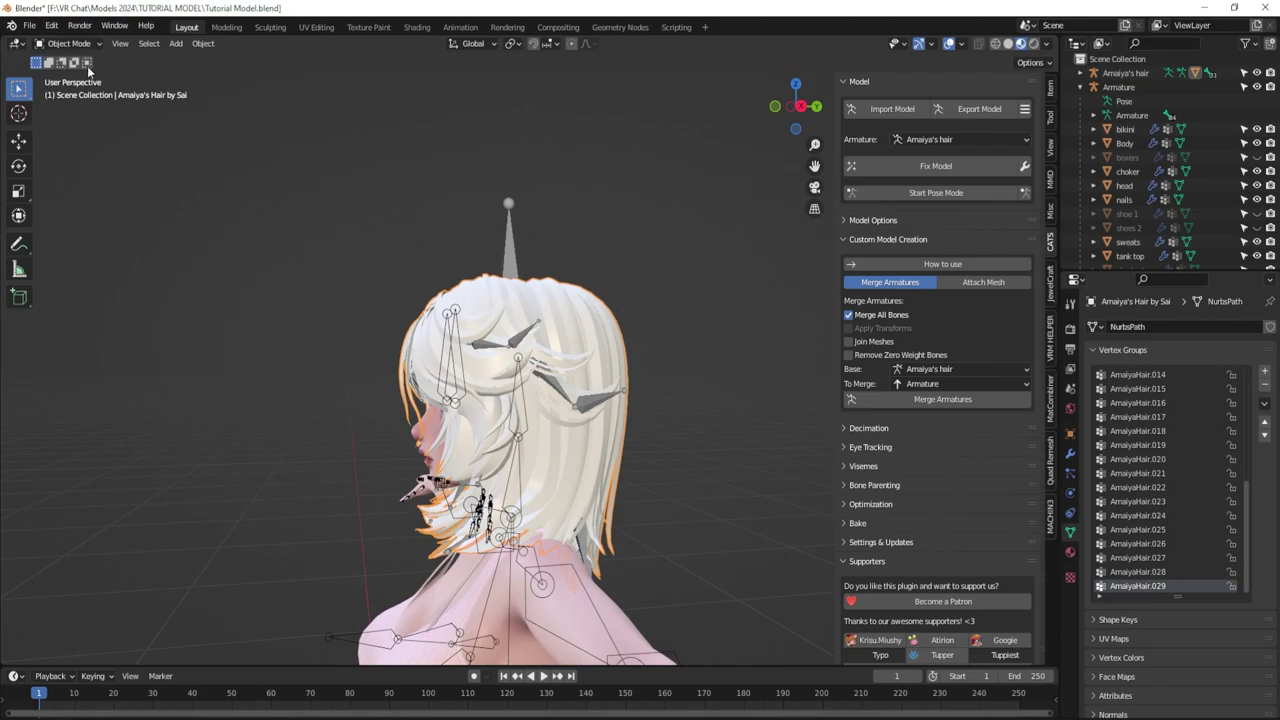
pyautogui.click(68, 43)
pyautogui.click(72, 90)
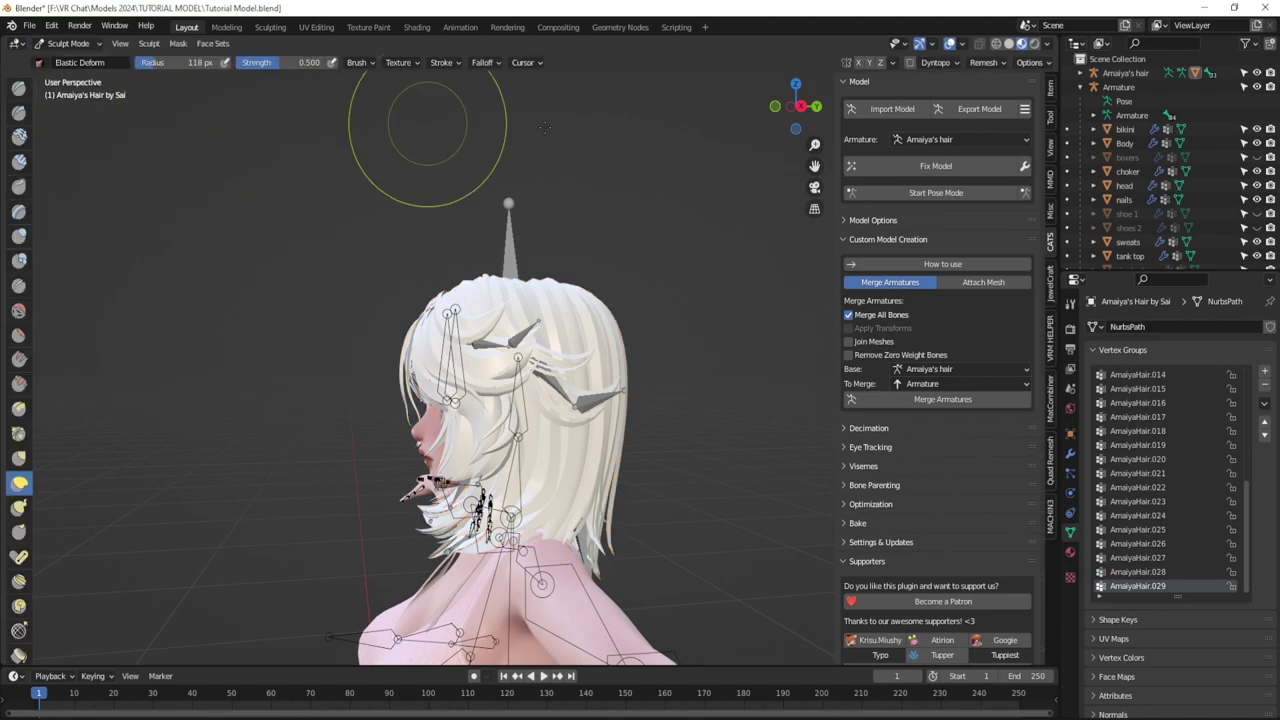
pyautogui.click(858, 64)
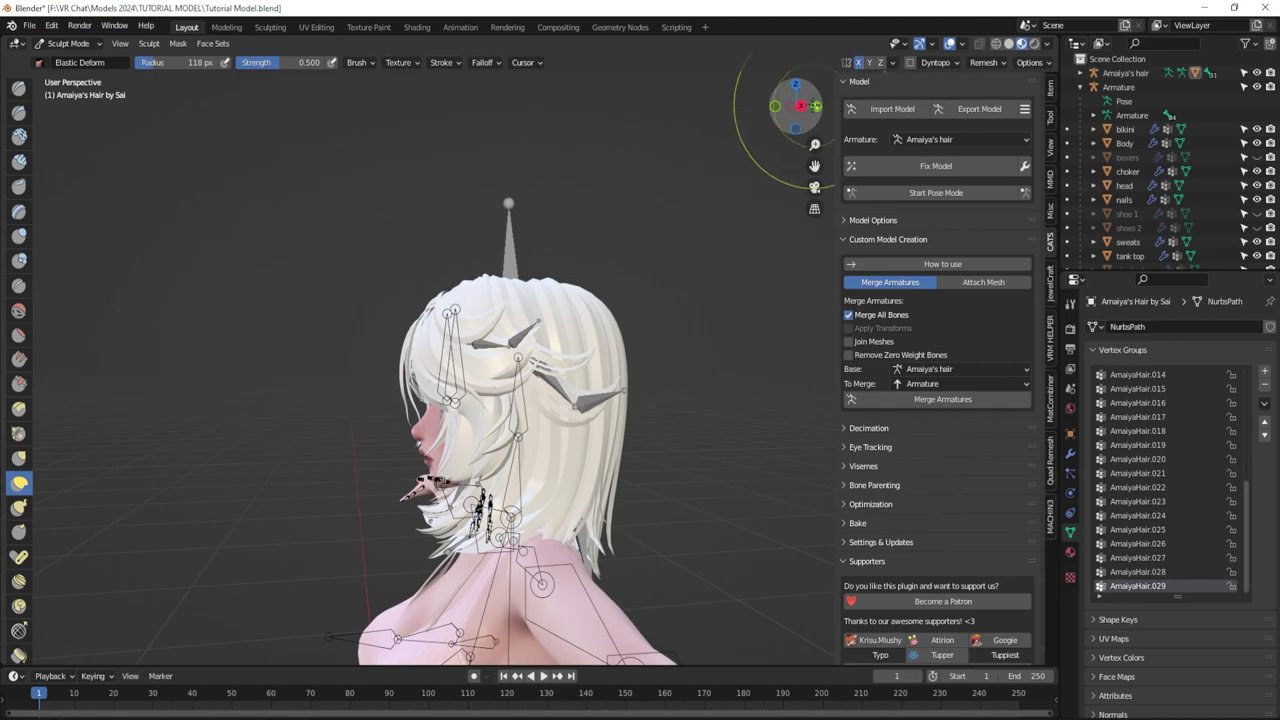
# From the back view, push the upper side of the hair slightly inward with the Elastic Deform brush.
pyautogui.click(814, 105)
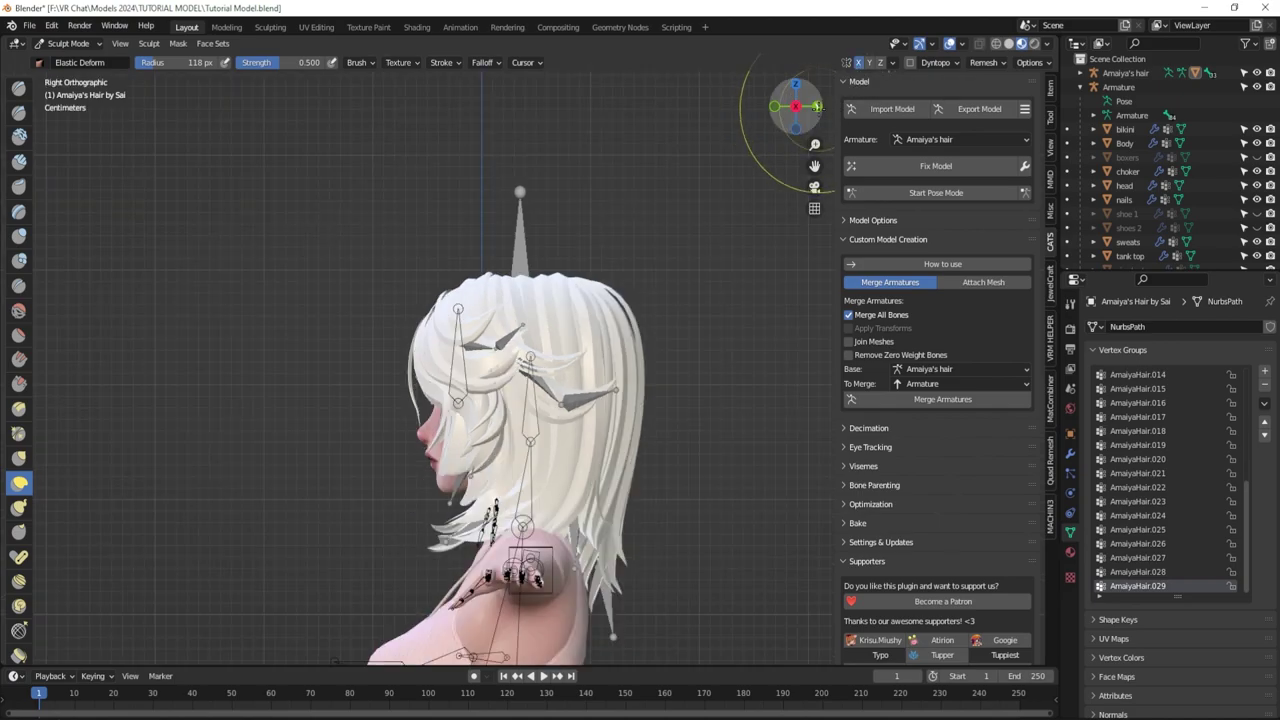
pyautogui.click(817, 106)
pyautogui.scroll(4, 745, 280)
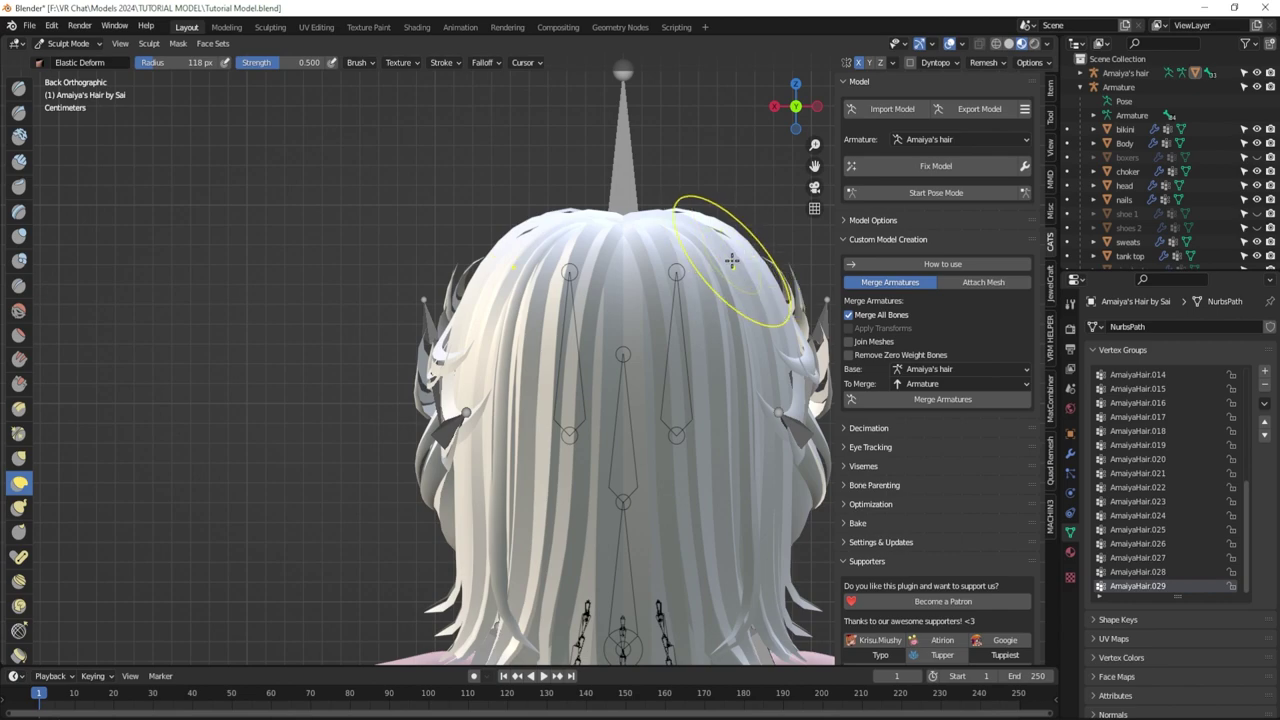
pyautogui.press('KP_Decimal')
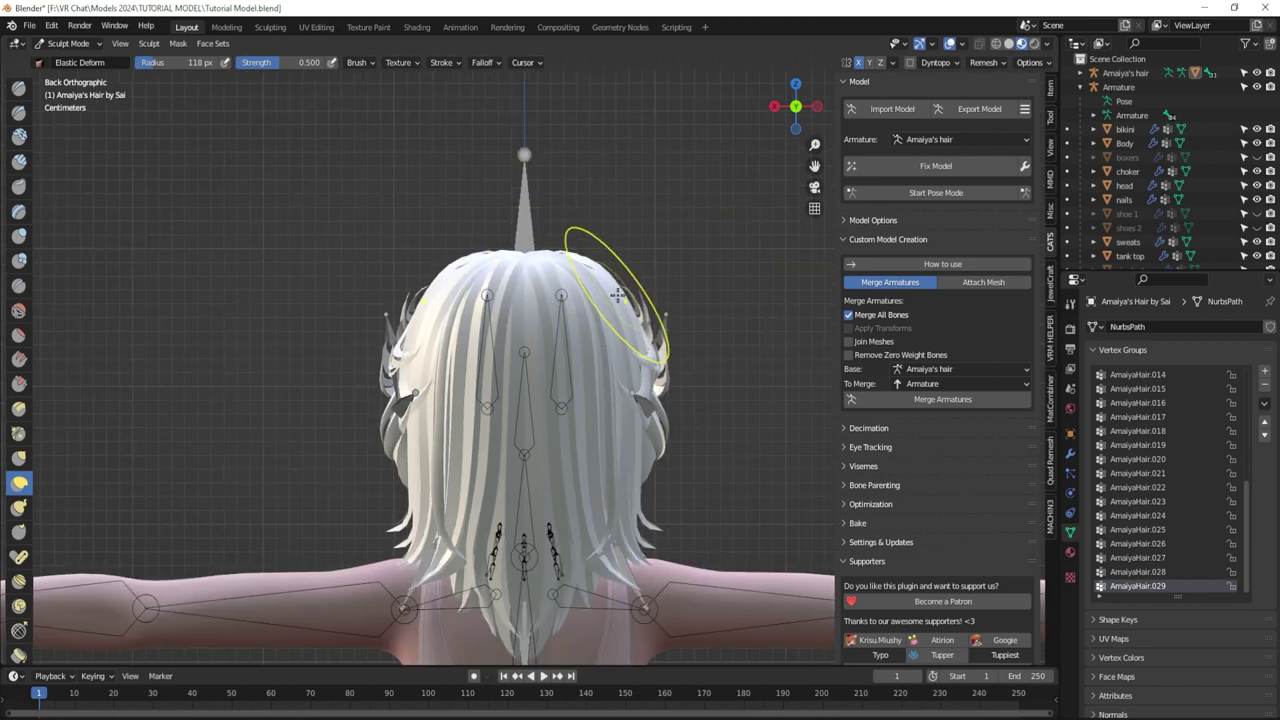
pyautogui.moveTo(618, 293)
pyautogui.mouseDown()
pyautogui.moveTo(586, 277)
pyautogui.moveTo(592, 300)
pyautogui.mouseUp()
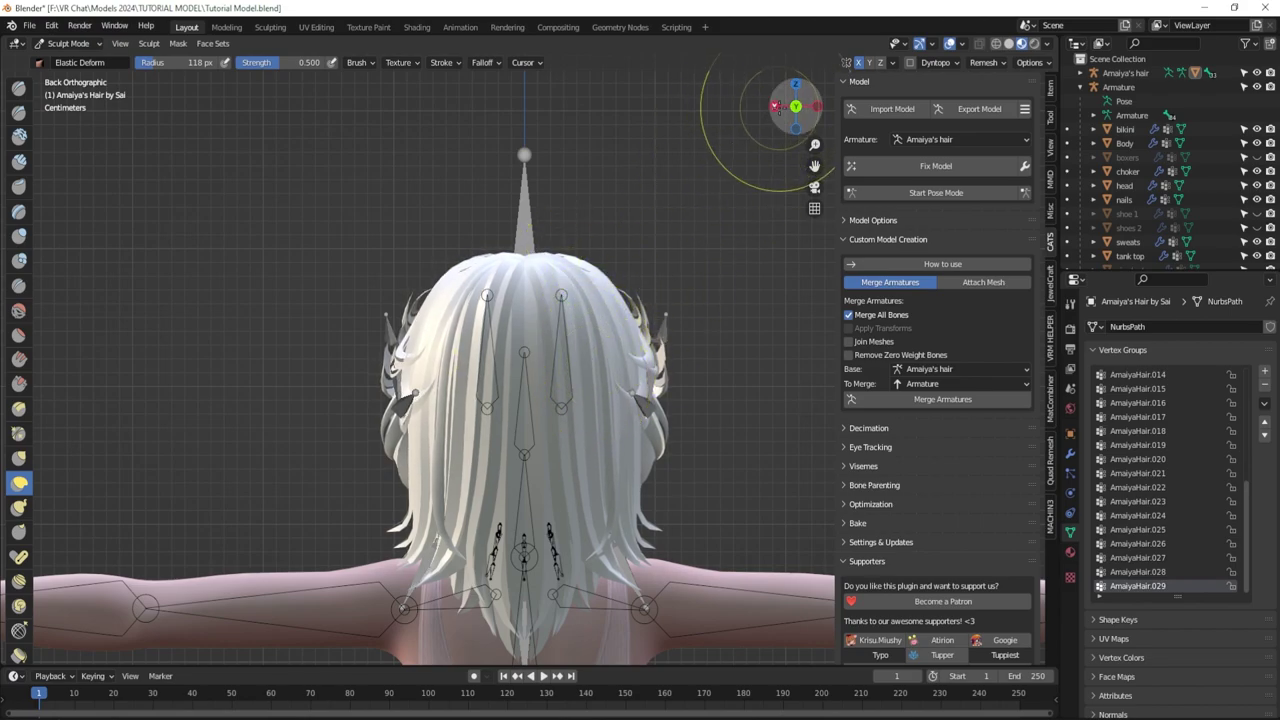
# In the right side view, set the Elastic Deform brush radius to 196 px and reshape the back and crown of the hair.
pyautogui.click(775, 107)
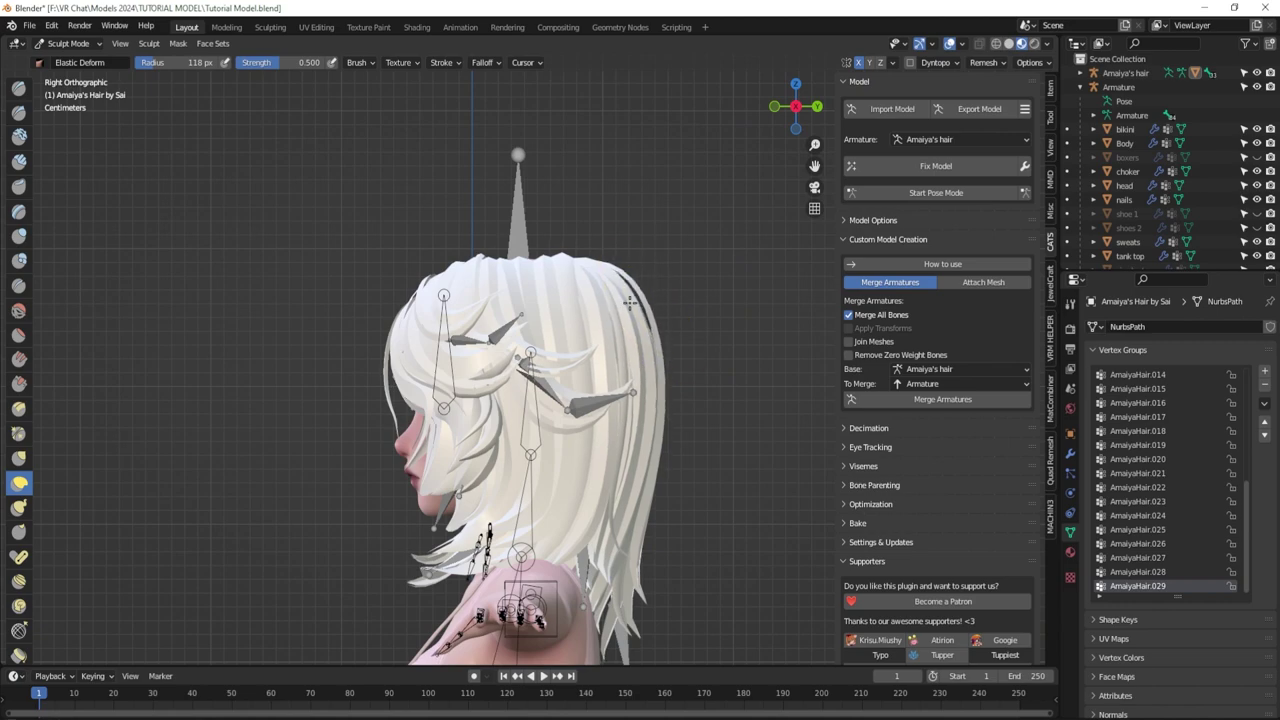
pyautogui.press('f')
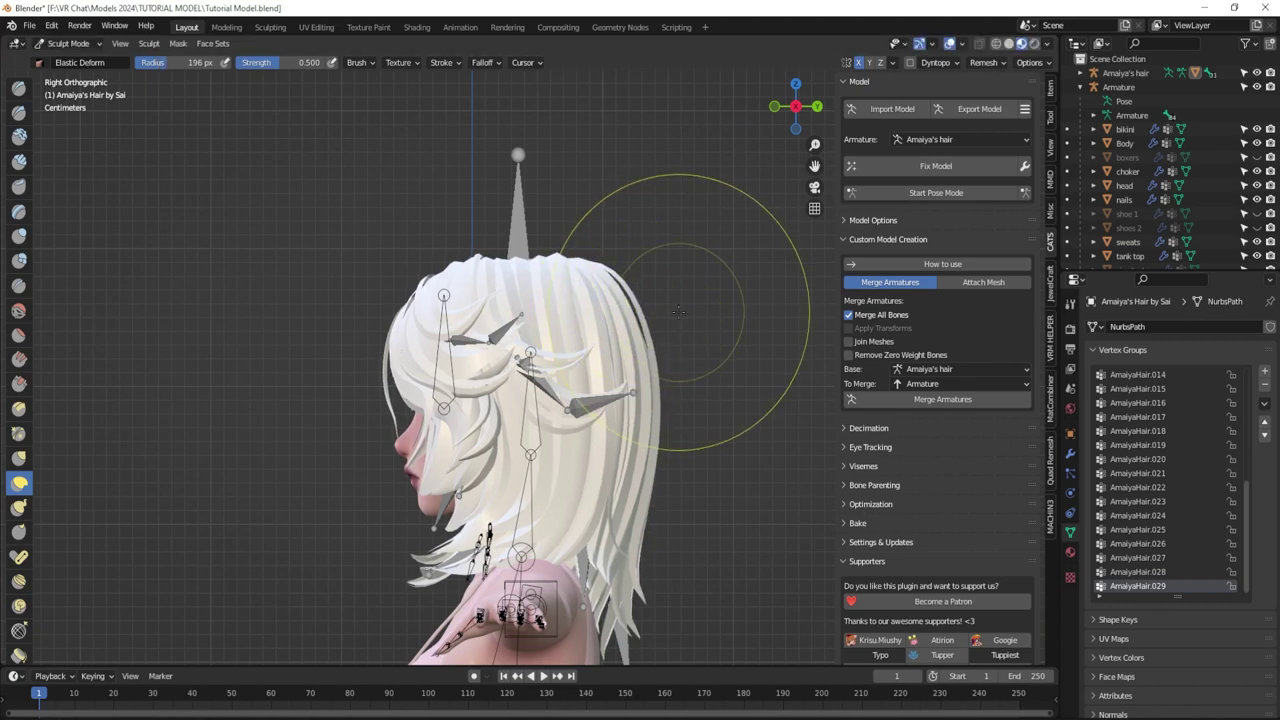
pyautogui.click(678, 311)
pyautogui.scroll(1, 670, 315)
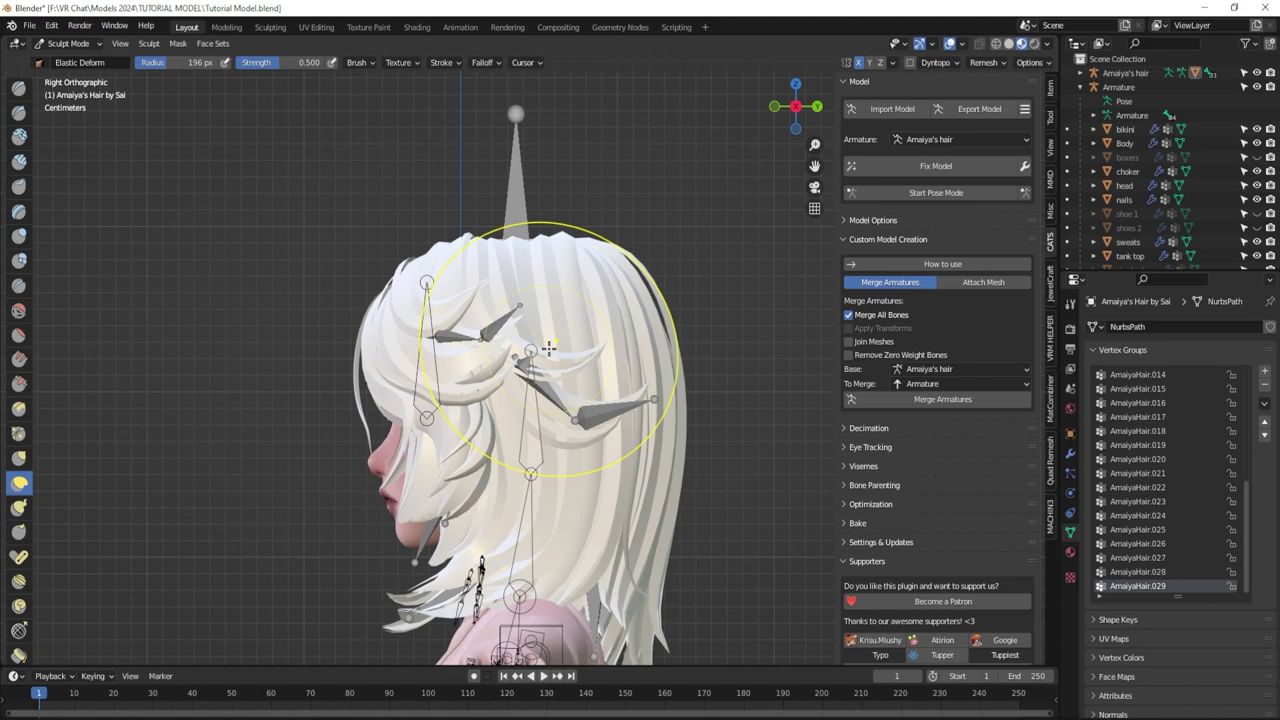
pyautogui.scroll(-2, 548, 347)
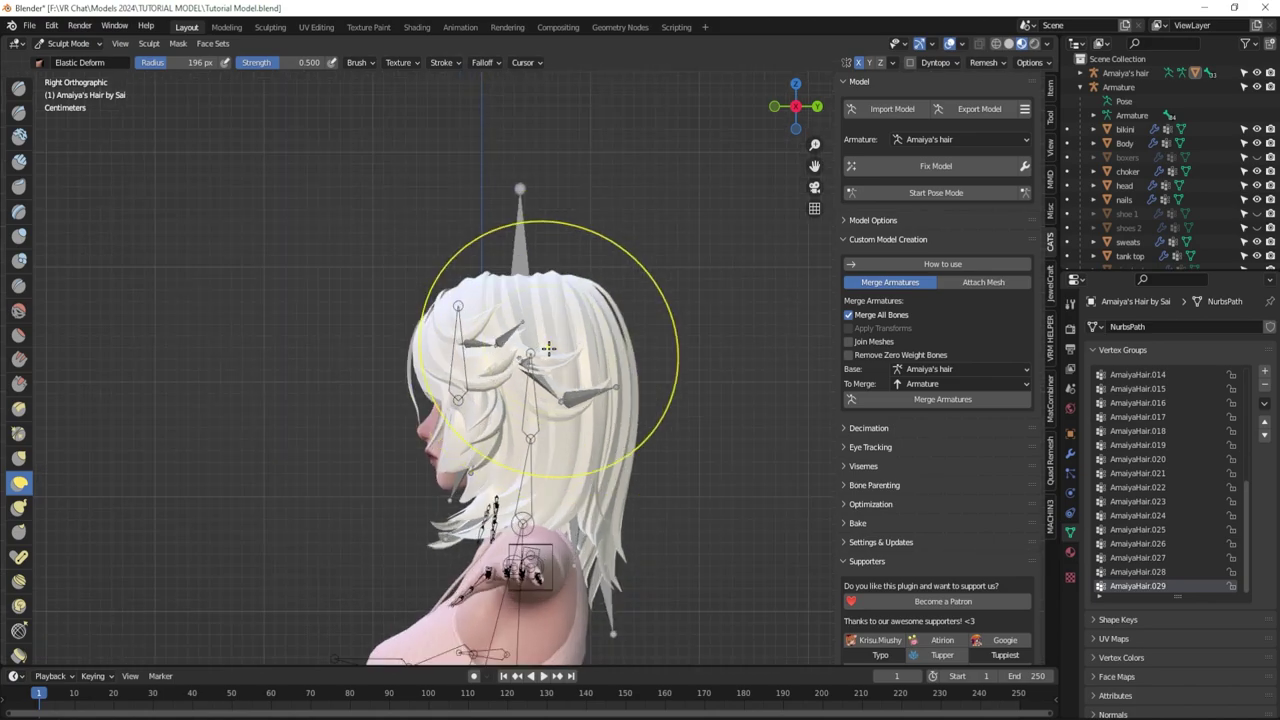
pyautogui.scroll(2, 580, 245)
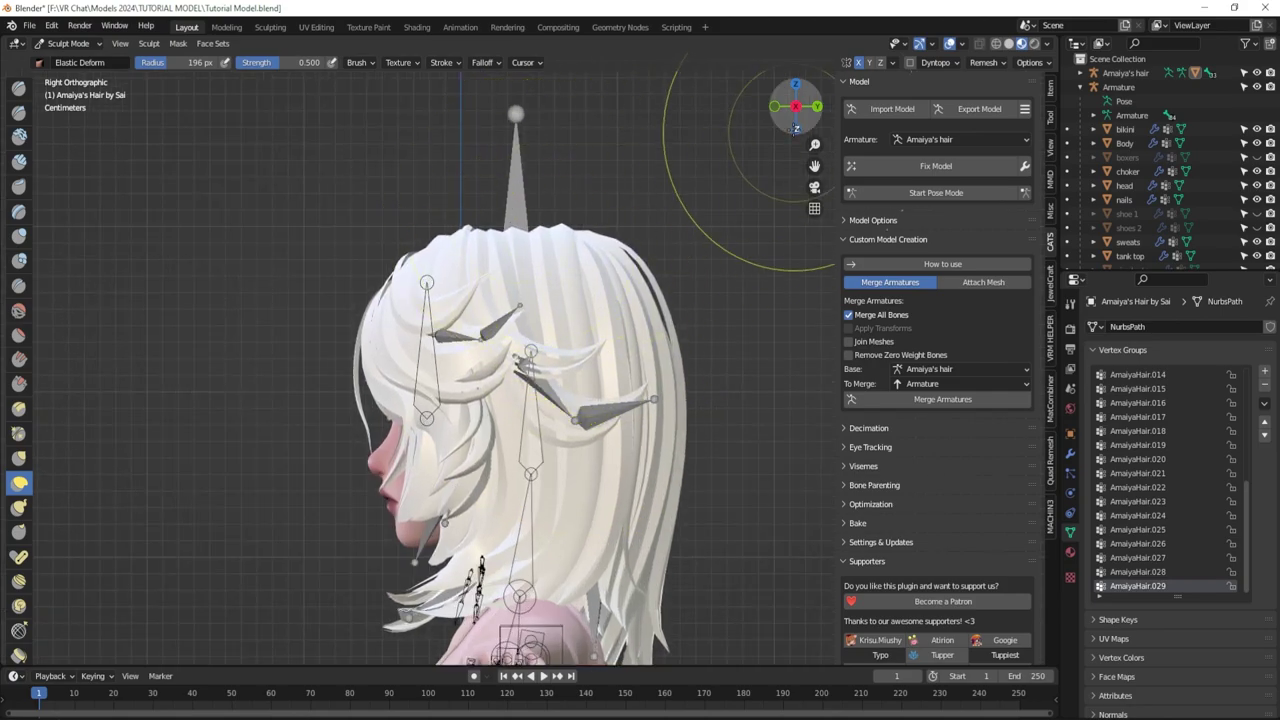
# Check the sculpted hair's fit from the front and return to Object Mode.
pyautogui.click(774, 106)
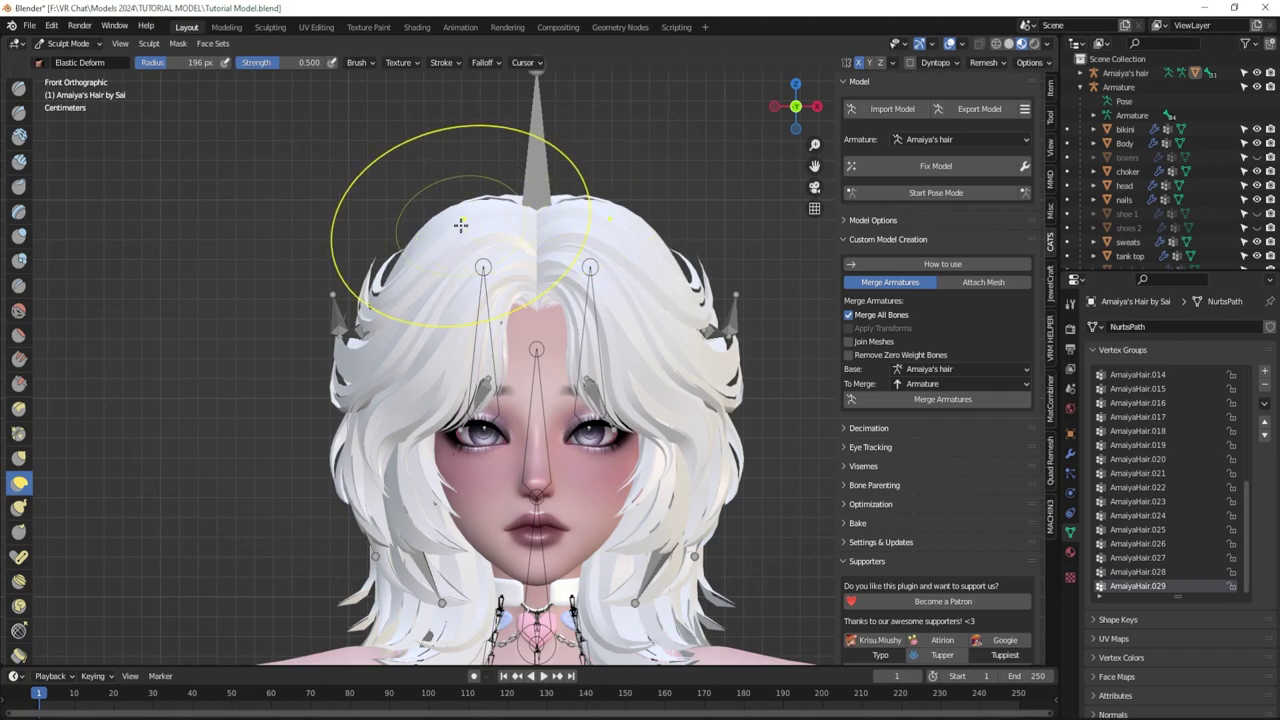
pyautogui.scroll(-2, 617, 302)
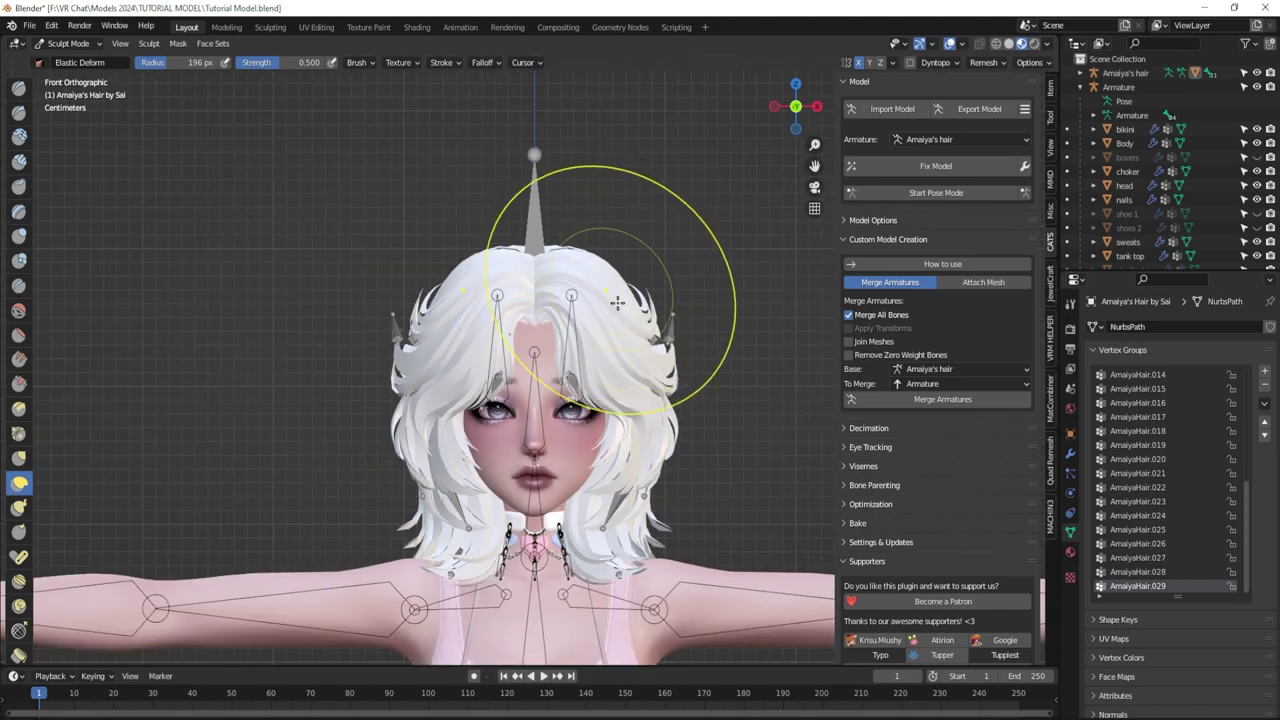
pyautogui.moveTo(320, 360); pyautogui.dragTo(546, 352, button='middle')
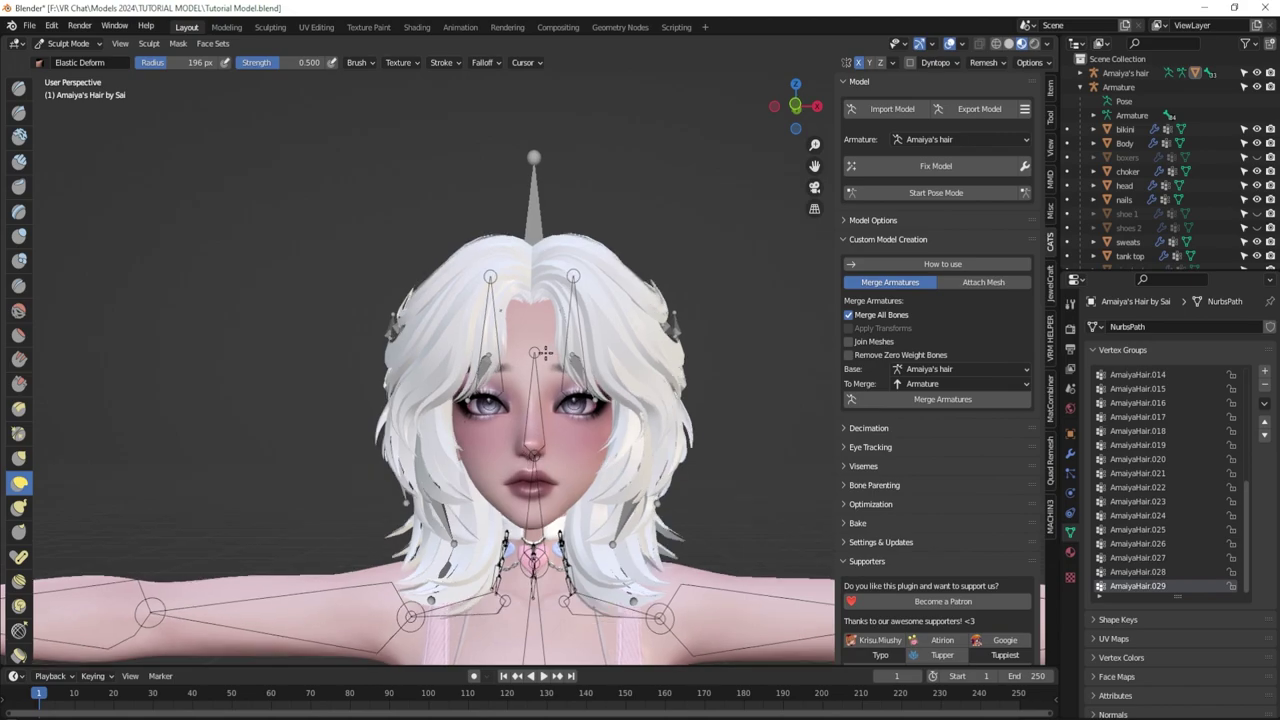
pyautogui.click(68, 43)
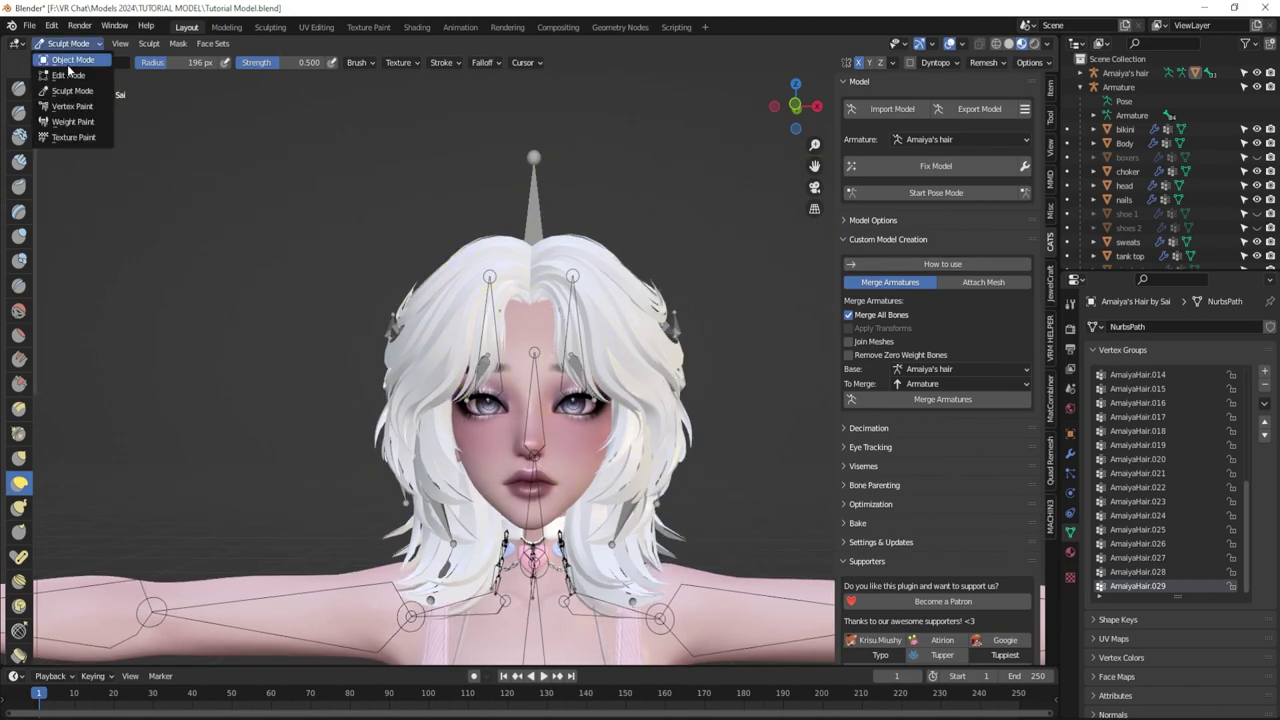
pyautogui.click(70, 60)
# Choose Amaiya's hair as the CATS armature, then enlarge the outliner and expand the hair armature's hierarchy.
pyautogui.click(936, 141)
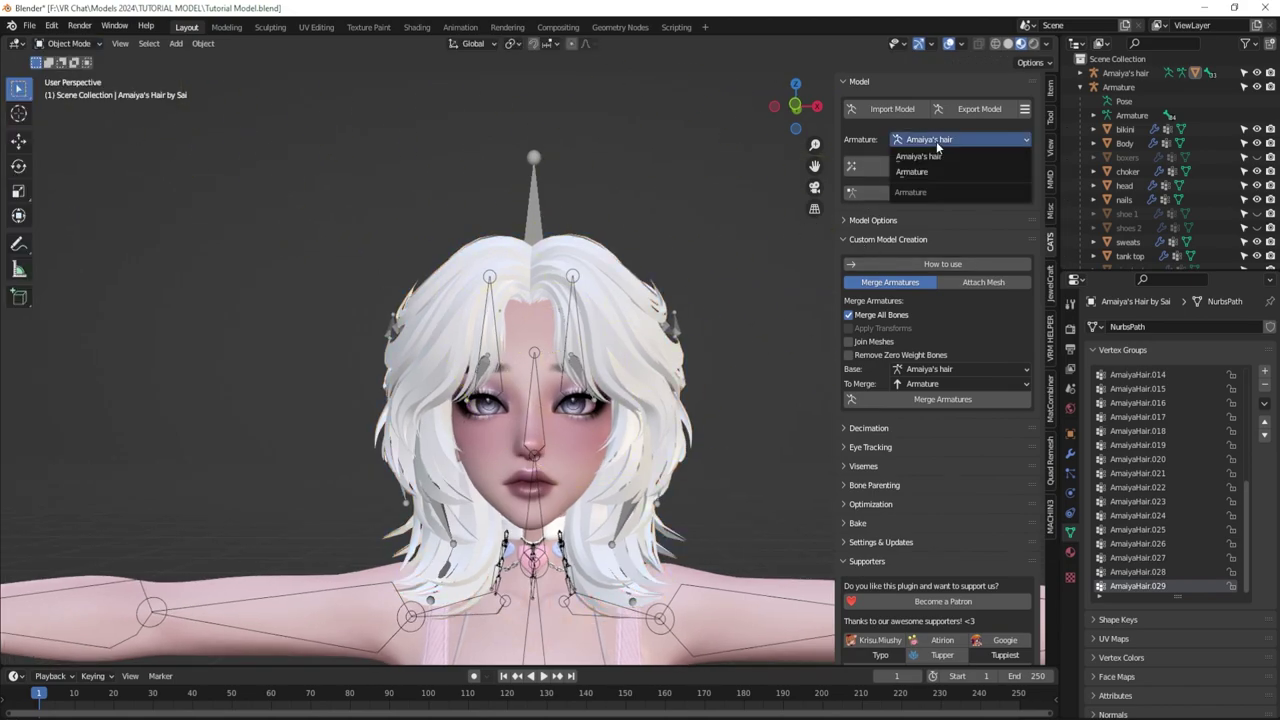
pyautogui.click(924, 157)
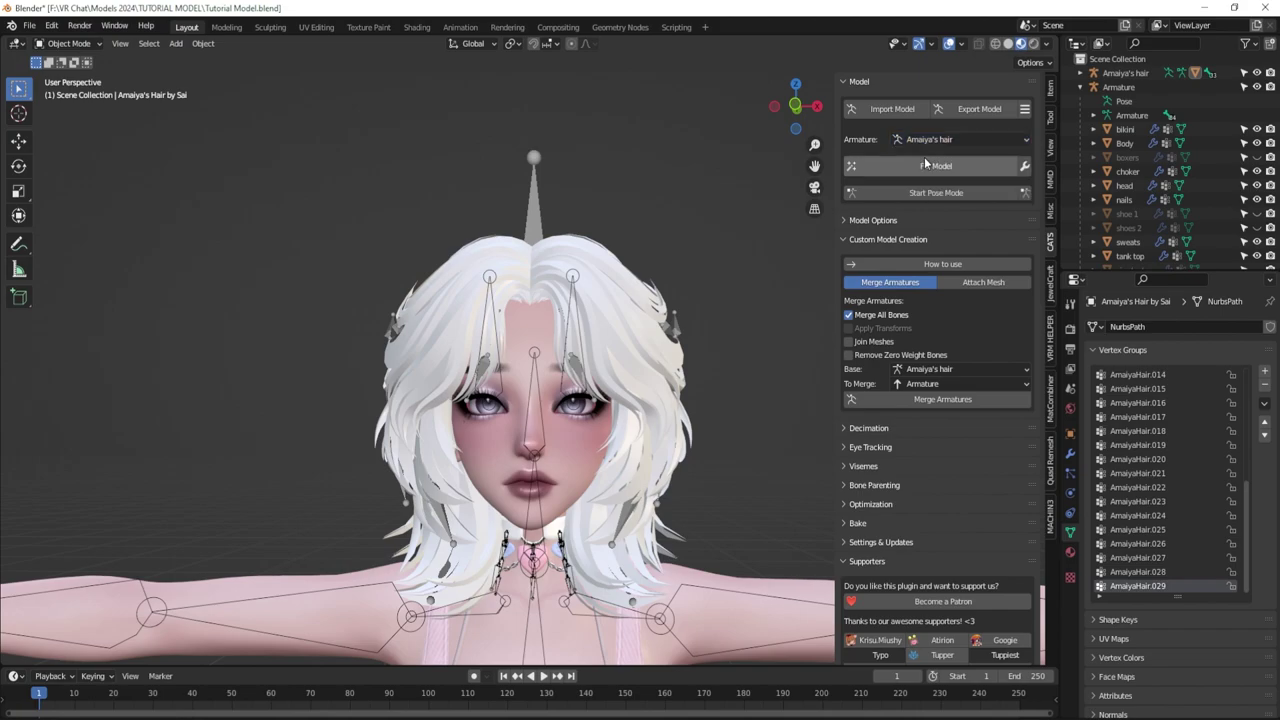
pyautogui.moveTo(1110, 271); pyautogui.dragTo(1104, 360)
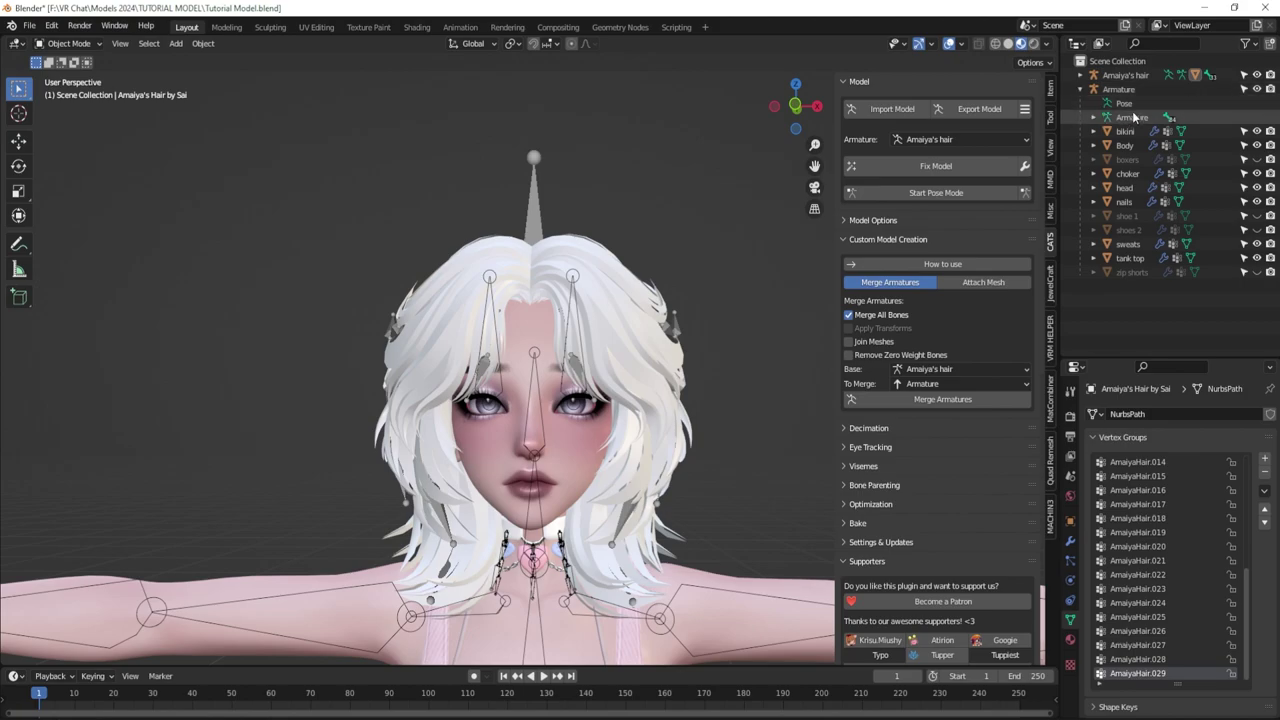
pyautogui.click(1080, 75)
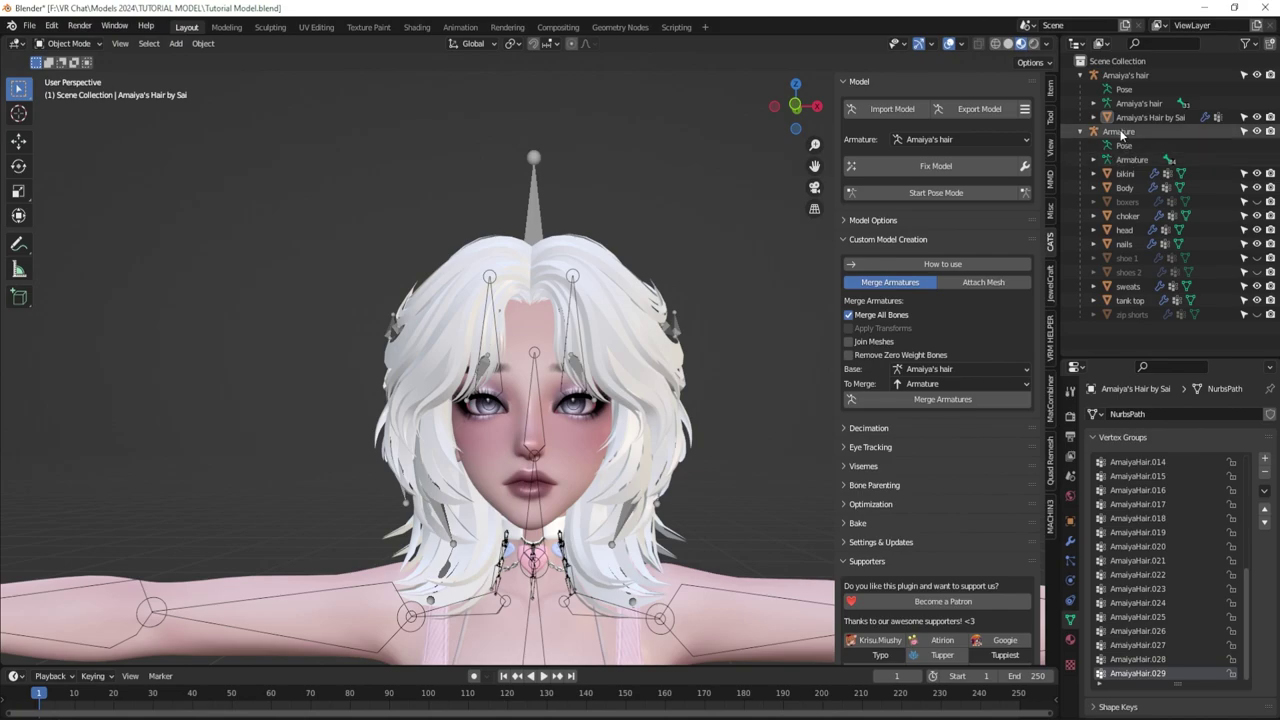
# Run Fix Model on the hair armature with all options in the Fix Model settings turned off.
pyautogui.click(975, 168)
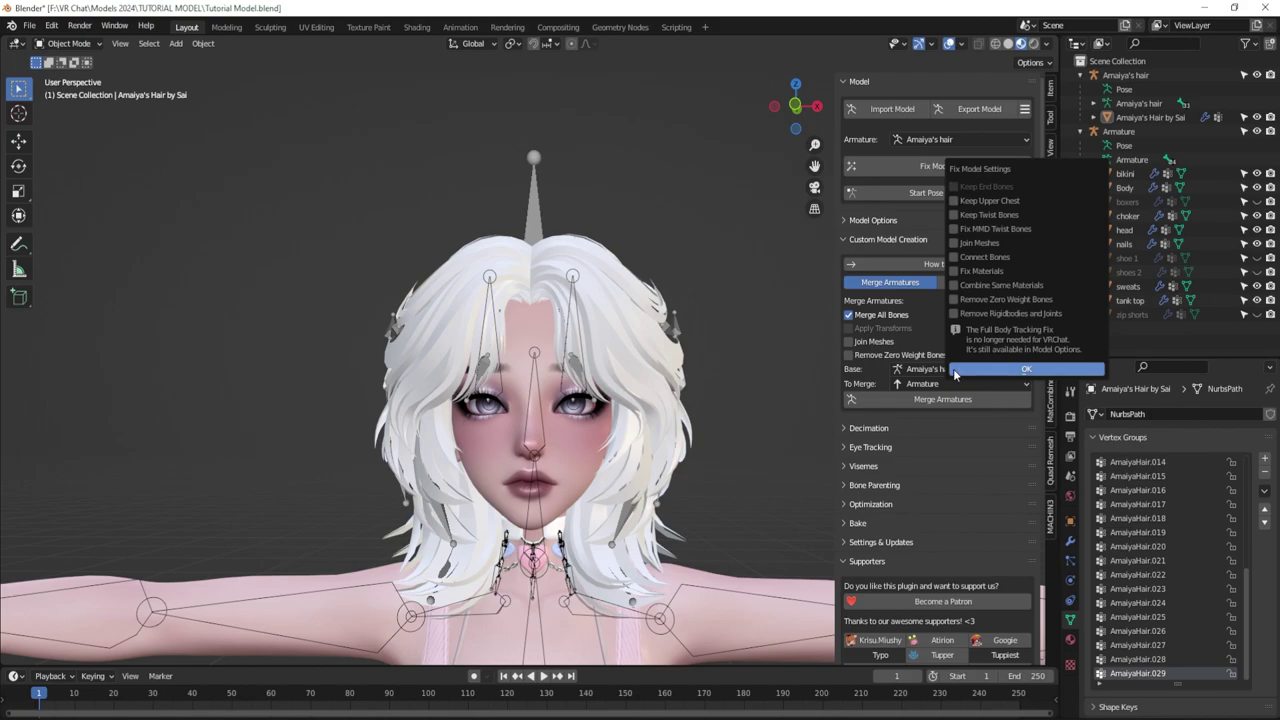
pyautogui.click(1022, 370)
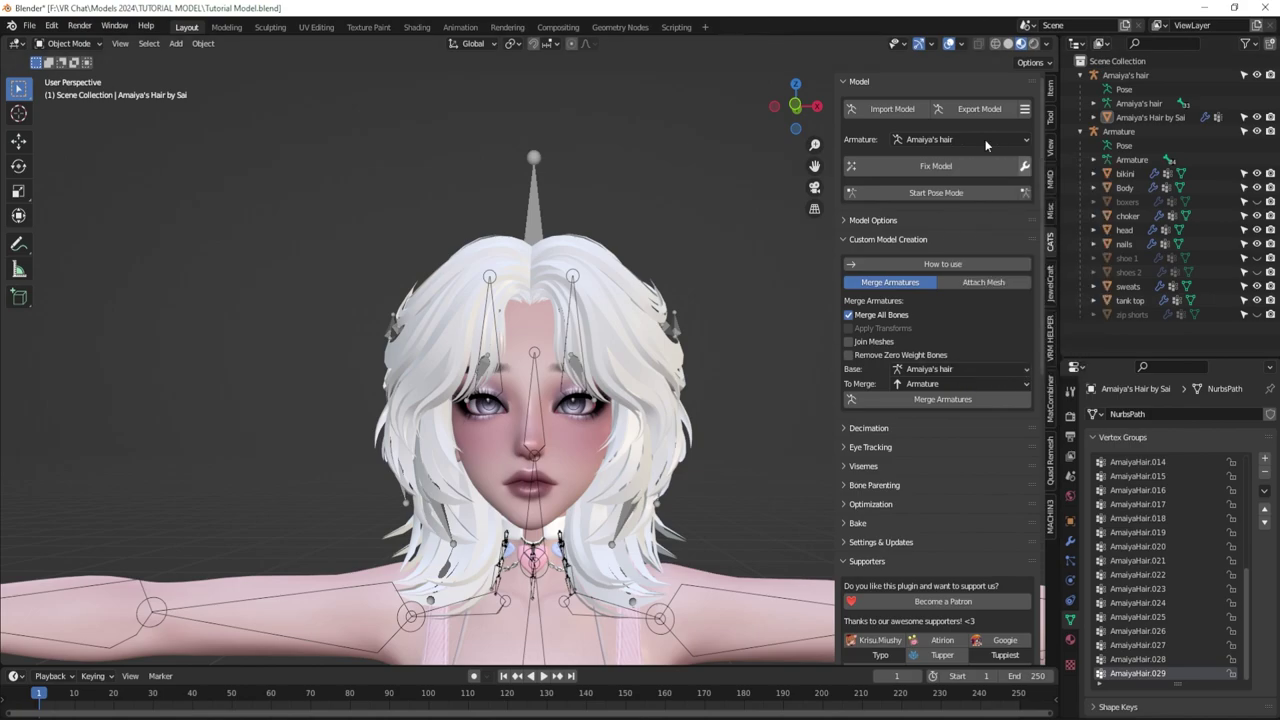
pyautogui.click(933, 166)
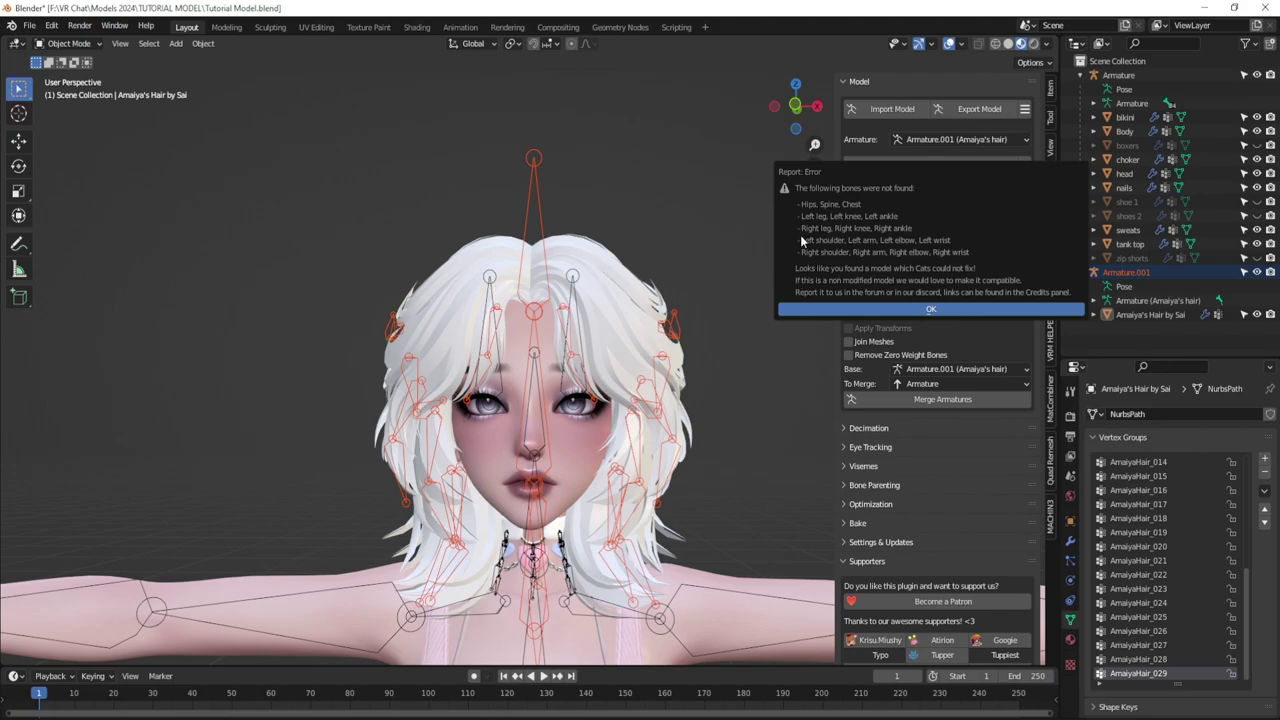
pyautogui.click(914, 306)
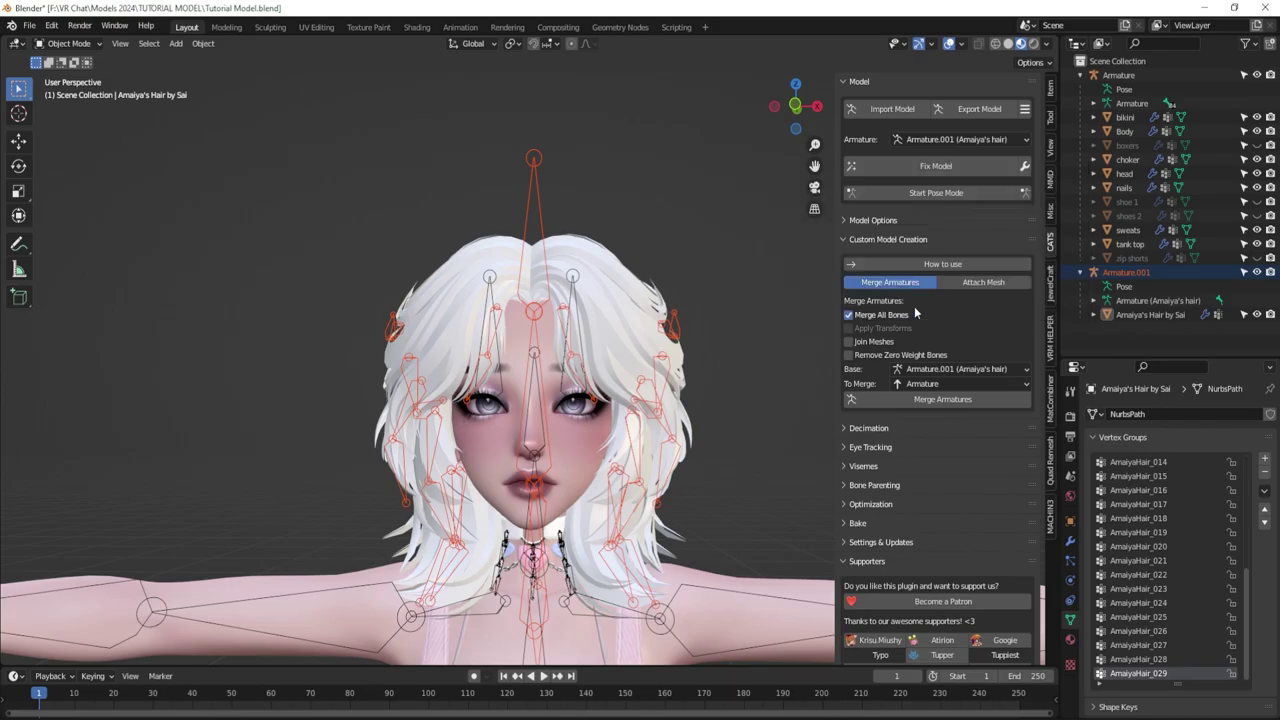
# Deselect the hair armature and rename the hair mesh object to "hair".
pyautogui.scroll(-2, 700, 260)
pyautogui.moveTo(698, 247); pyautogui.dragTo(620, 278, button='middle')
pyautogui.click(712, 269)
pyautogui.scroll(3, 626, 288)
pyautogui.scroll(-3, 626, 288)
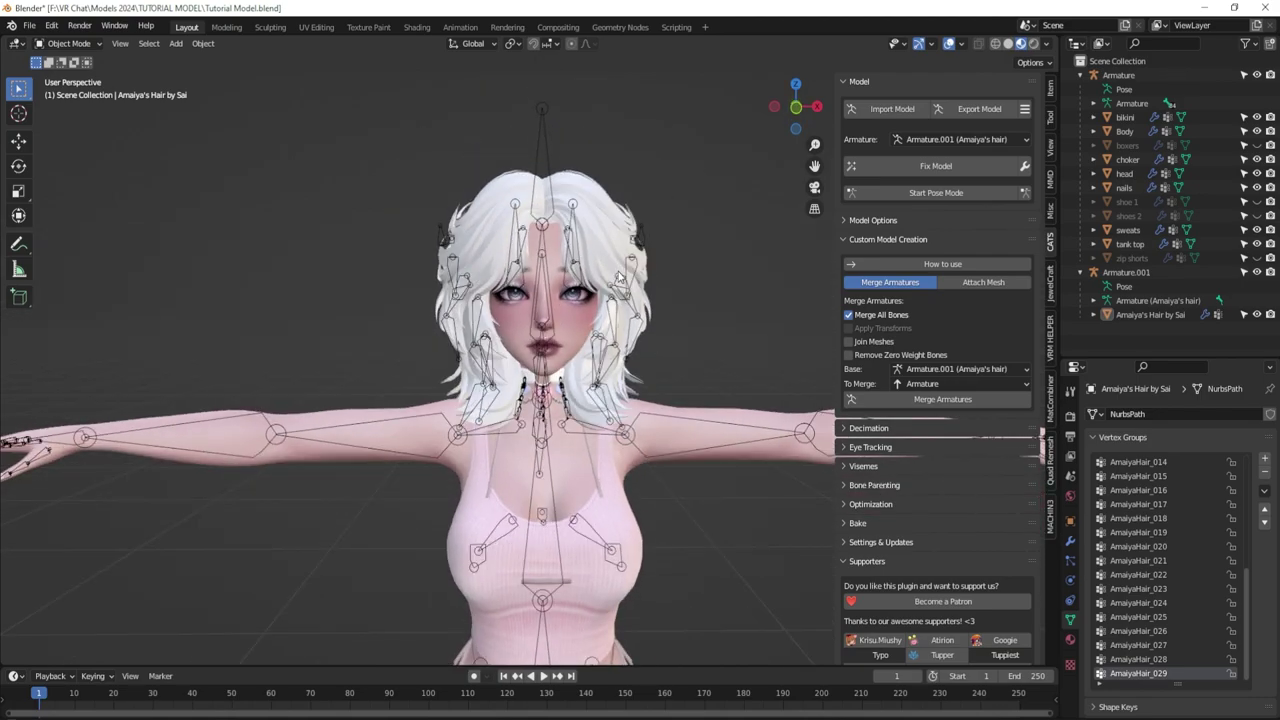
pyautogui.click(1143, 317)
pyautogui.doubleClick(1142, 316)
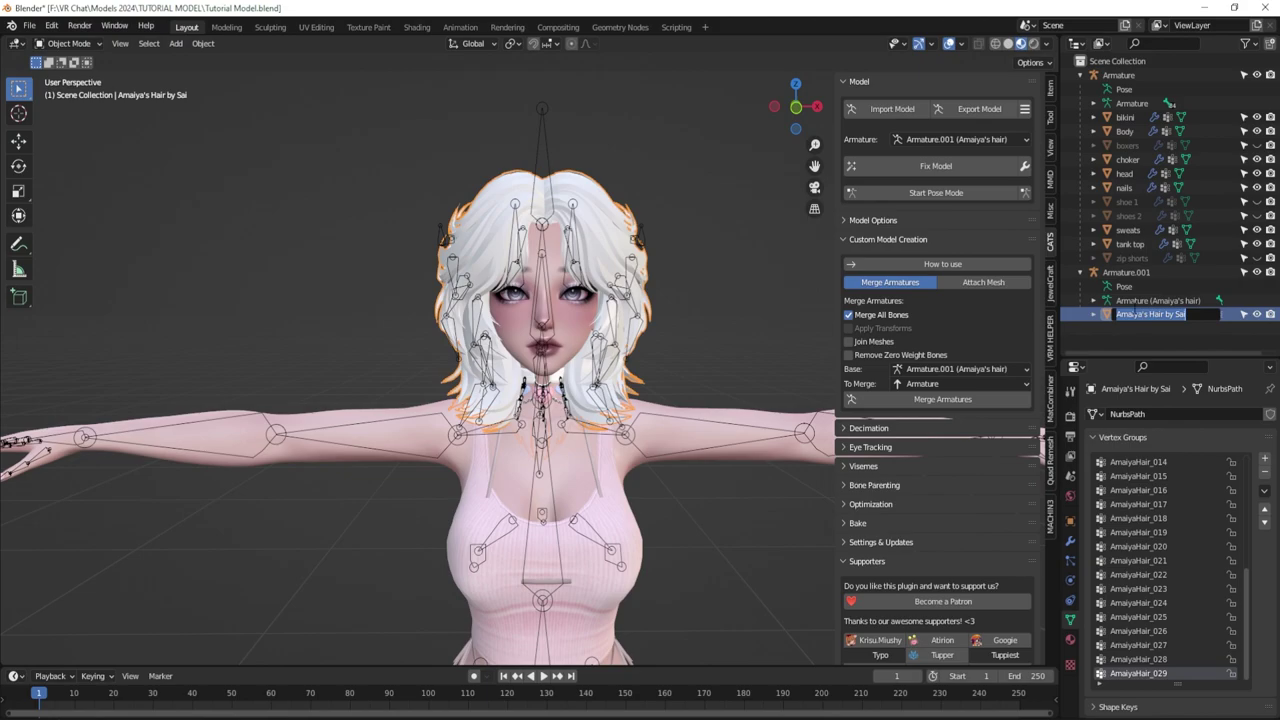
pyautogui.write('hair')
pyautogui.press('Return')
# Rename the hair mesh's material to "hair".
pyautogui.click(1070, 640)
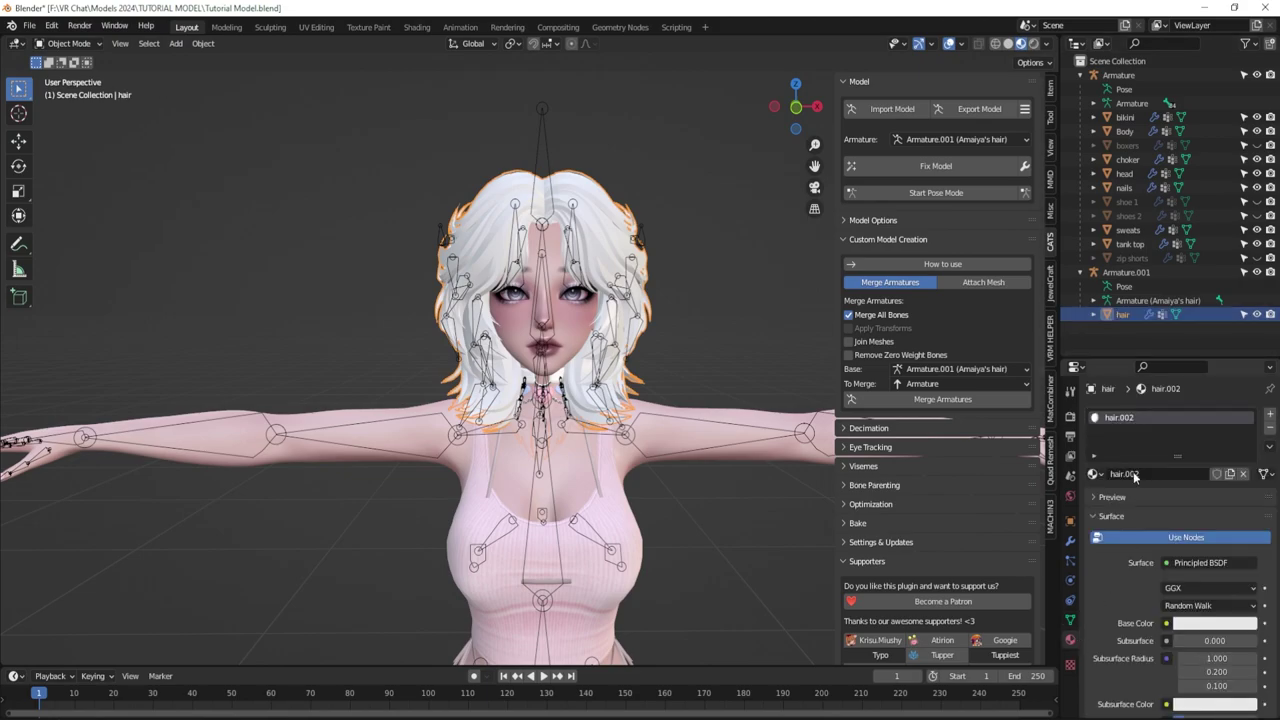
pyautogui.doubleClick(1120, 417)
pyautogui.write('hair')
pyautogui.press('Return')
# Give the hair material's Base Color an Image Texture and load Hair Blonde.png from the Textures folder.
pyautogui.click(1166, 623)
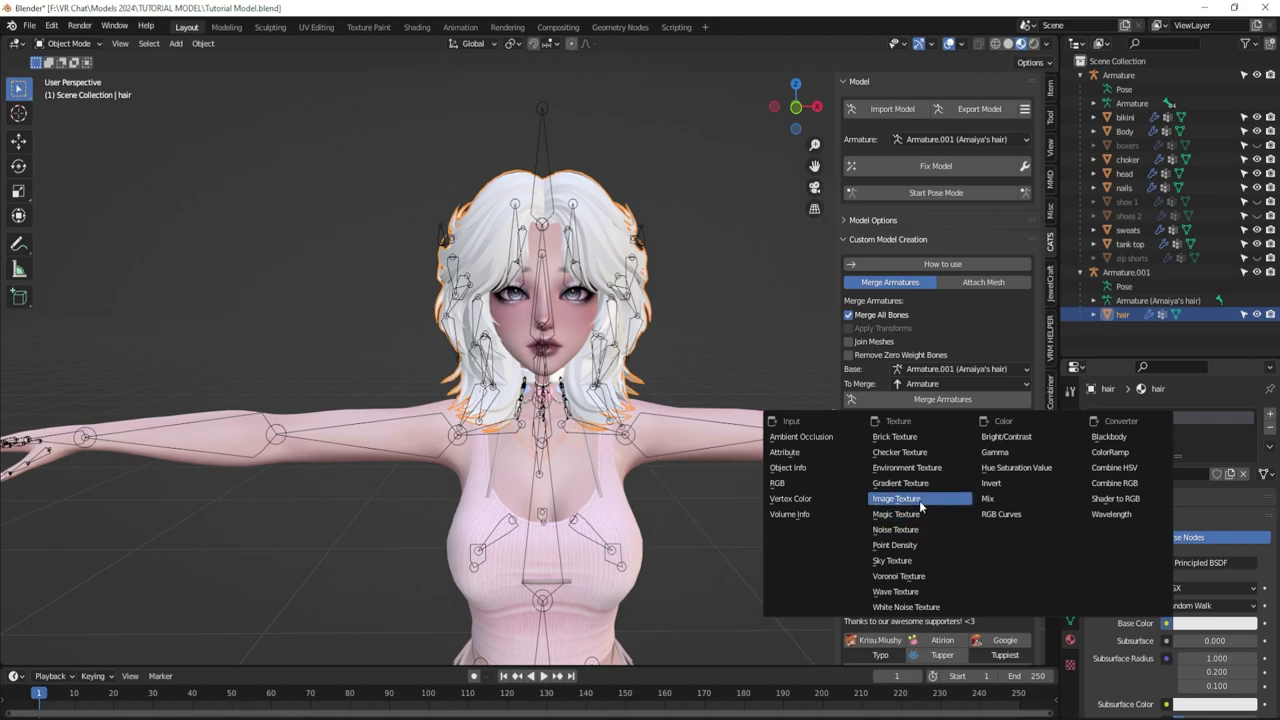
pyautogui.click(896, 498)
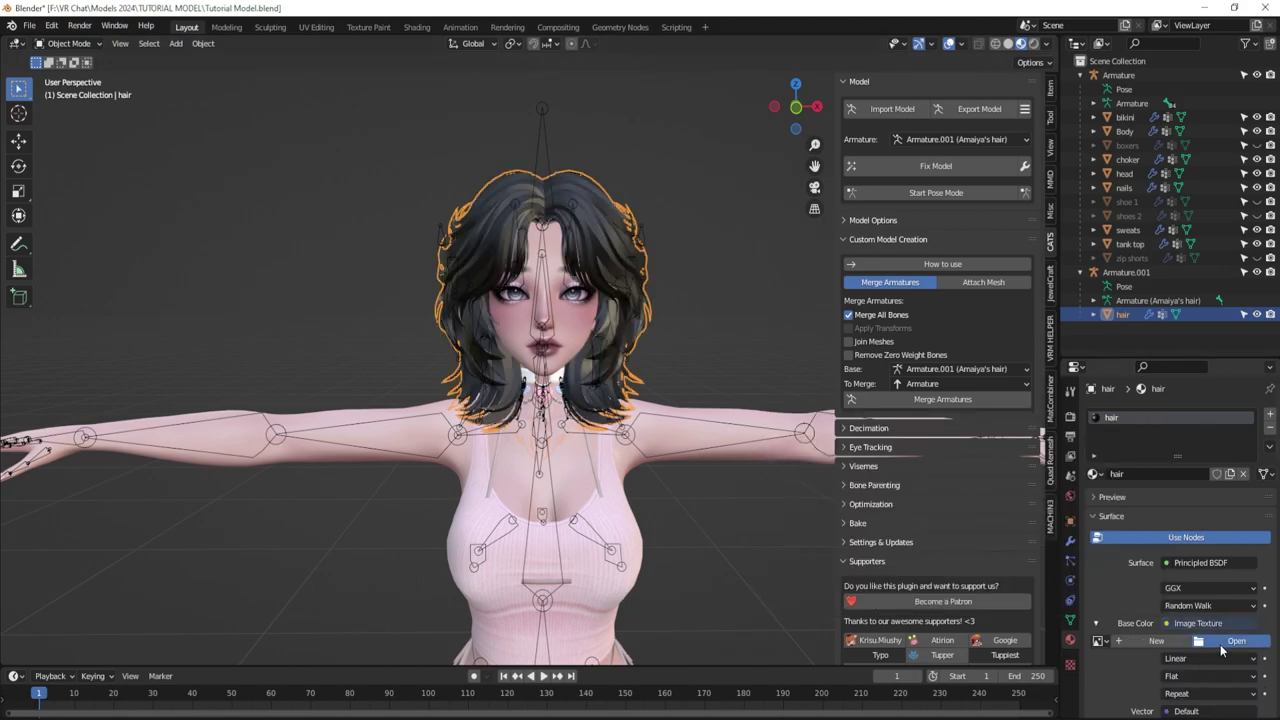
pyautogui.click(1220, 644)
pyautogui.doubleClick(558, 243)
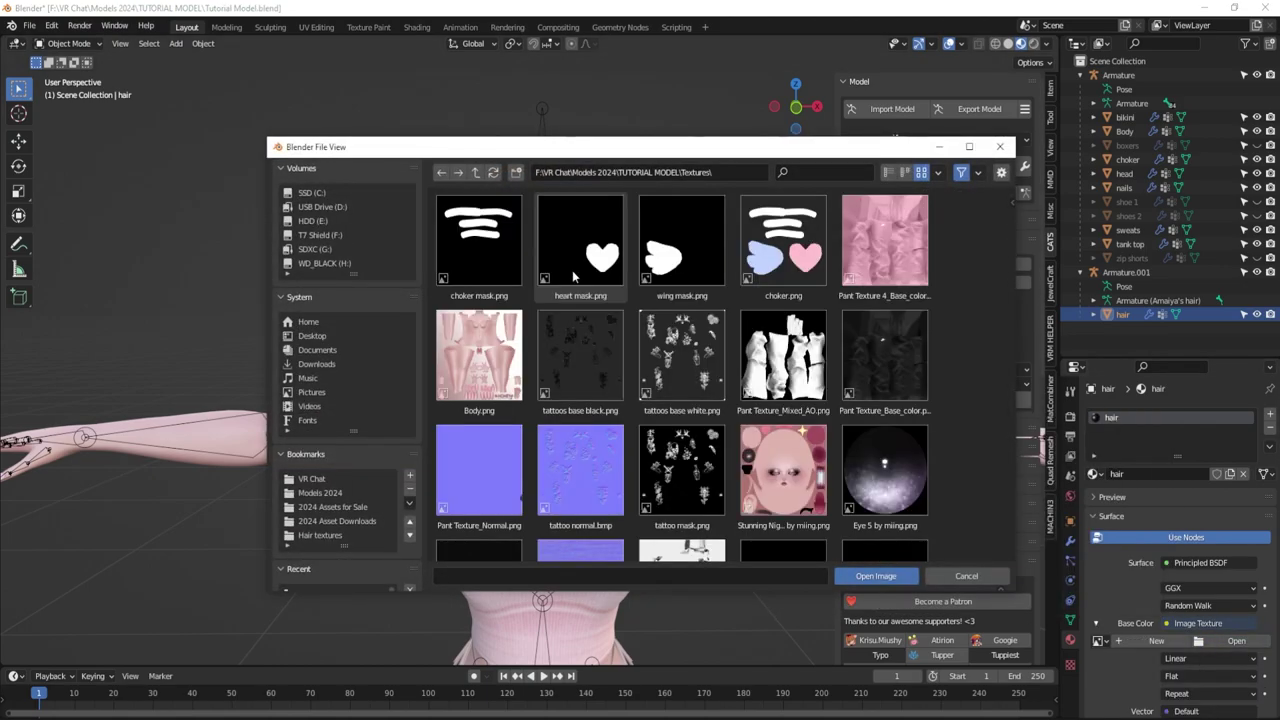
pyautogui.scroll(-10, 640, 330)
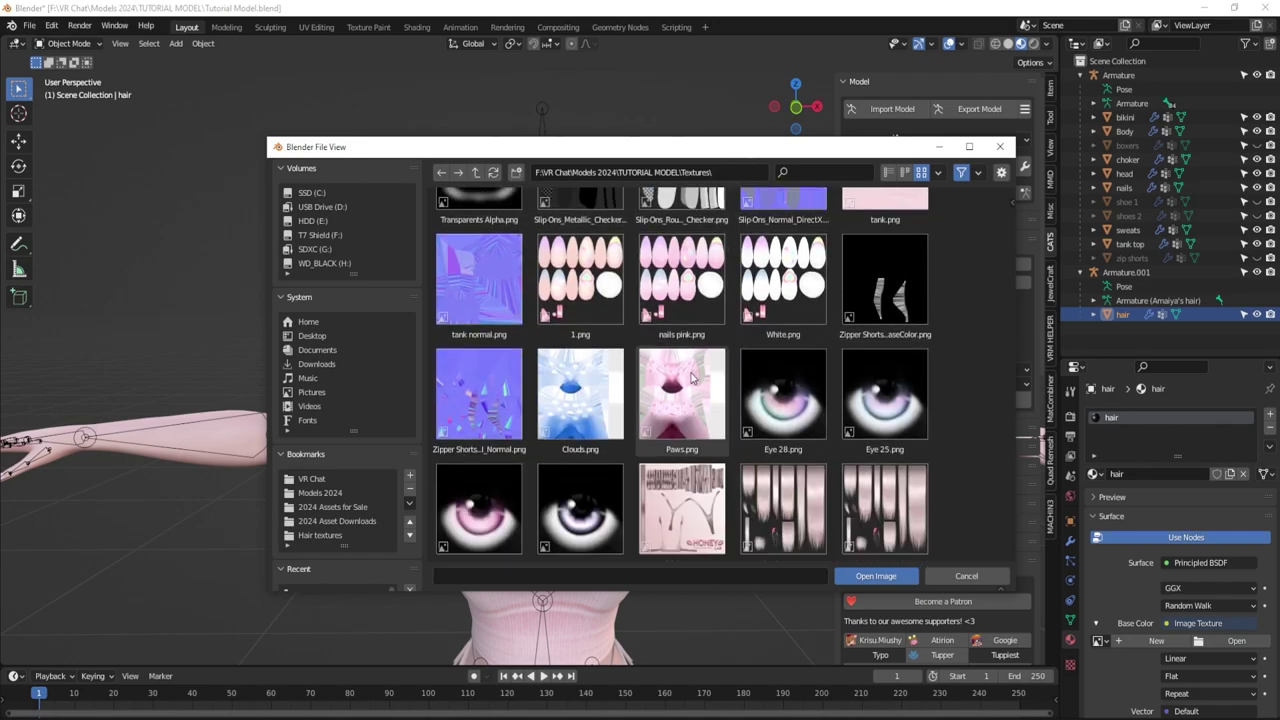
pyautogui.scroll(-2, 692, 377)
pyautogui.doubleClick(893, 390)
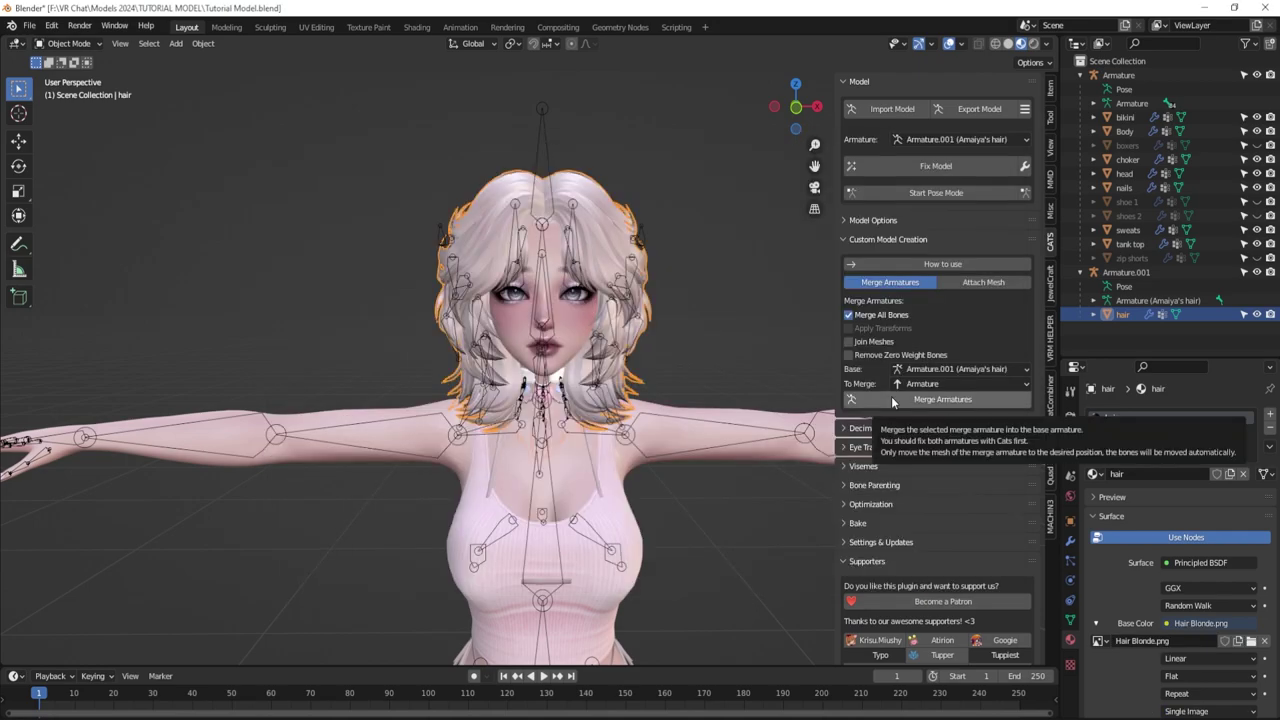
# Inspect how the blonde texture sits on the hair, from a distance and up close.
pyautogui.moveTo(480, 200); pyautogui.dragTo(499, 392, button='middle')
pyautogui.scroll(3, 613, 188)
pyautogui.scroll(-4, 499, 392)
pyautogui.scroll(2, 534, 420)
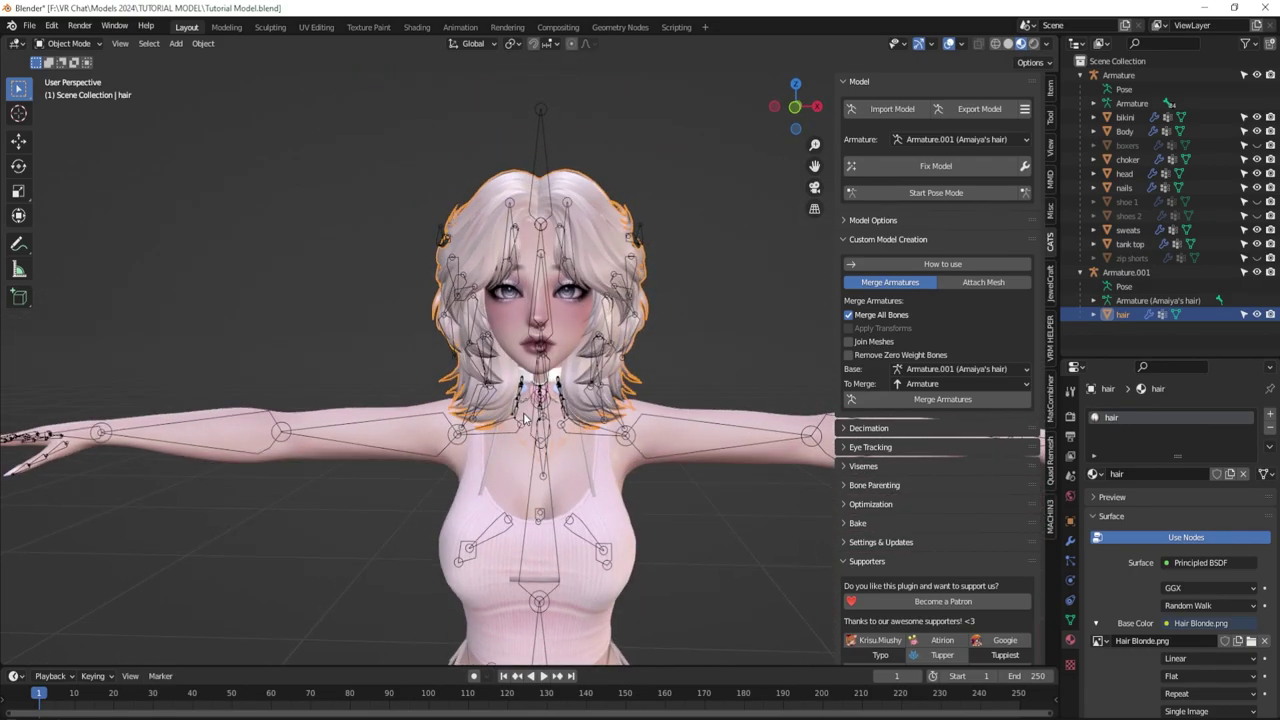
pyautogui.scroll(2, 534, 420)
pyautogui.moveTo(534, 420); pyautogui.dragTo(586, 456, button='middle')
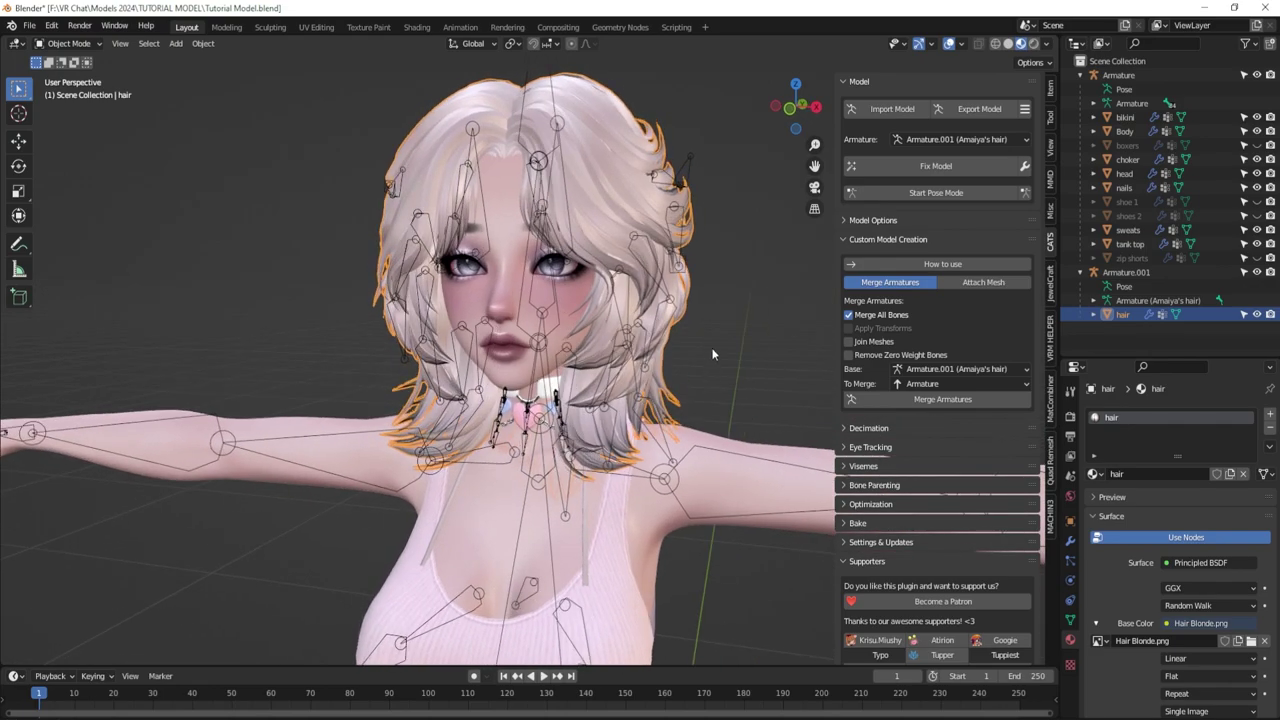
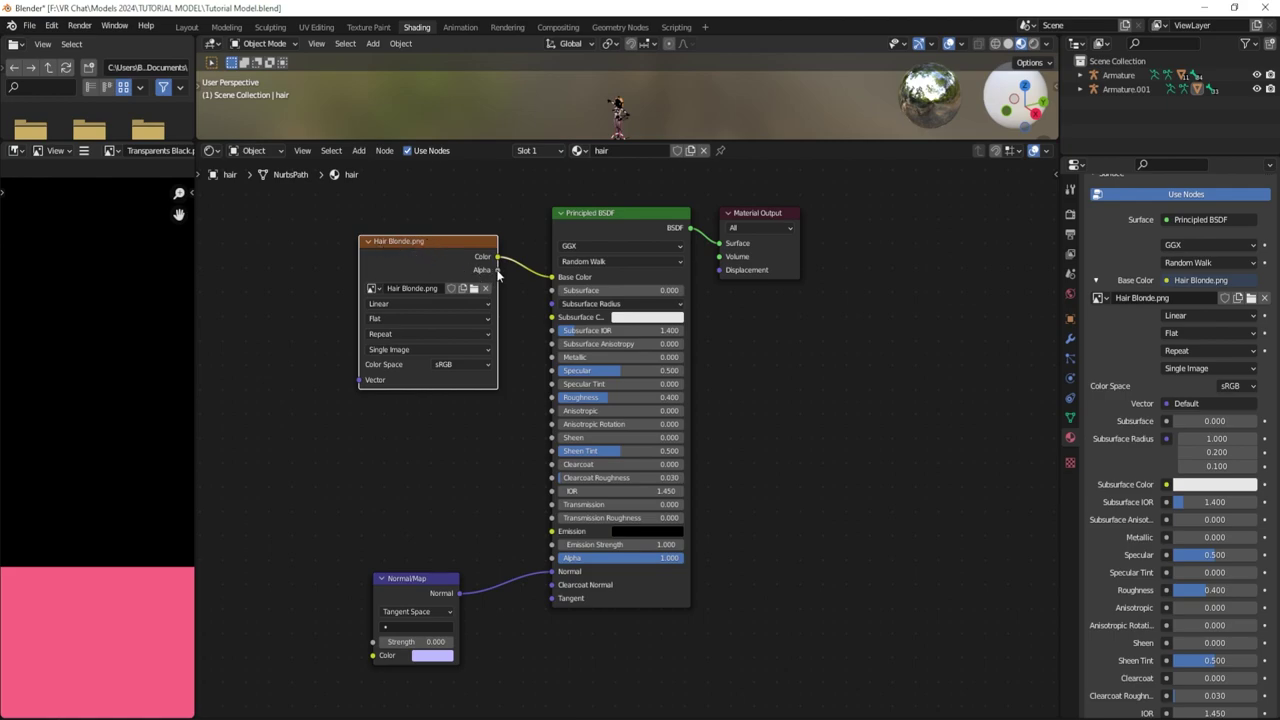
# Connect the Hair Blonde.png Alpha output to the Principled BSDF Alpha and set the material's Blend Mode to Alpha Clip.
pyautogui.moveTo(497, 269); pyautogui.dragTo(550, 558)
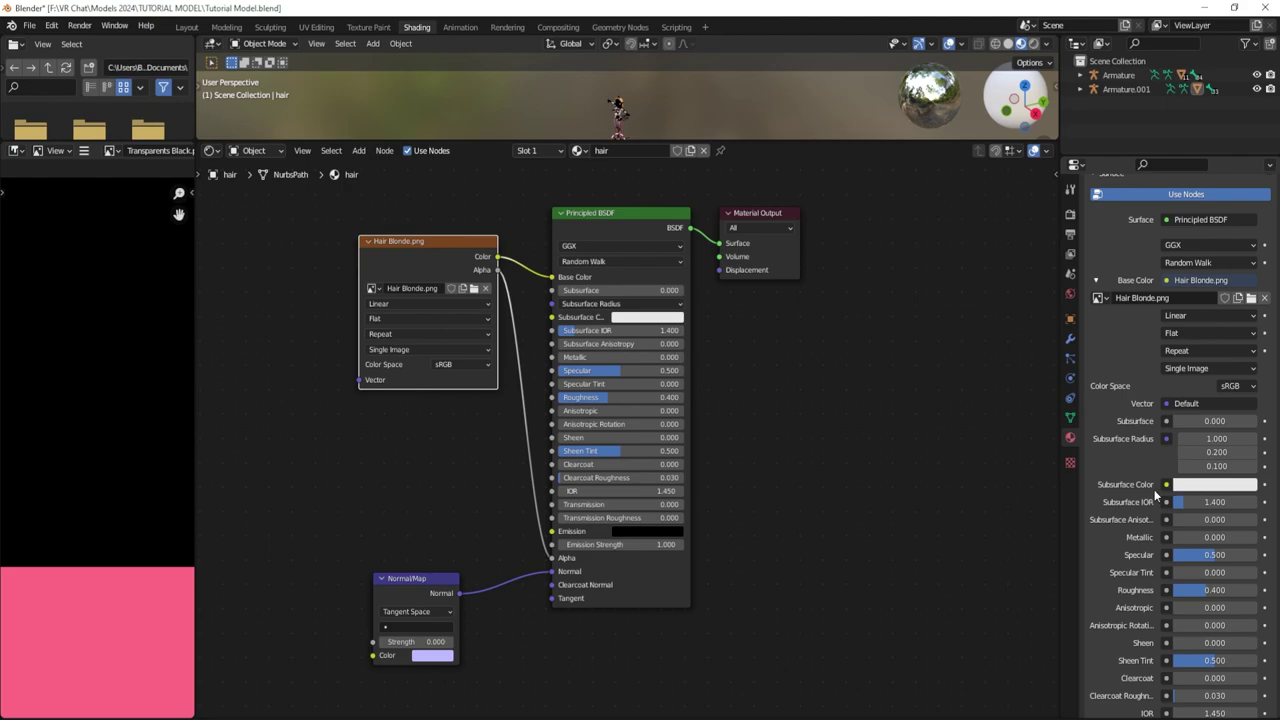
pyautogui.scroll(-10, 1153, 489)
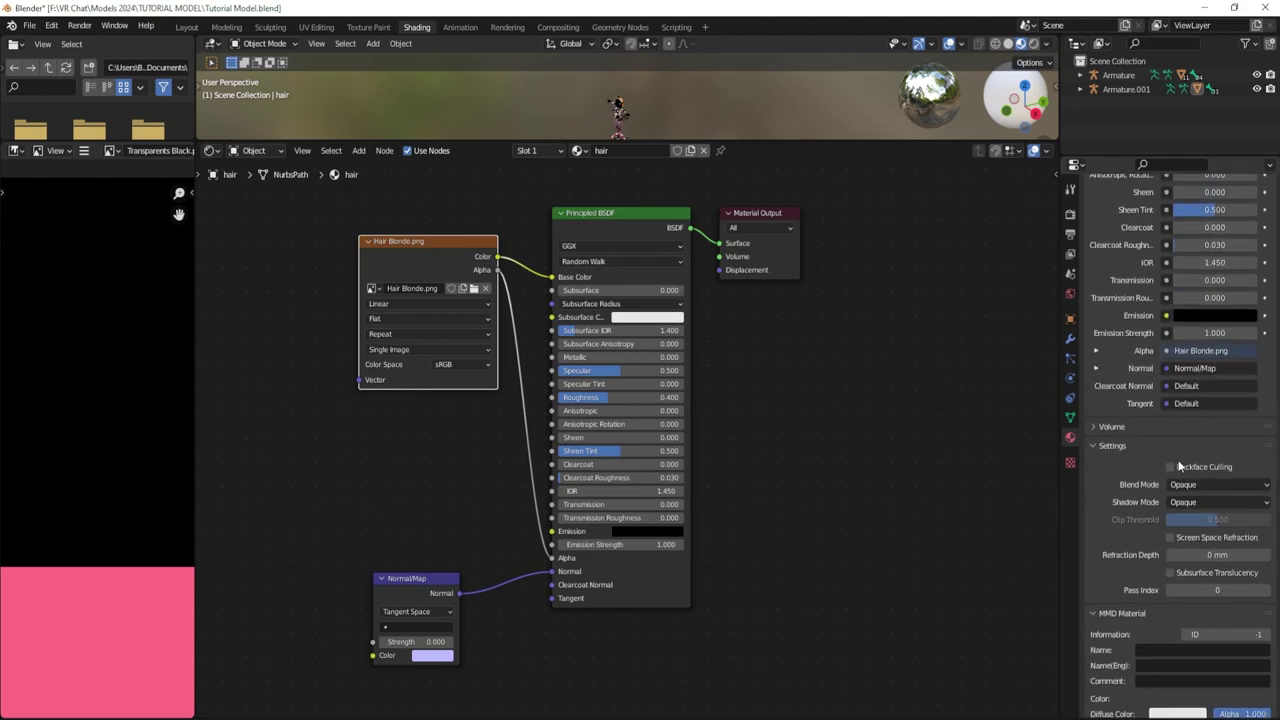
pyautogui.click(1200, 484)
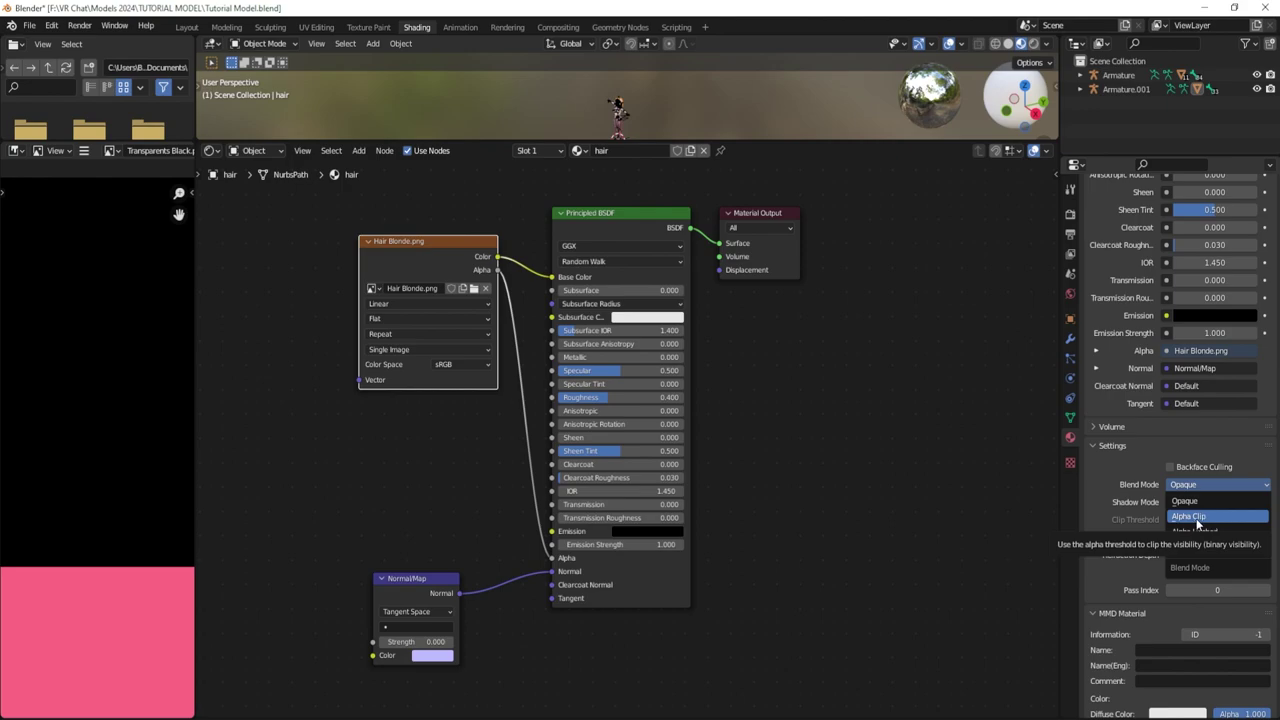
pyautogui.click(1200, 518)
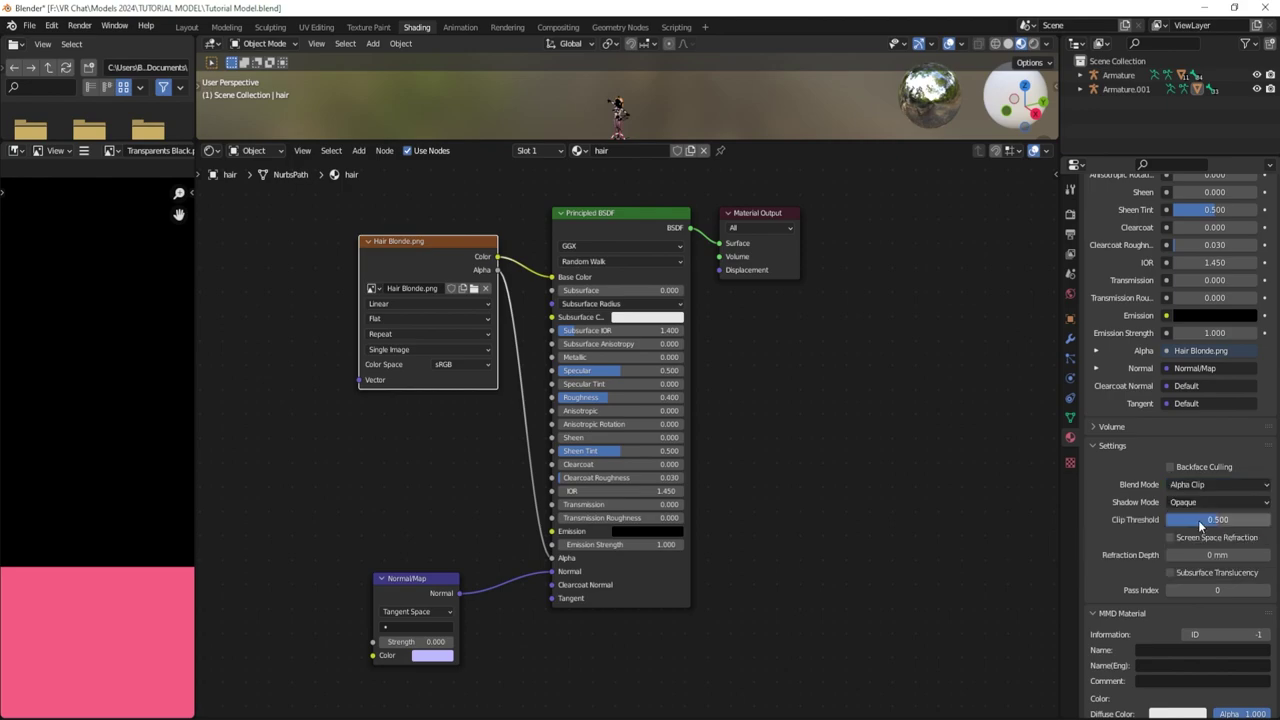
pyautogui.scroll(15, 1200, 527)
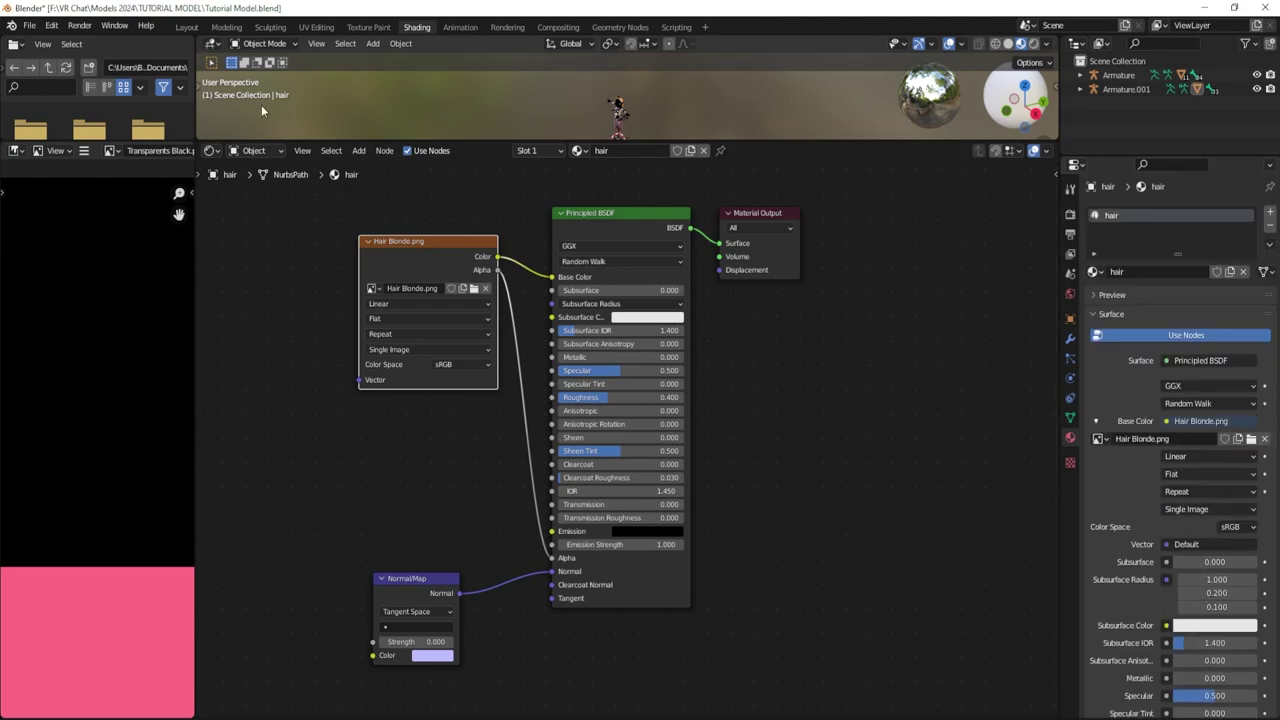
# Return to the Layout workspace, deselect the hair and check its transparency on the avatar.
pyautogui.click(188, 27)
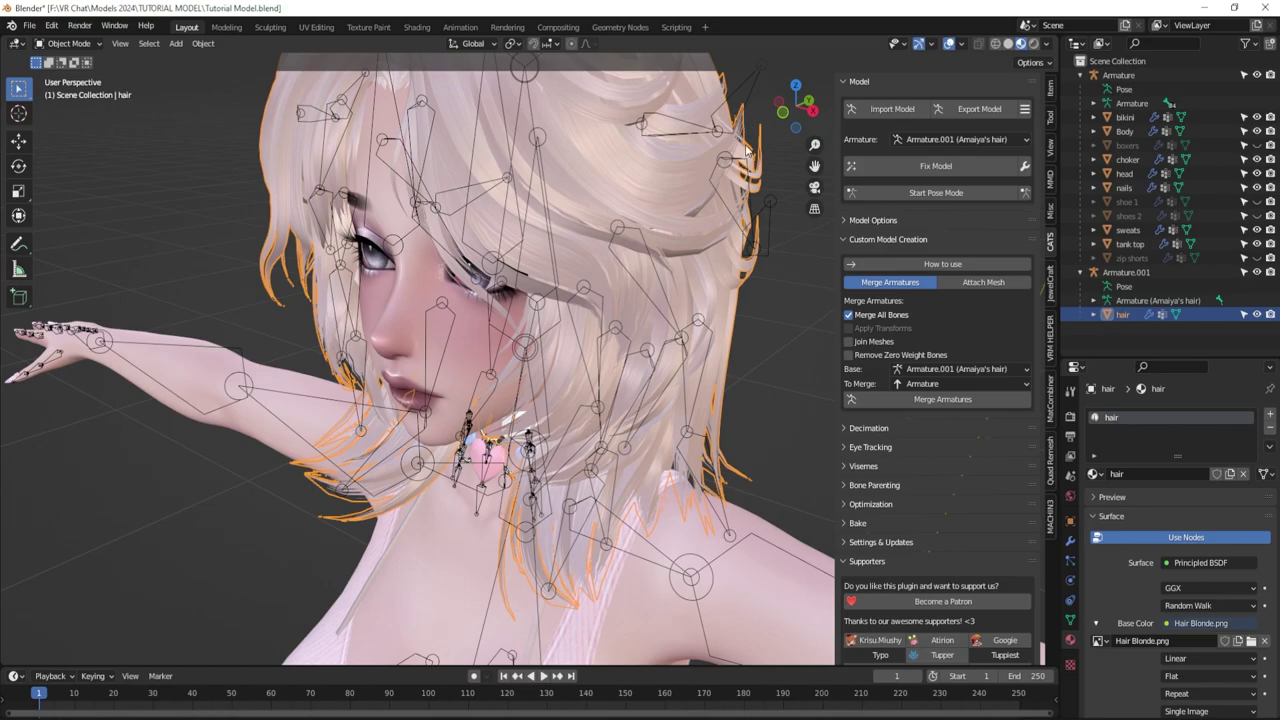
pyautogui.click(765, 311)
pyautogui.scroll(-2, 764, 332)
pyautogui.moveTo(764, 332); pyautogui.dragTo(714, 336, button='middle')
pyautogui.scroll(2, 660, 290)
pyautogui.scroll(-2, 714, 336)
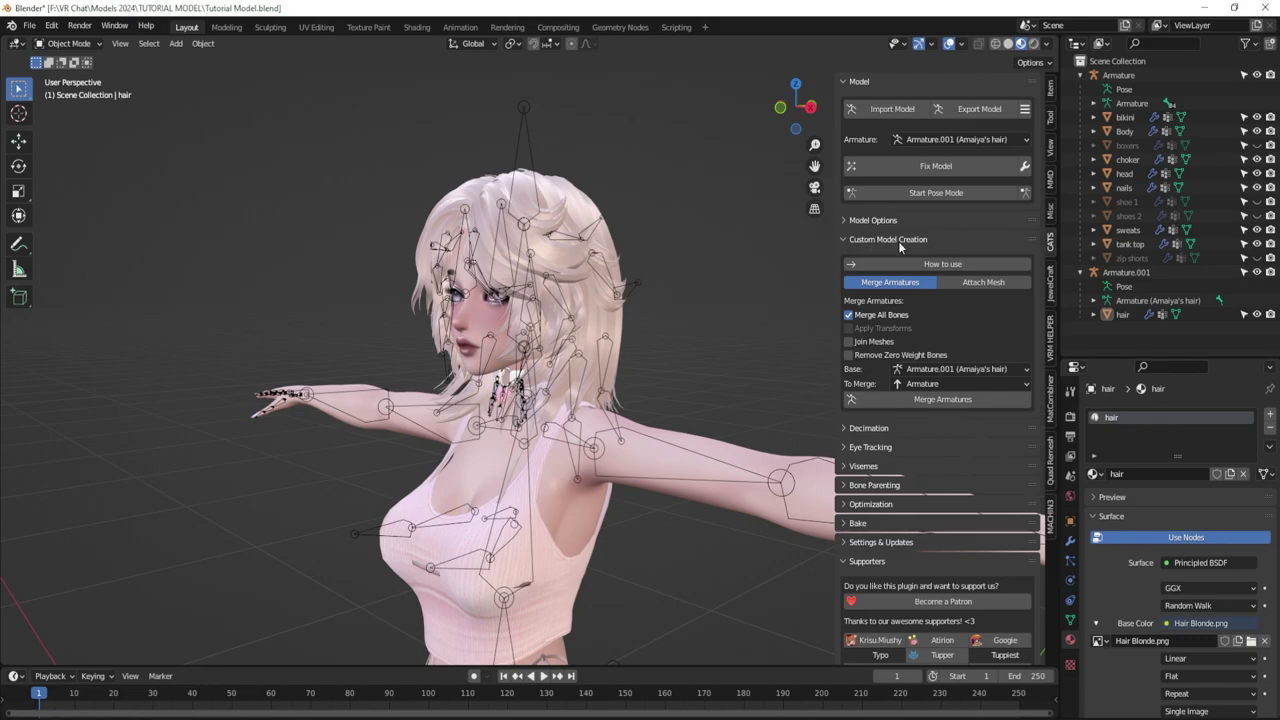
# Merge the hair armature into the avatar with Armature as the base and Armature.001 to merge, keeping Merge All Bones on.
pyautogui.click(929, 369)
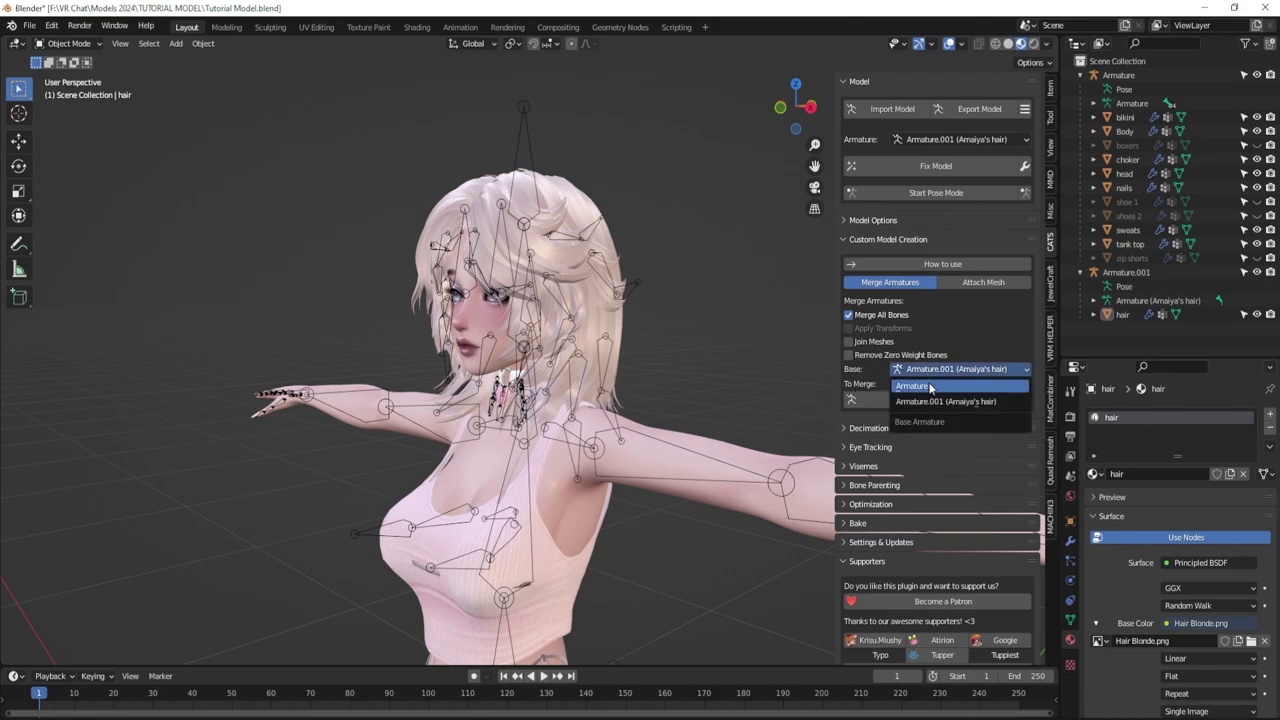
pyautogui.click(930, 386)
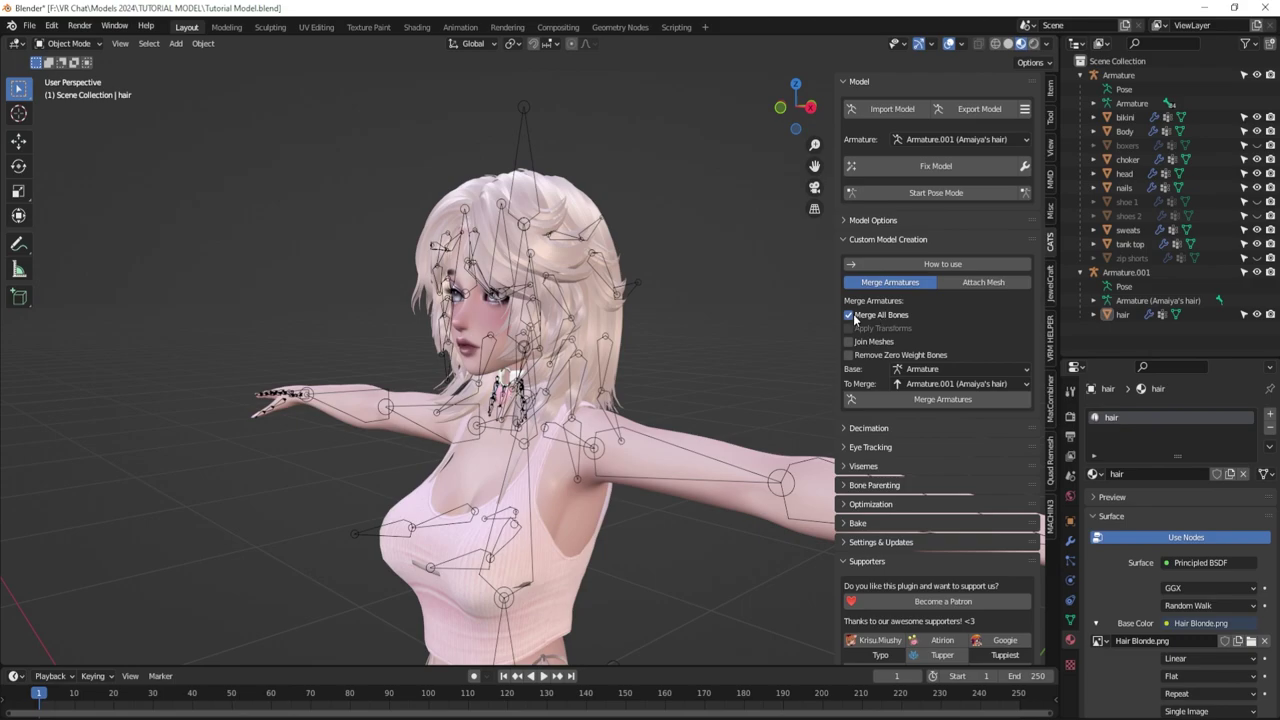
pyautogui.click(948, 403)
# Run Fix Model on the merged avatar and review the Fix Model settings with every option left unticked.
pyautogui.moveTo(472, 305); pyautogui.dragTo(560, 280, button='middle')
pyautogui.scroll(3, 630, 278)
pyautogui.click(940, 142)
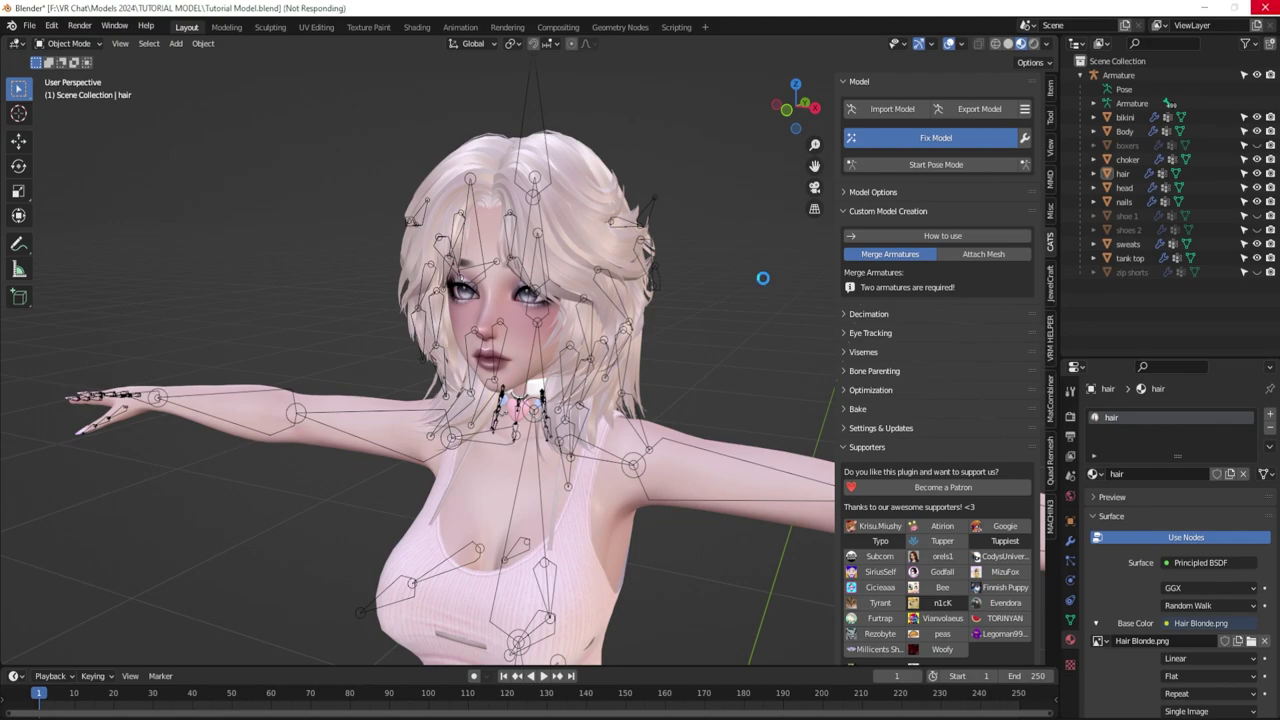
pyautogui.click(1024, 139)
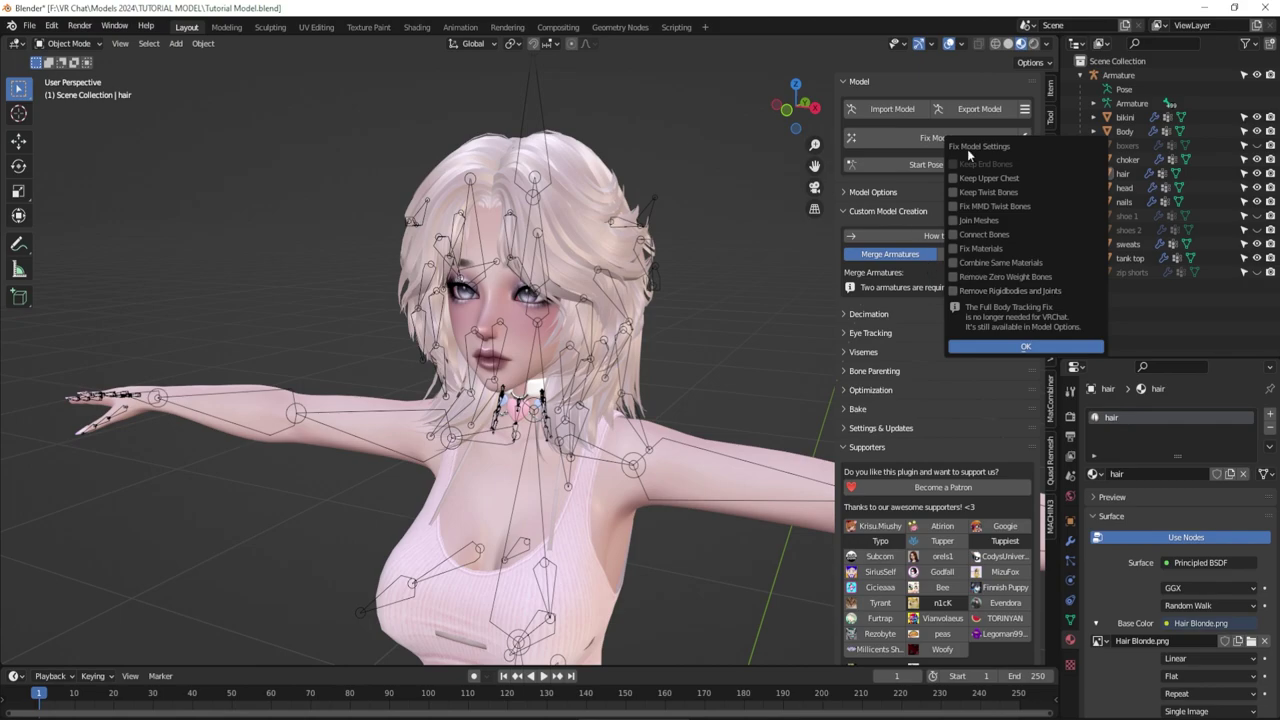
pyautogui.click(997, 347)
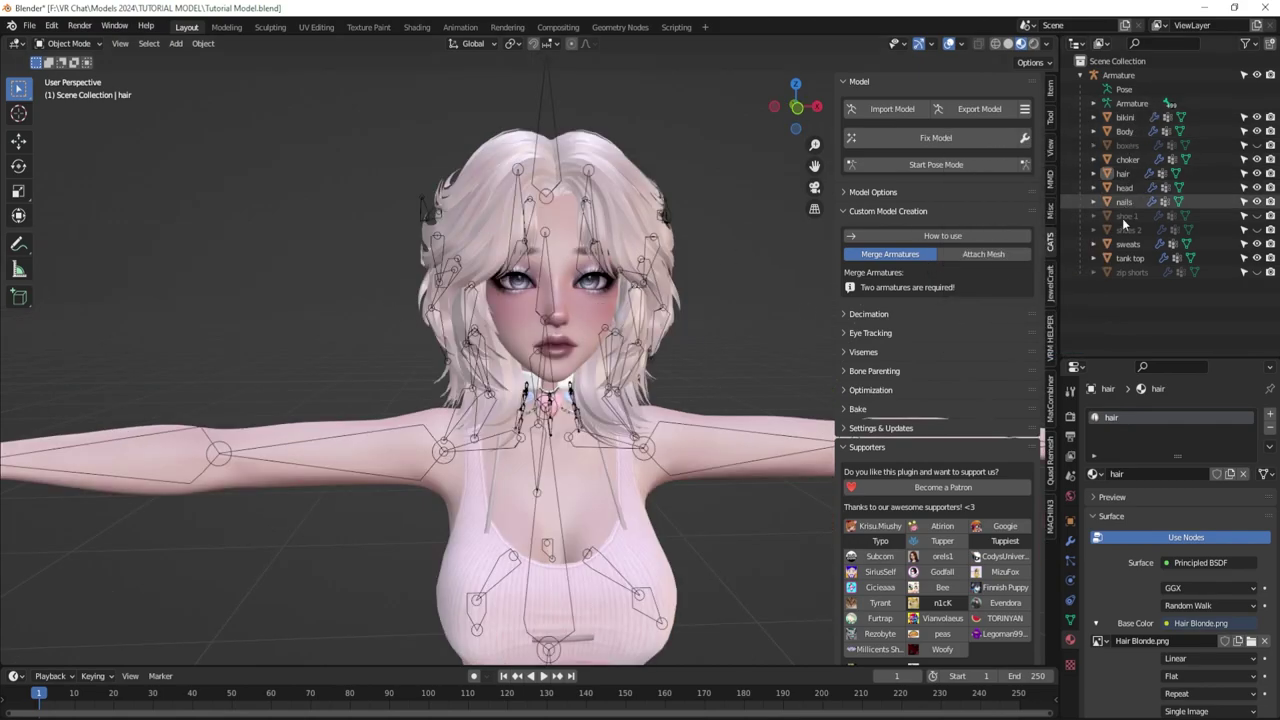
# Test the merged rig in pose mode by rotating the AmaiyaHair bone about 12.9° around Y and rotating the head bone, and leave pose mode.
pyautogui.moveTo(750, 311); pyautogui.dragTo(570, 203, button='middle')
pyautogui.click(936, 164)
pyautogui.scroll(2, 575, 278)
pyautogui.click(571, 203)
pyautogui.moveTo(622, 182); pyautogui.dragTo(586, 206)
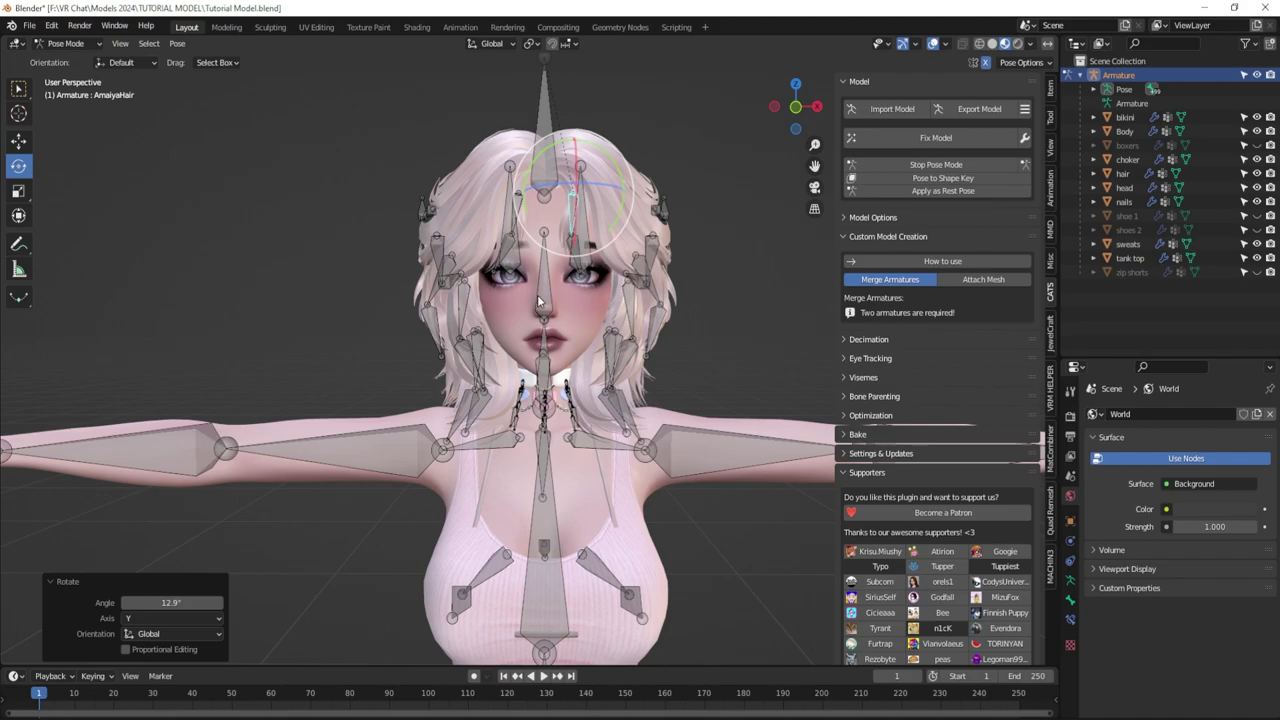
pyautogui.click(537, 294)
pyautogui.moveTo(592, 302); pyautogui.dragTo(590, 272)
pyautogui.click(936, 164)
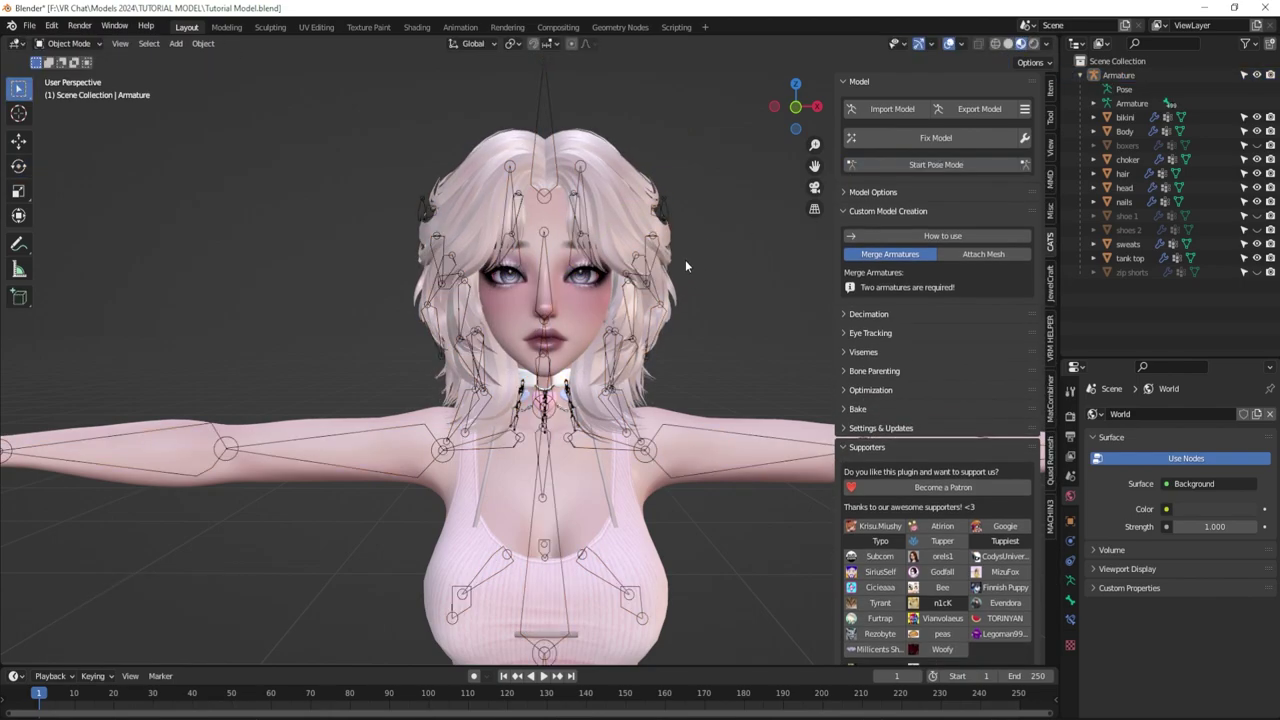
# Hide the merged armature and check the hair on the avatar from farther away.
pyautogui.click(648, 260)
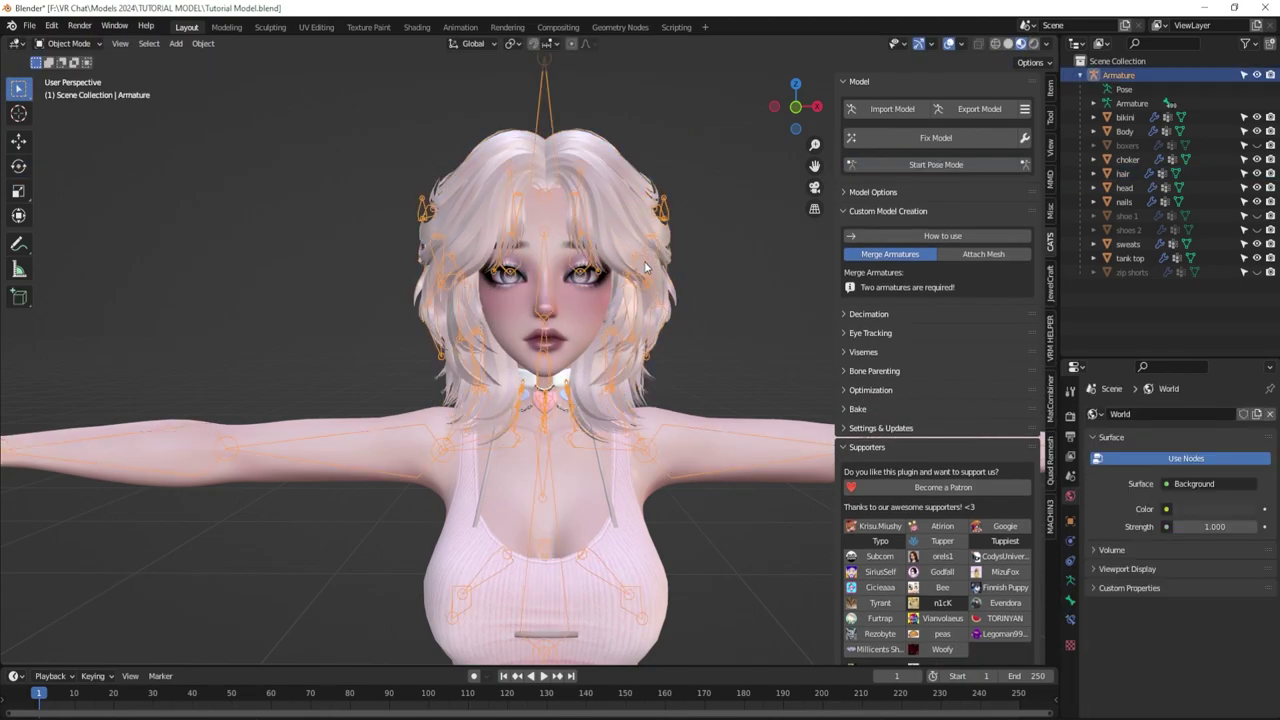
pyautogui.press('h')
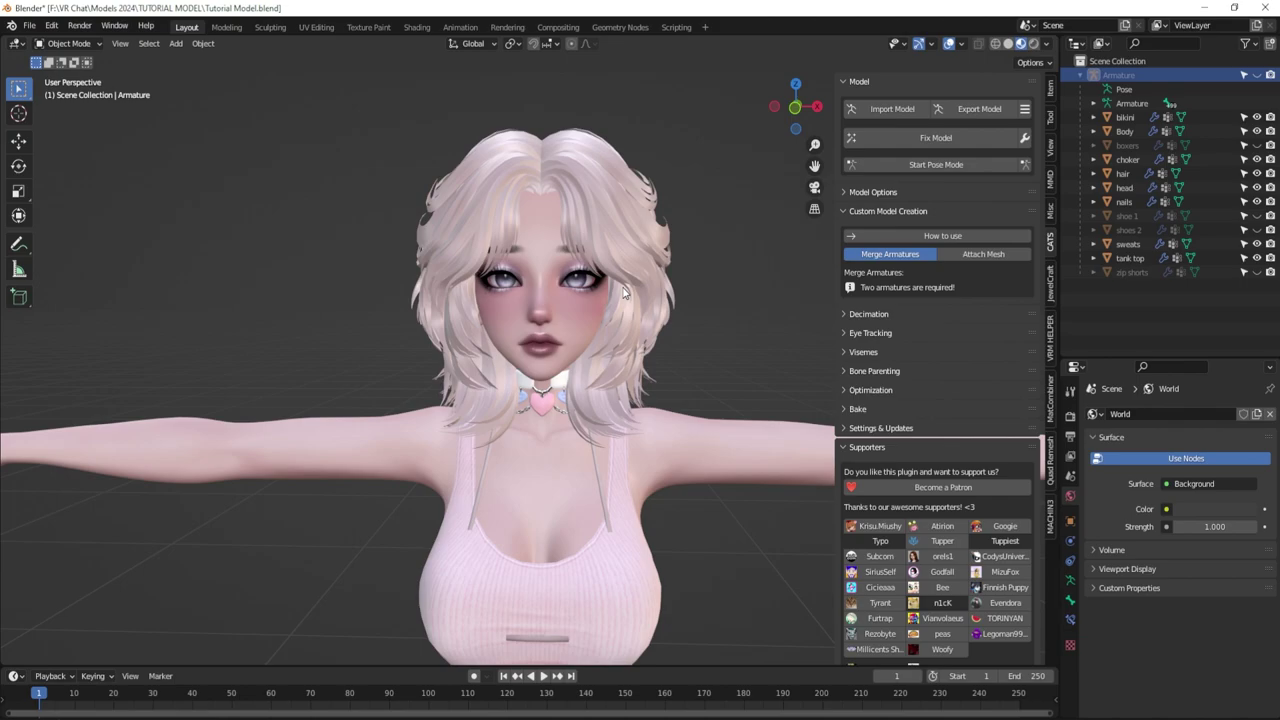
pyautogui.scroll(-3, 595, 250)
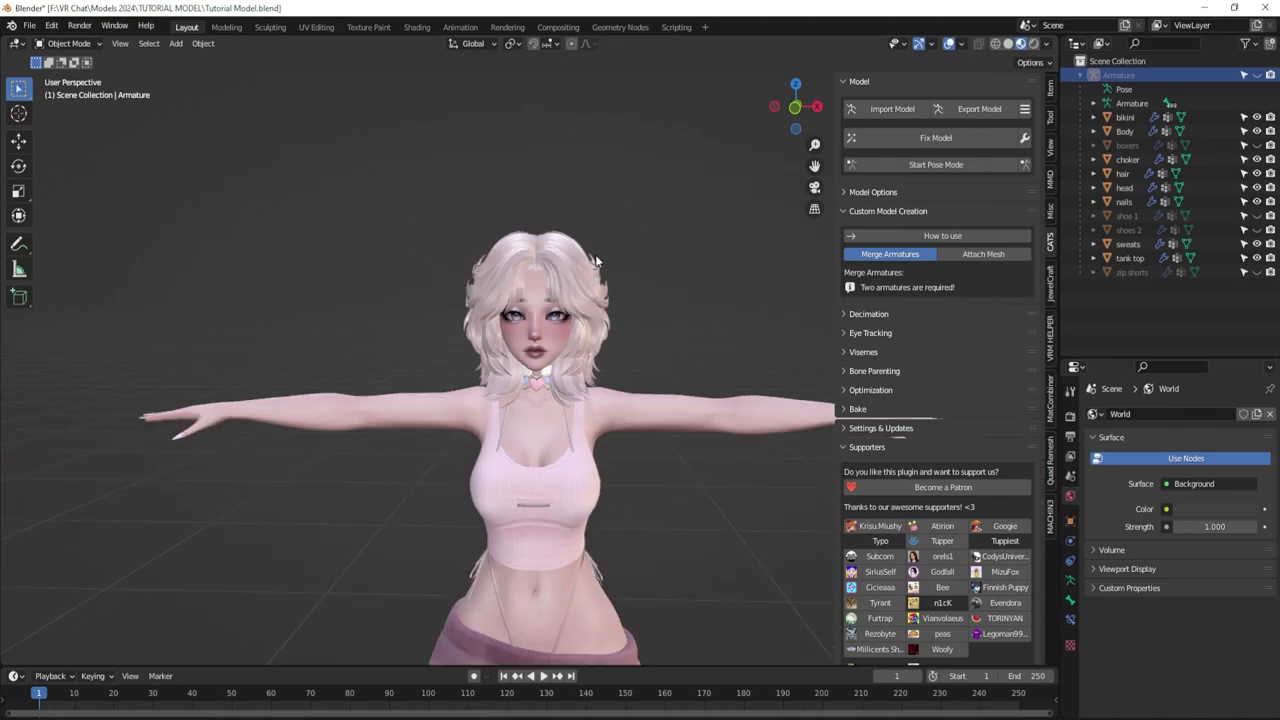
pyautogui.moveTo(562, 326)
pyautogui.mouseDown(button='middle')
pyautogui.moveTo(625, 274)
pyautogui.moveTo(608, 321)
pyautogui.moveTo(366, 311)
pyautogui.moveTo(580, 326)
pyautogui.mouseUp(button='middle')
# Import Bedhead Ears.fbx from the TUTORIAL MODEL folder into the scene.
pyautogui.click(29, 25)
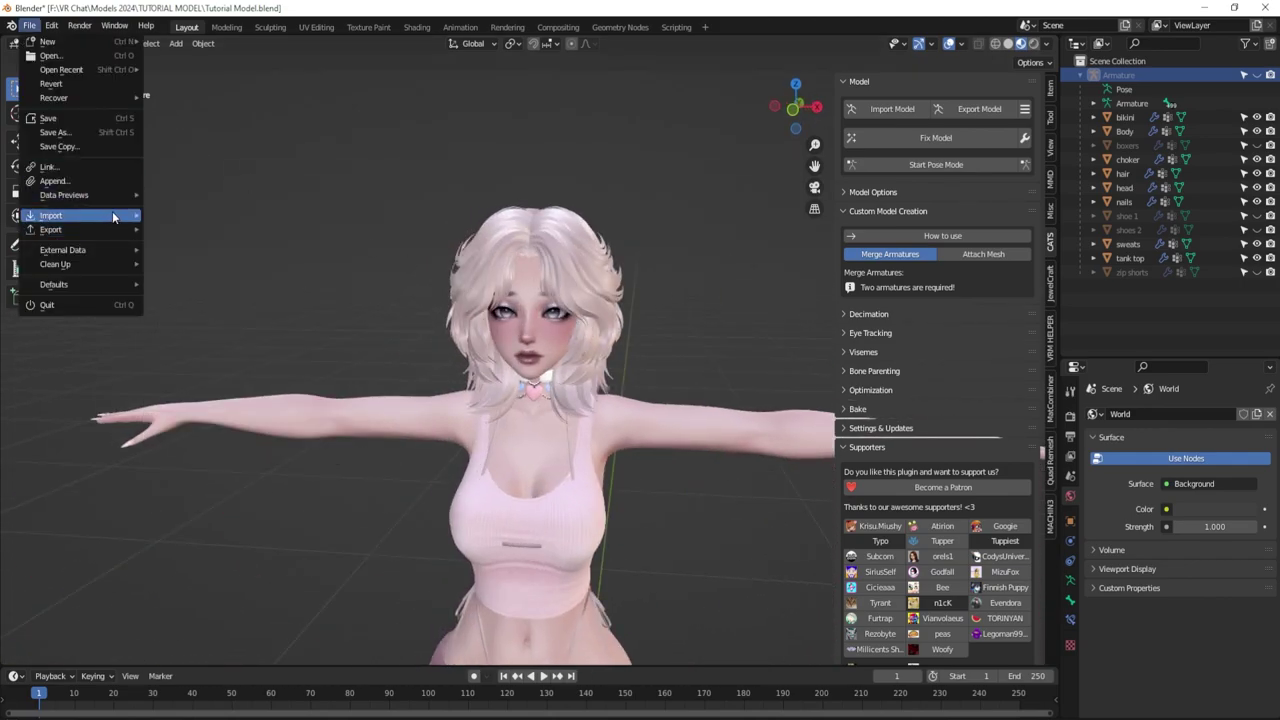
pyautogui.moveTo(111, 213)
pyautogui.click(195, 325)
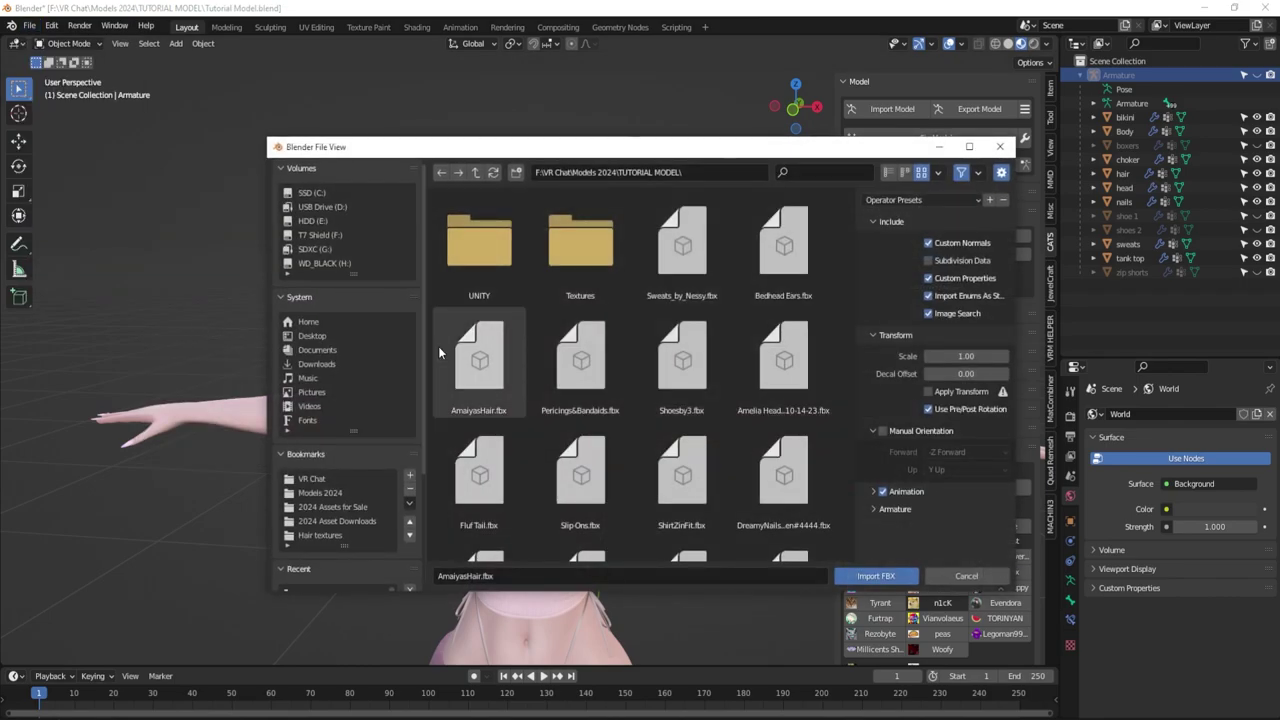
pyautogui.doubleClick(787, 245)
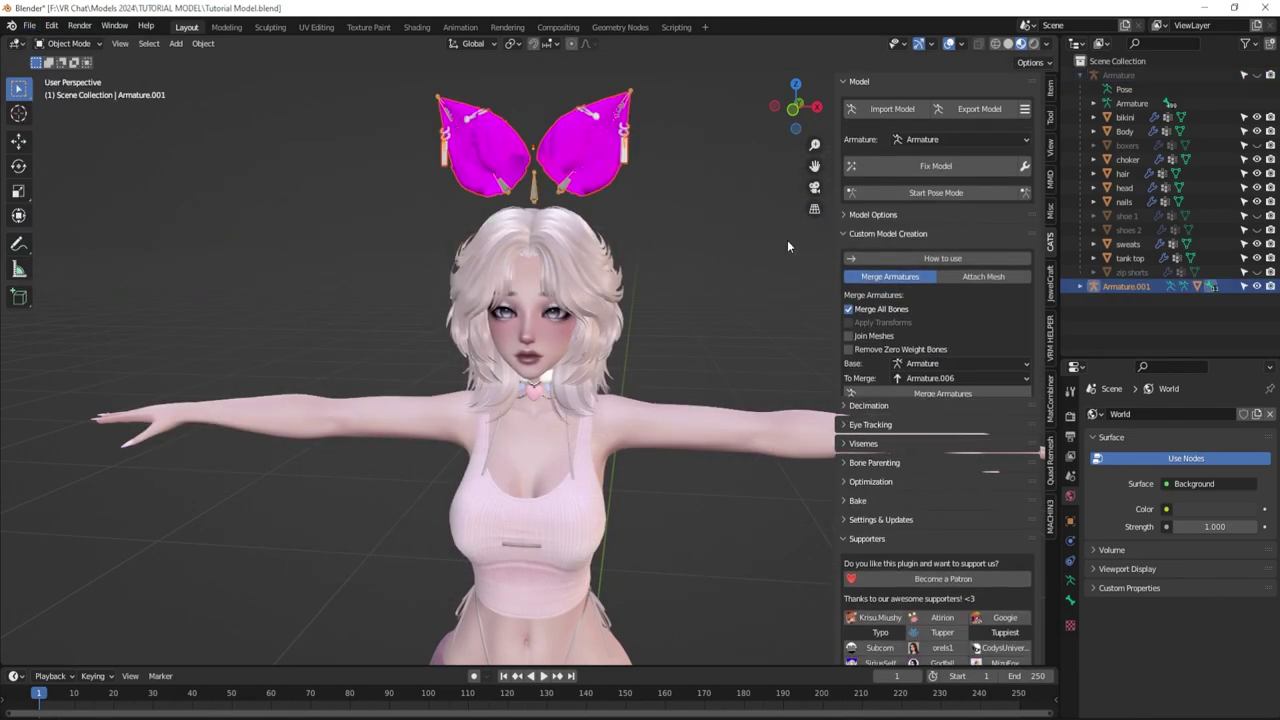
# Scale the imported ears to about 0.777 and lower them about 75 mm along Z onto the head in front view.
pyautogui.press('KP_1')
pyautogui.scroll(2, 693, 176)
pyautogui.press('s')
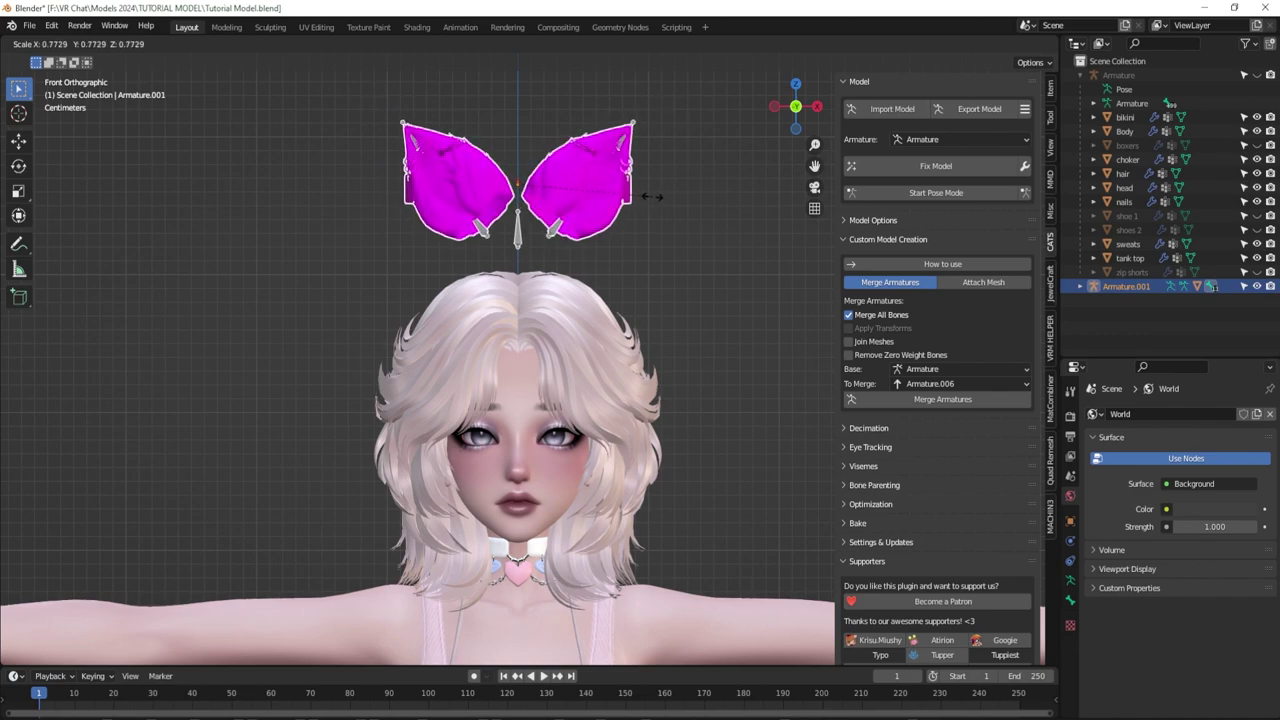
pyautogui.click(652, 197)
pyautogui.press('g')
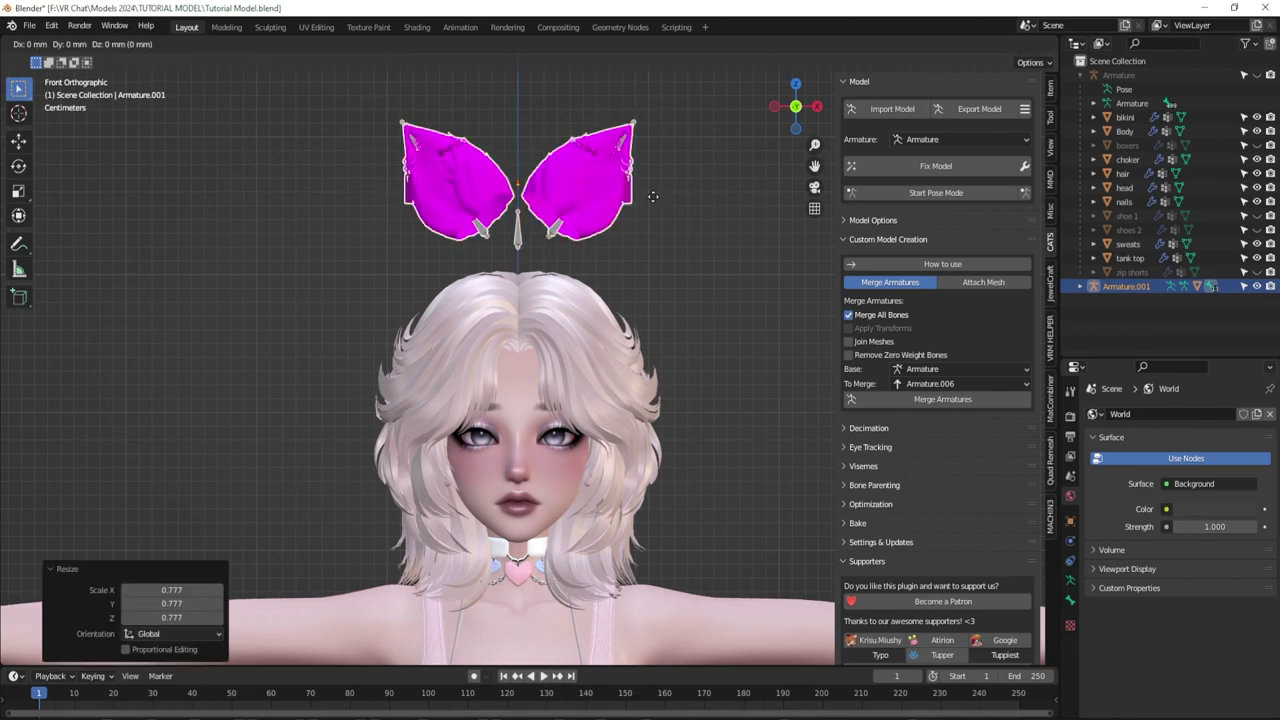
pyautogui.press('z')
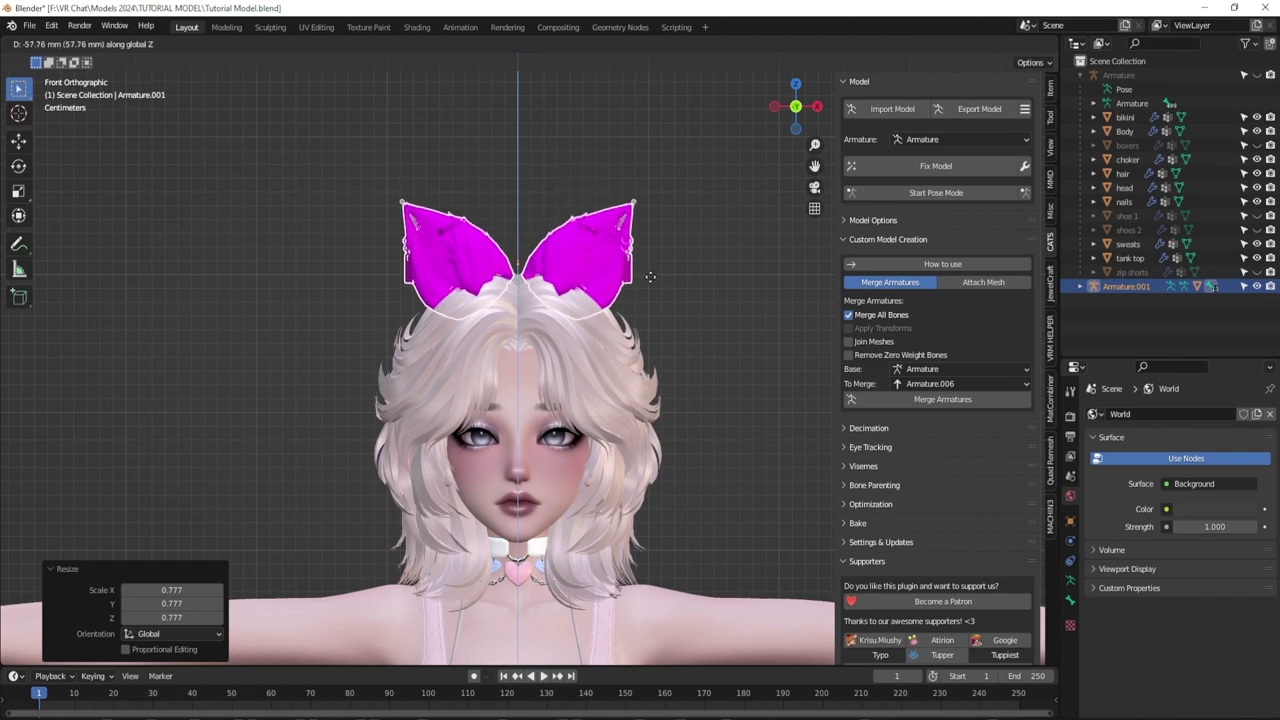
pyautogui.click(655, 300)
# Shift the ears back about 49 mm along Y and up about 12.8 mm along Z in side view, and deselect them.
pyautogui.press('KP_3')
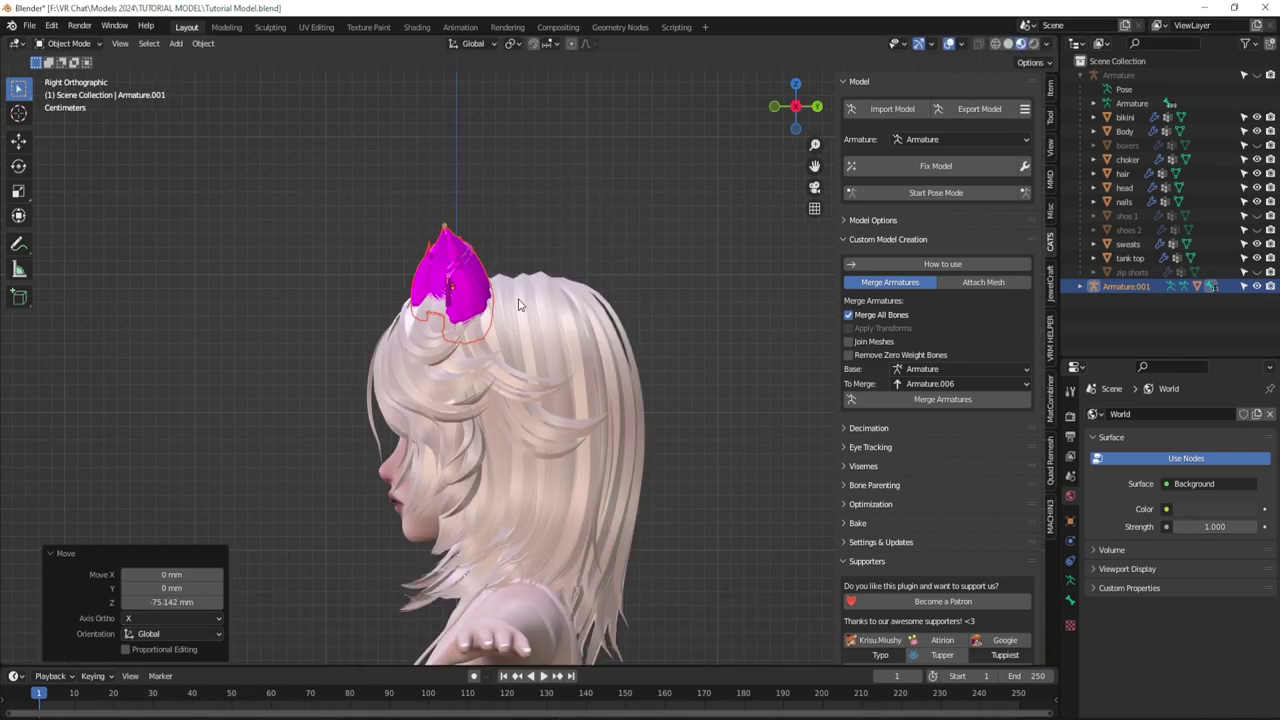
pyautogui.press('g')
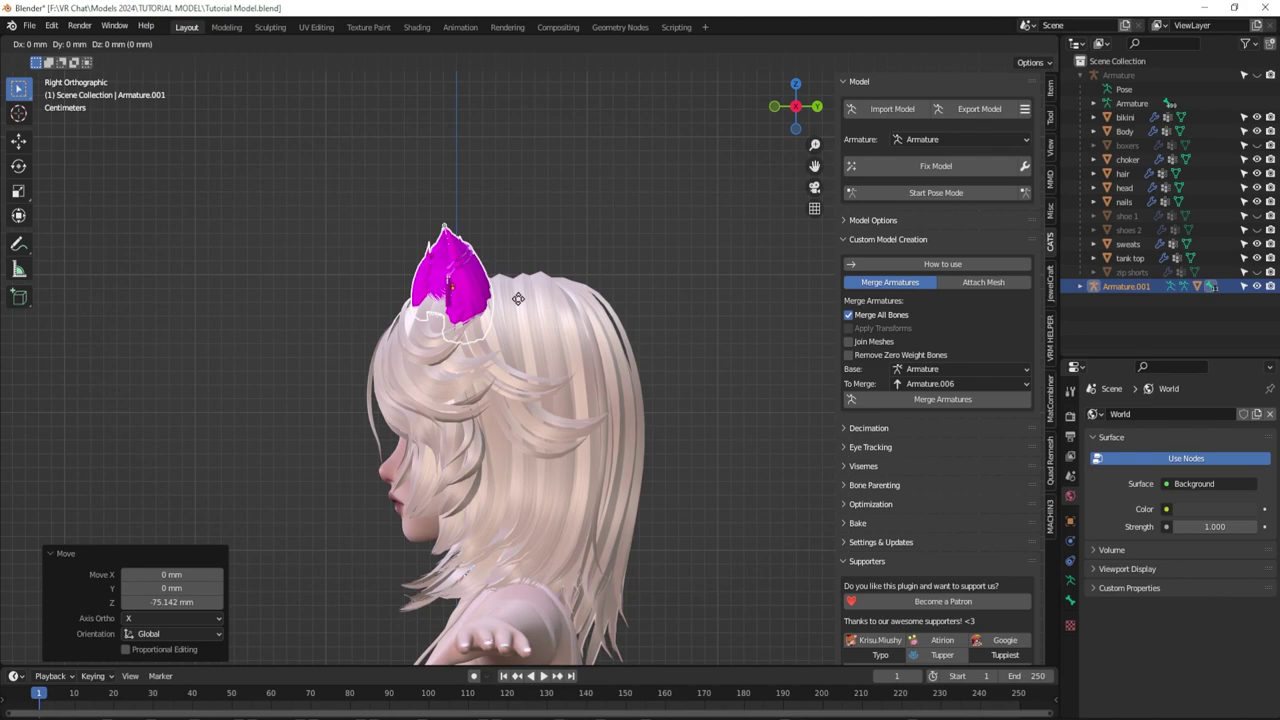
pyautogui.press('y')
pyautogui.click(557, 301)
pyautogui.press('g')
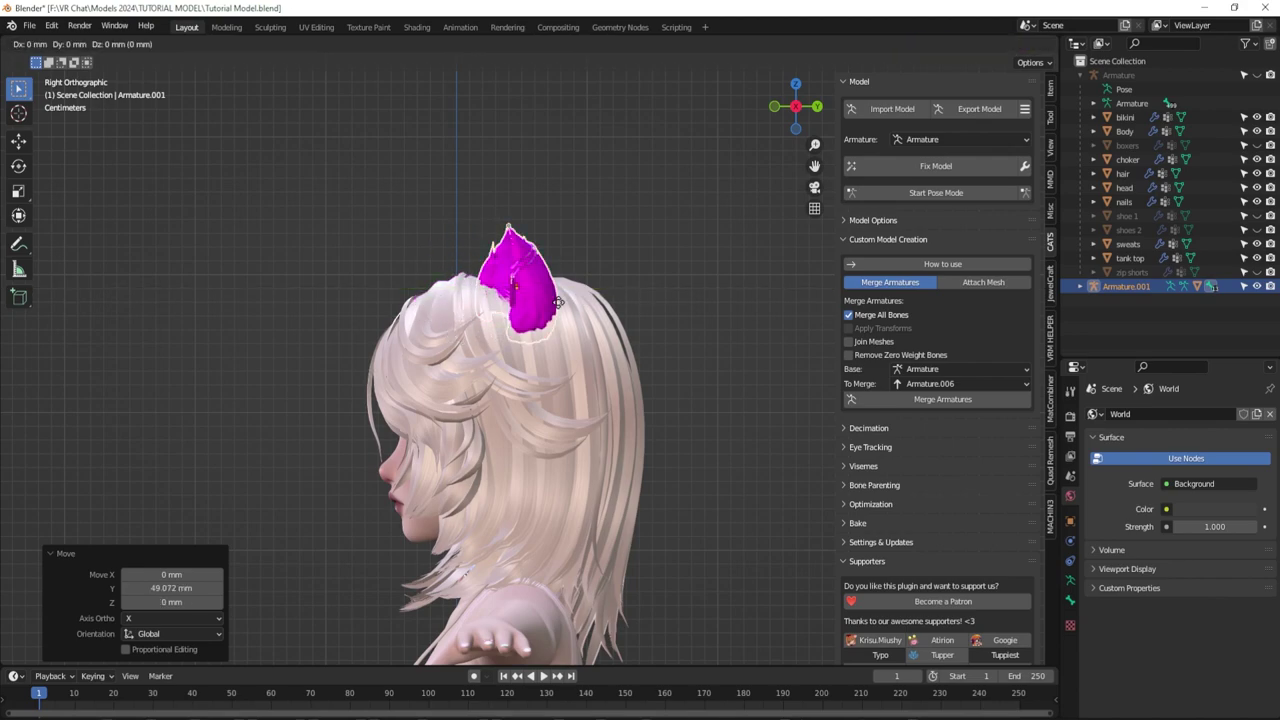
pyautogui.press('z')
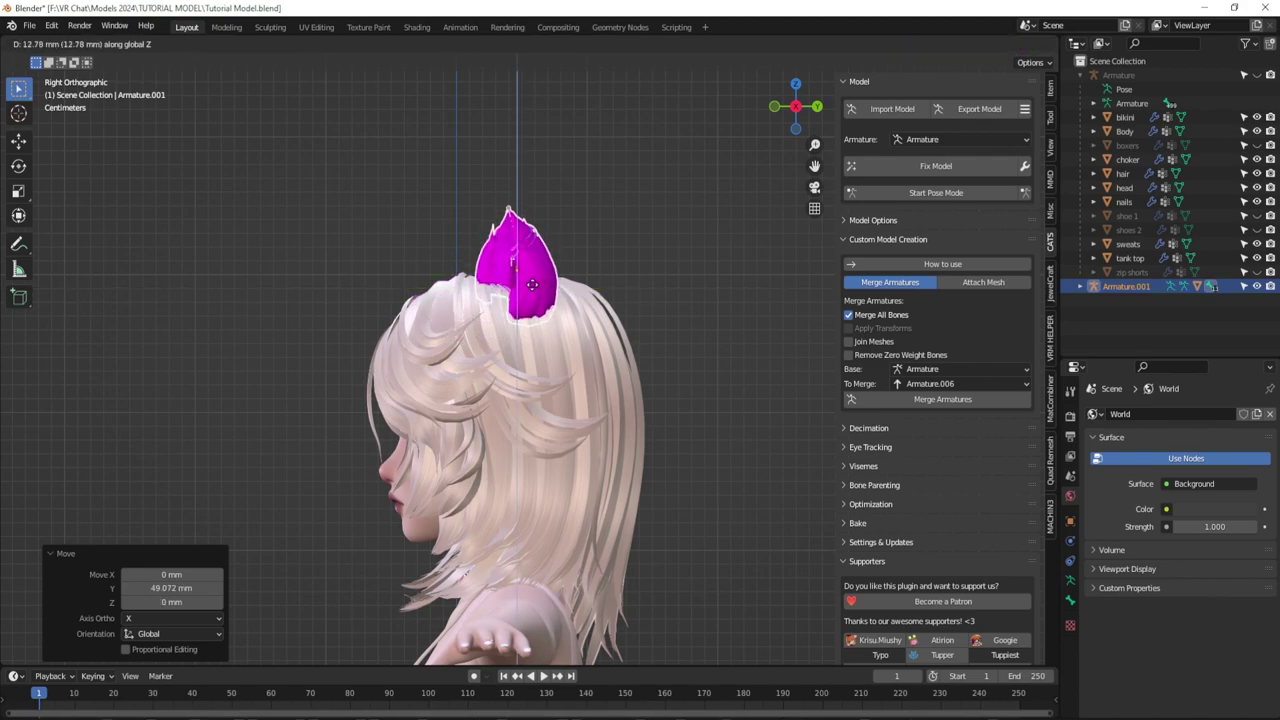
pyautogui.click(532, 284)
pyautogui.click(773, 106)
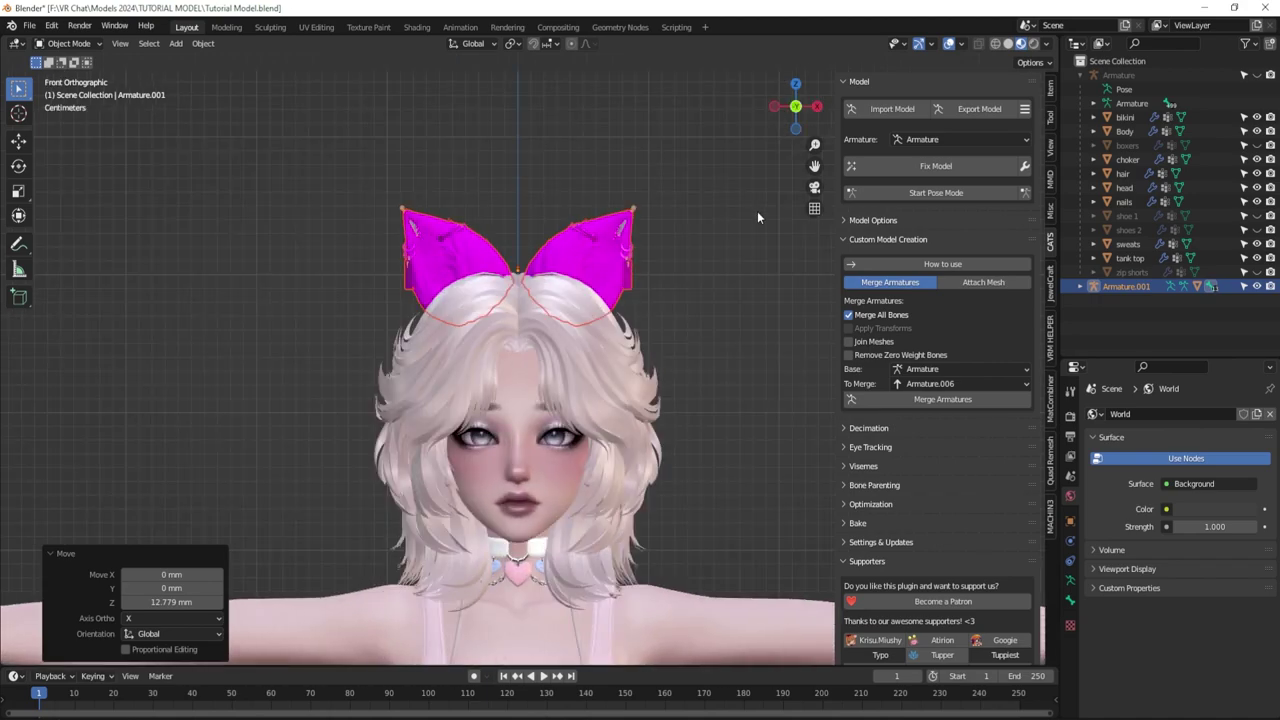
pyautogui.click(695, 244)
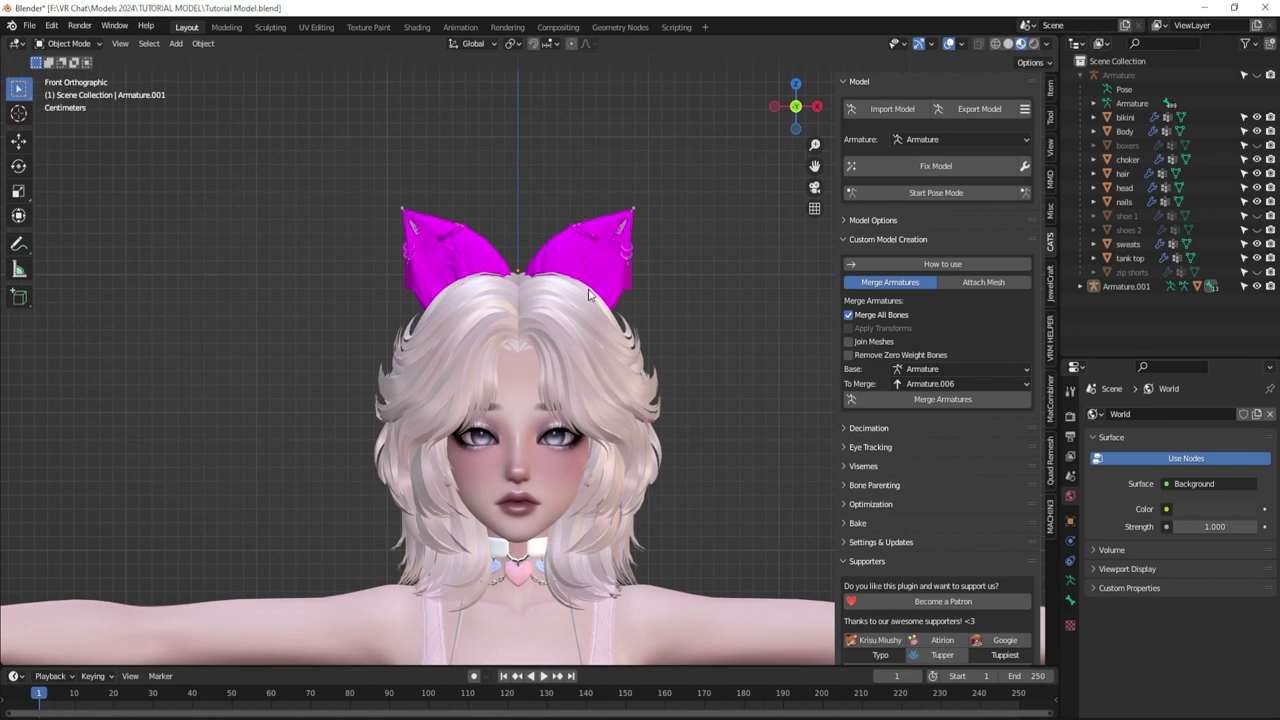
# Choose Armature.006 as the CATS armature, expand Armature.001 in the Outliner and try to run Fix Model on the ears.
pyautogui.click(931, 140)
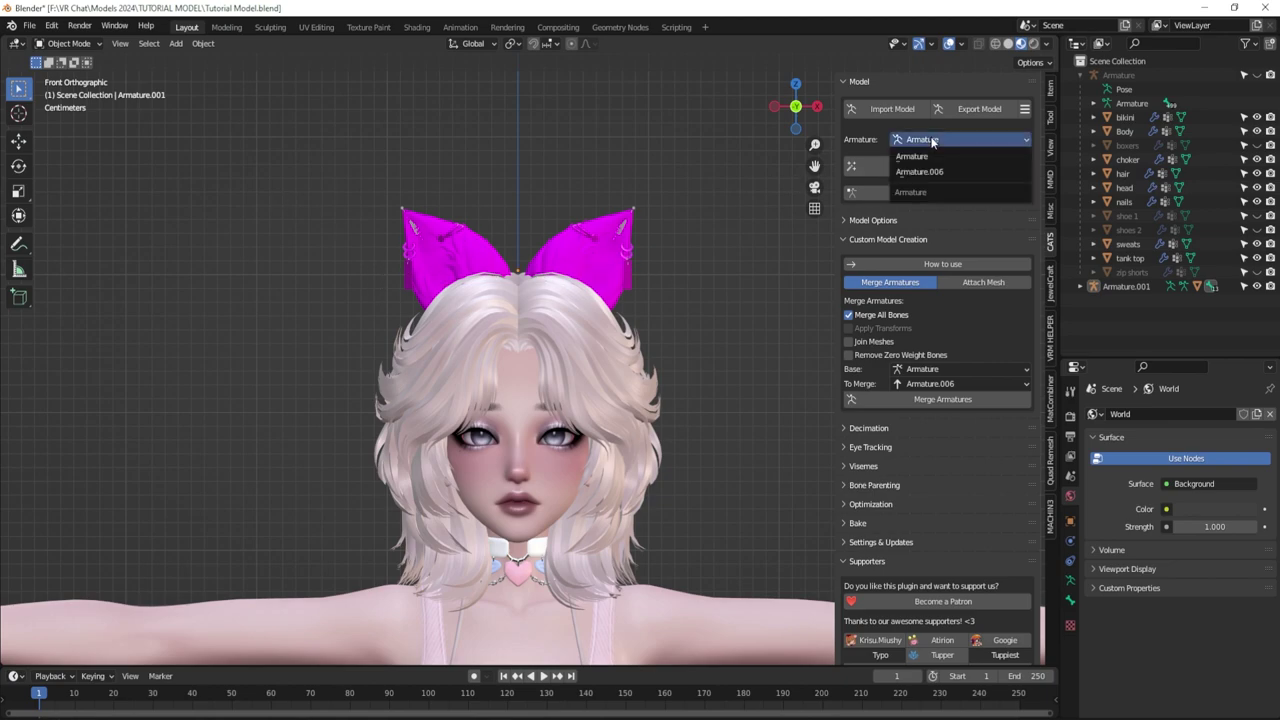
pyautogui.click(920, 172)
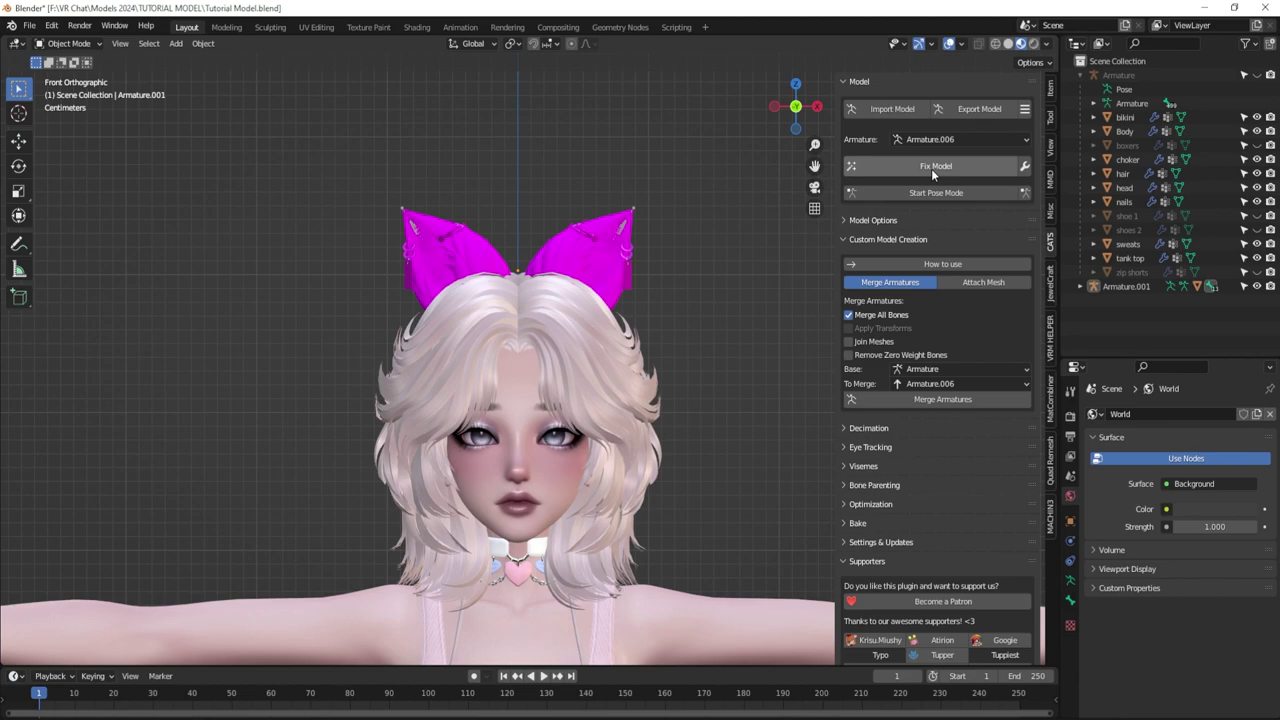
pyautogui.click(1081, 287)
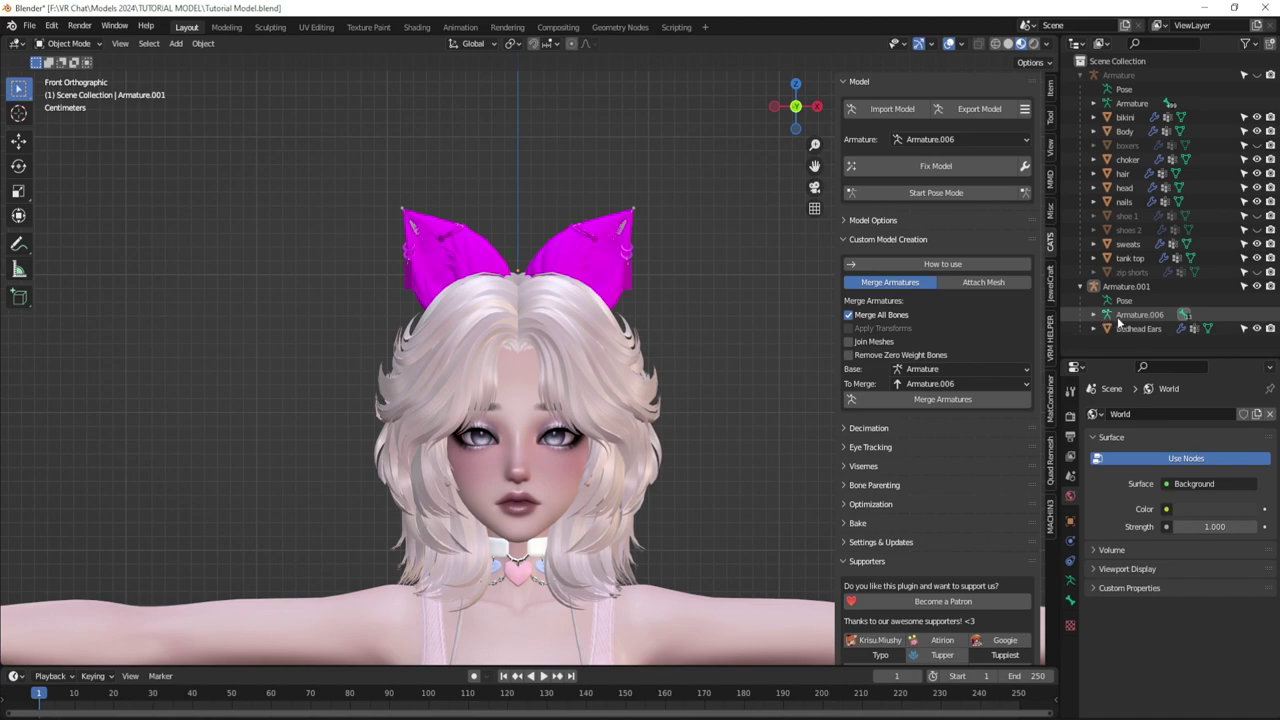
pyautogui.click(940, 167)
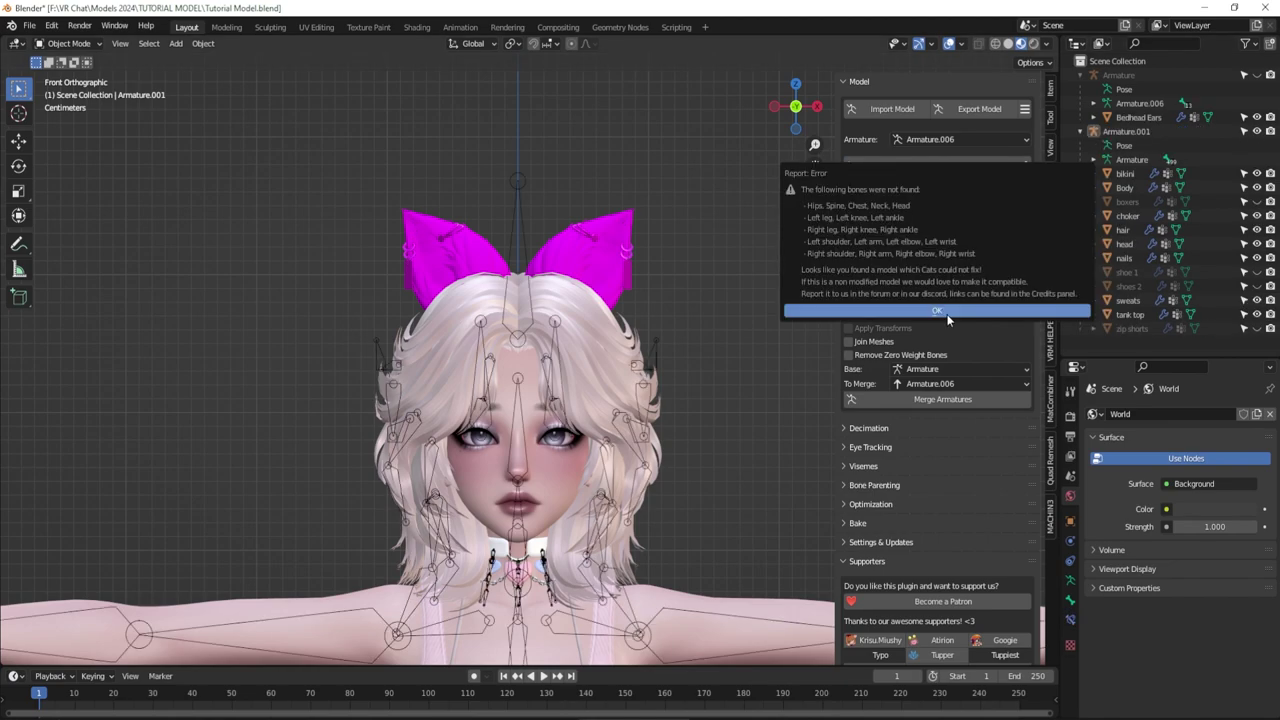
pyautogui.click(945, 310)
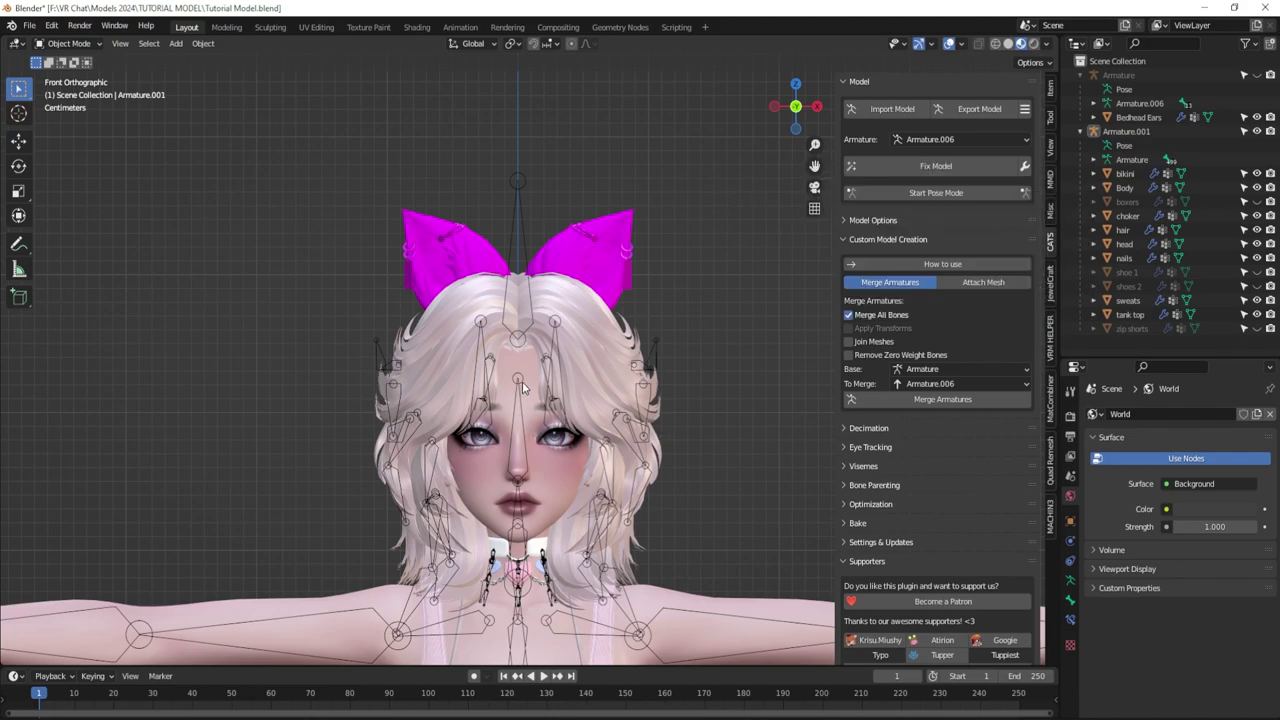
# Hide the avatar's armature and unhide the Bedhead Ears armature.
pyautogui.click(517, 338)
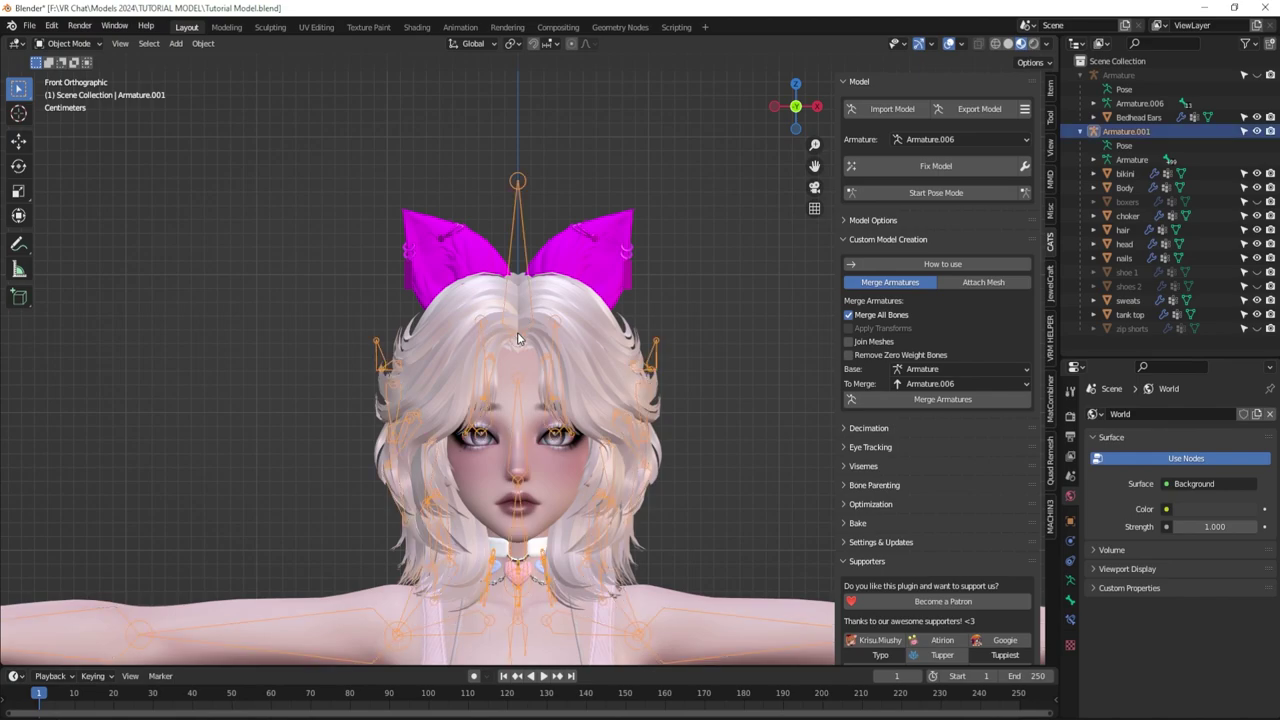
pyautogui.press('h')
pyautogui.click(1257, 75)
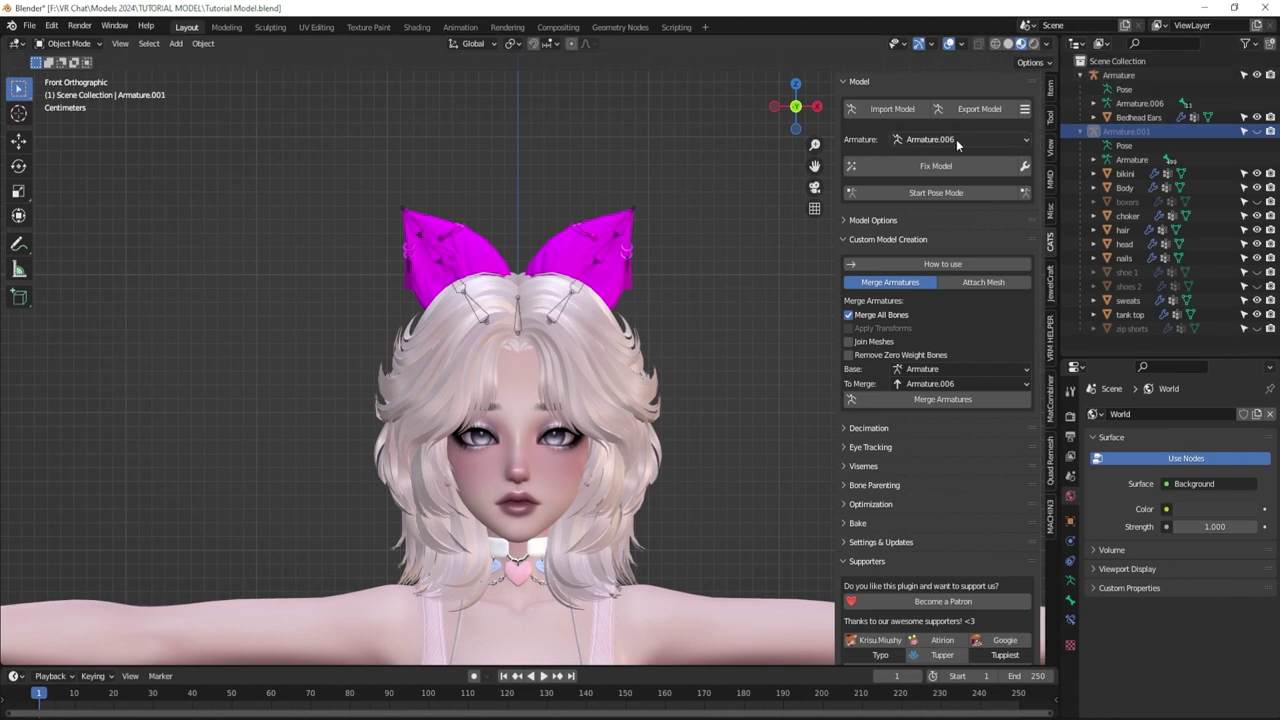
# Start pose mode on the ears armature and move the Ear_L bone outward about 16.3 mm along X with X mirror on.
pyautogui.click(934, 193)
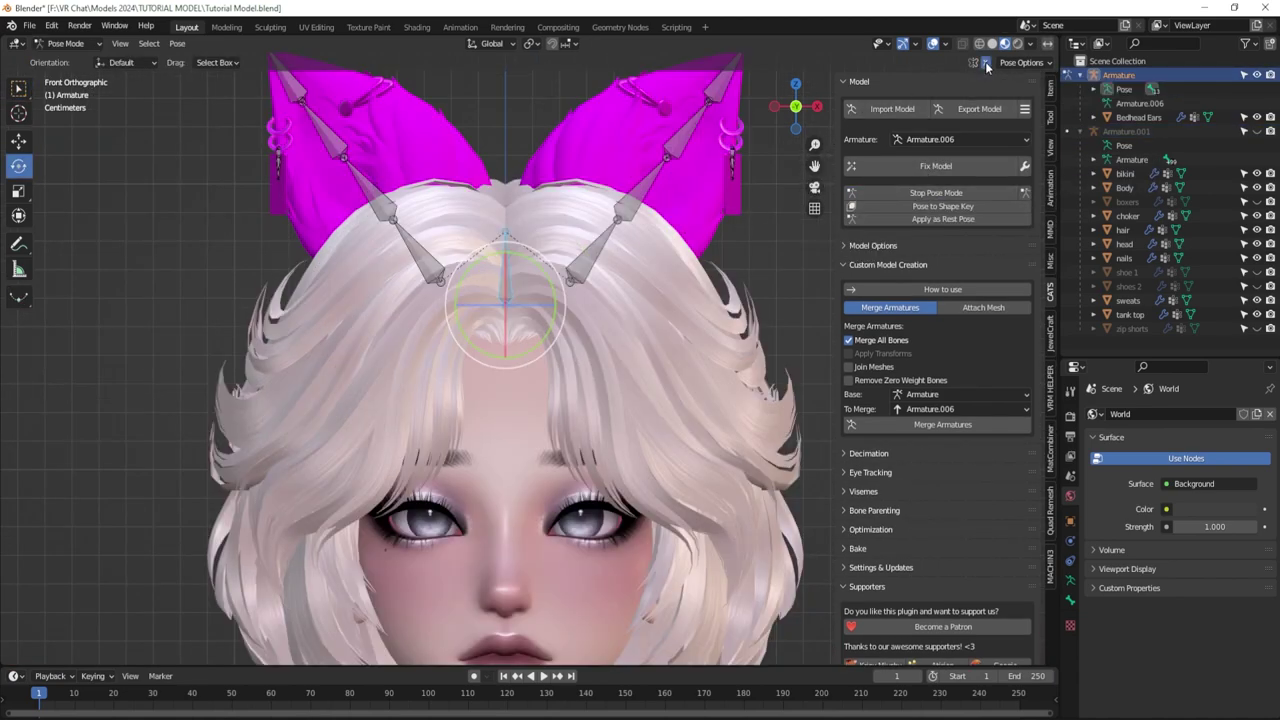
pyautogui.scroll(-2, 596, 277)
pyautogui.click(562, 292)
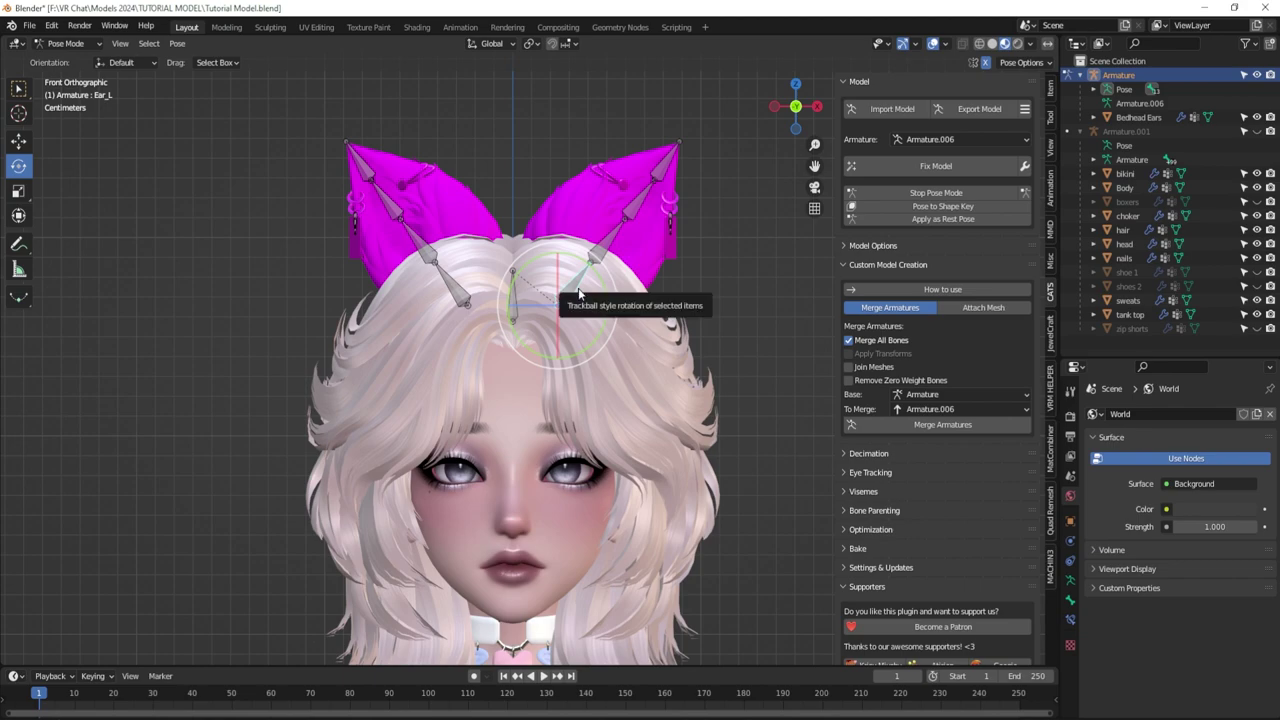
pyautogui.press('g')
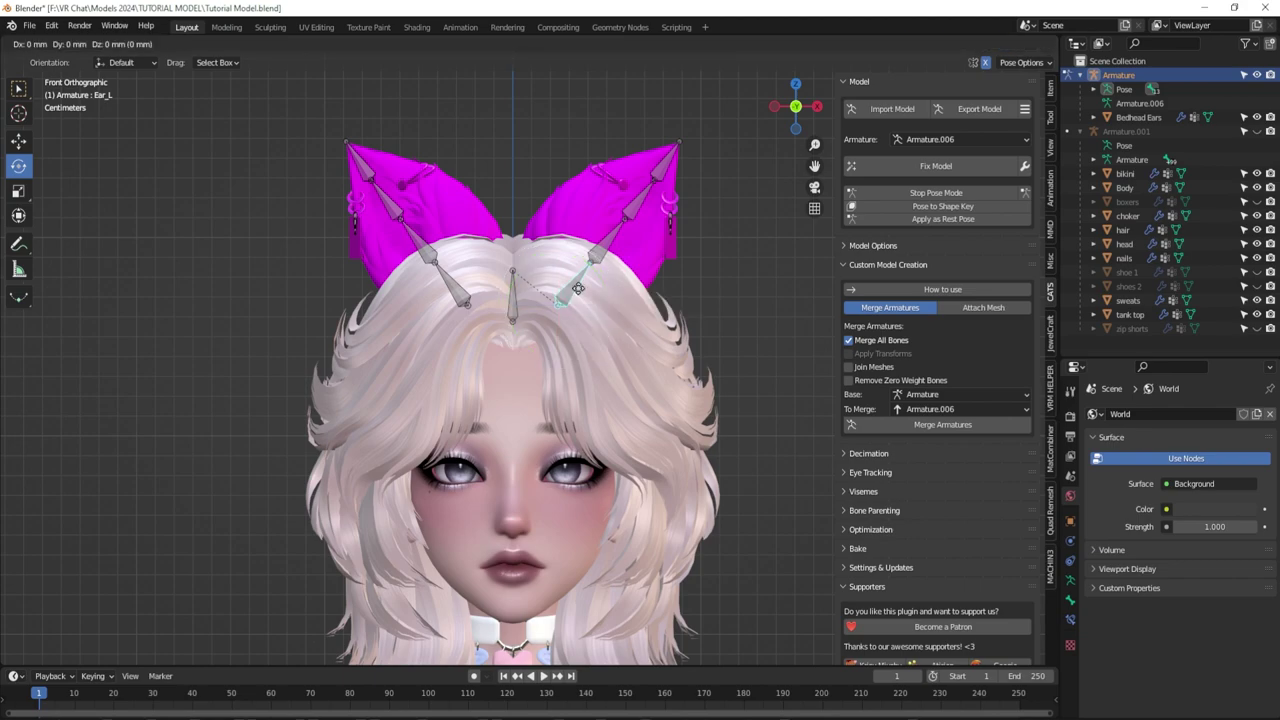
pyautogui.press('x')
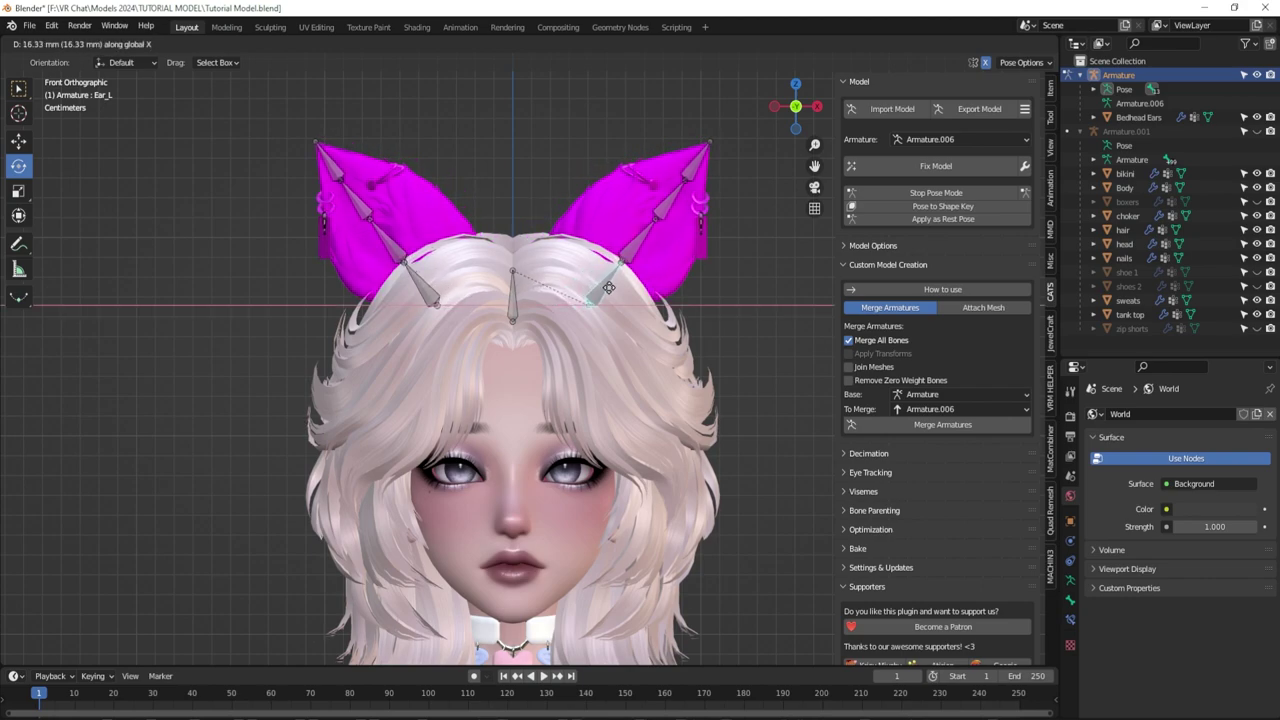
pyautogui.click(608, 288)
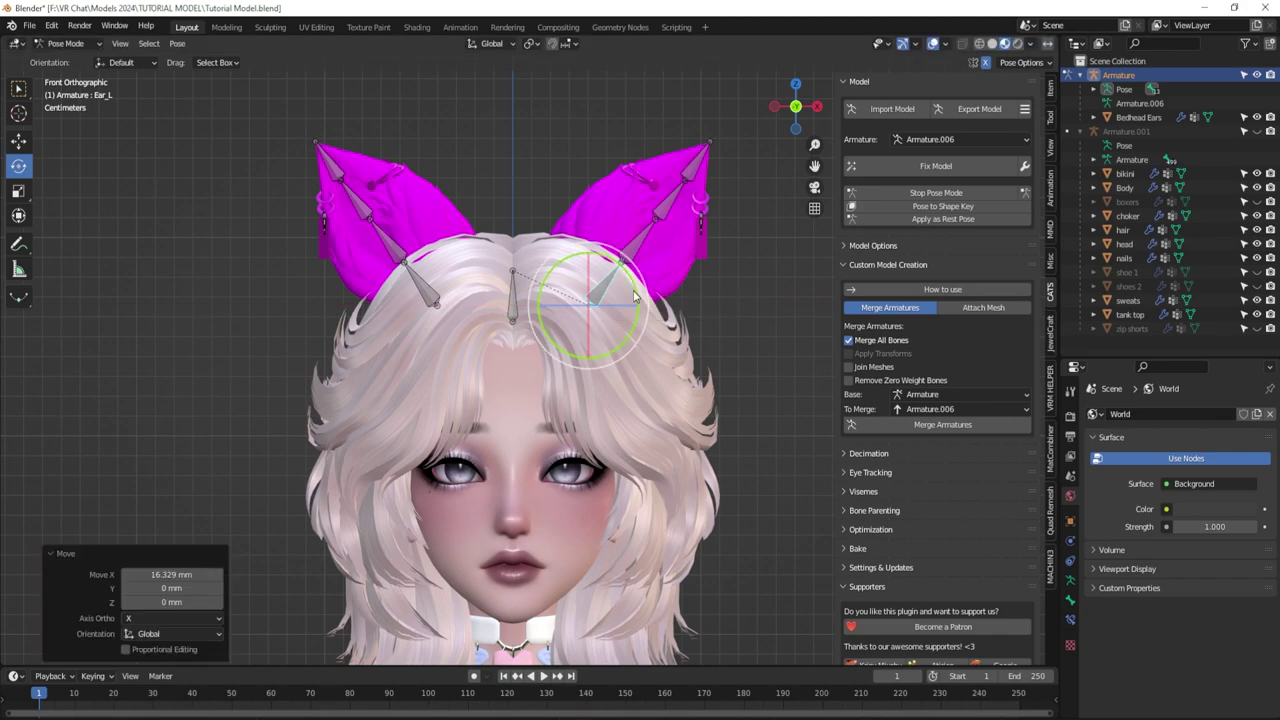
# Rotate the Ear_L bone about 8 degrees around Y toward the head, then move it about 6.7 mm outward and 4.6 mm down.
pyautogui.moveTo(638, 296); pyautogui.dragTo(598, 287)
pyautogui.press('g')
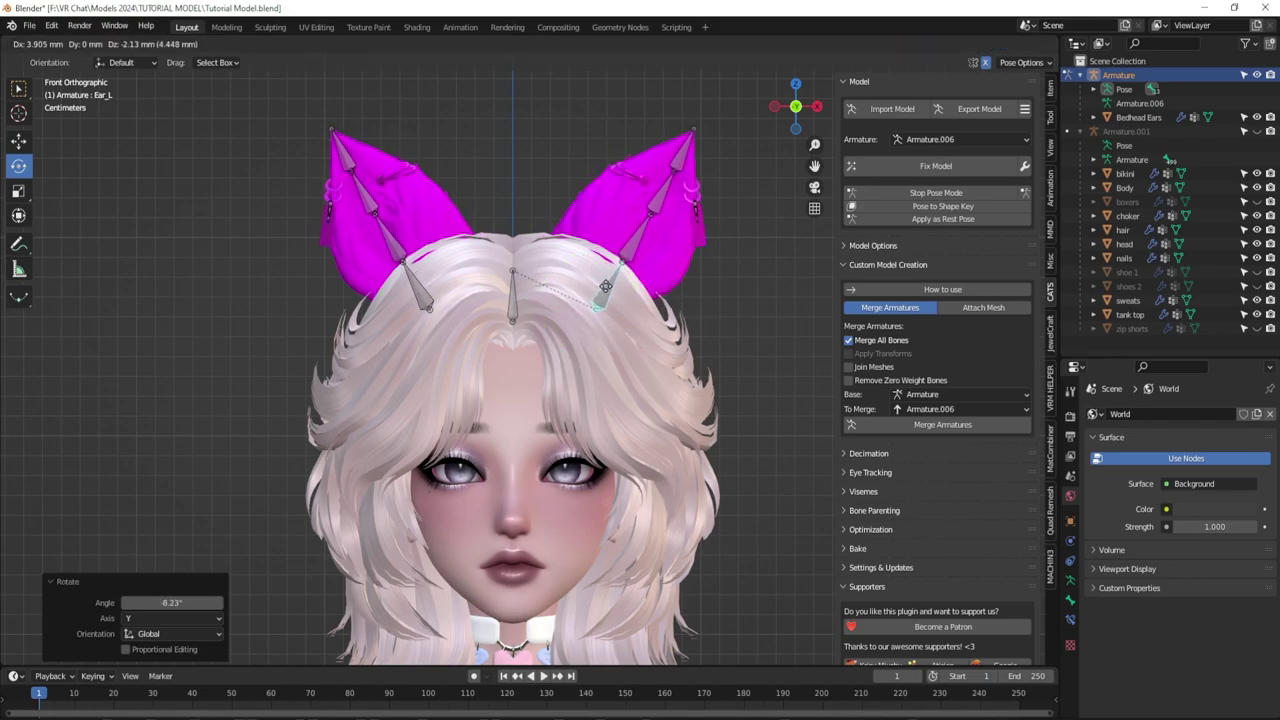
pyautogui.click(610, 290)
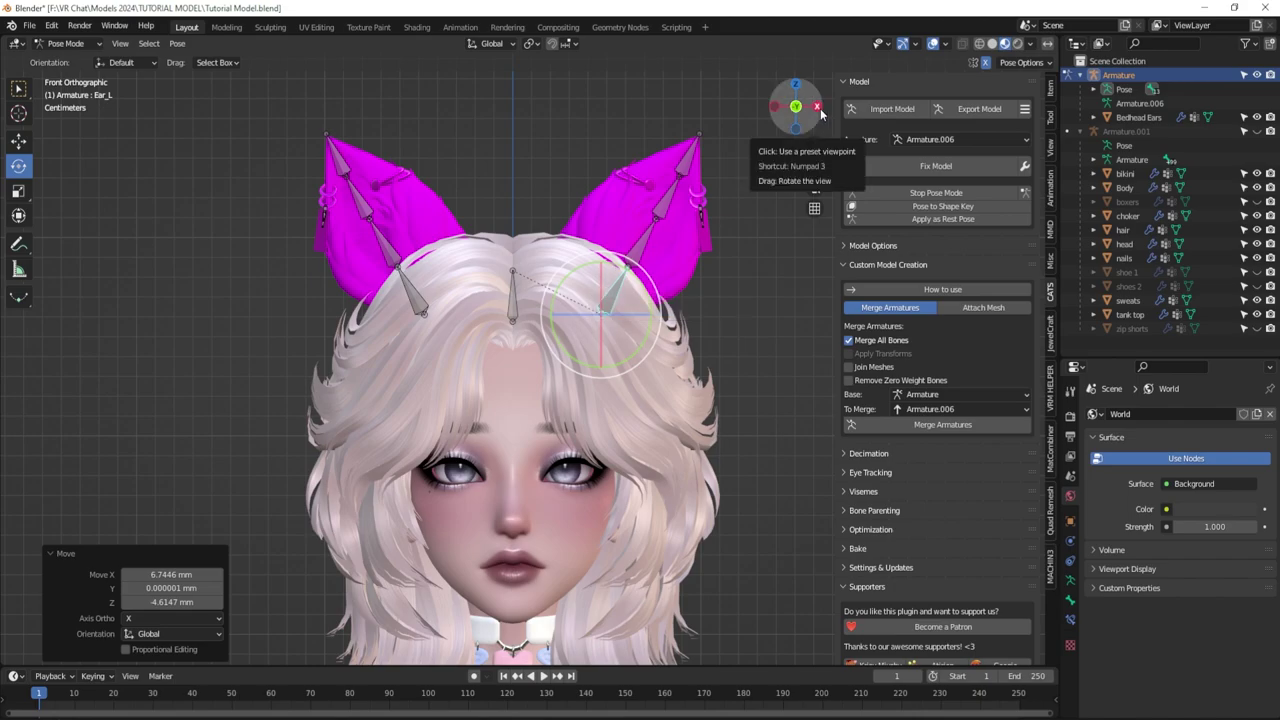
# Move the Ear_L bone forward about 19.2 mm along Y in side view, and deselect it in front view.
pyautogui.click(818, 107)
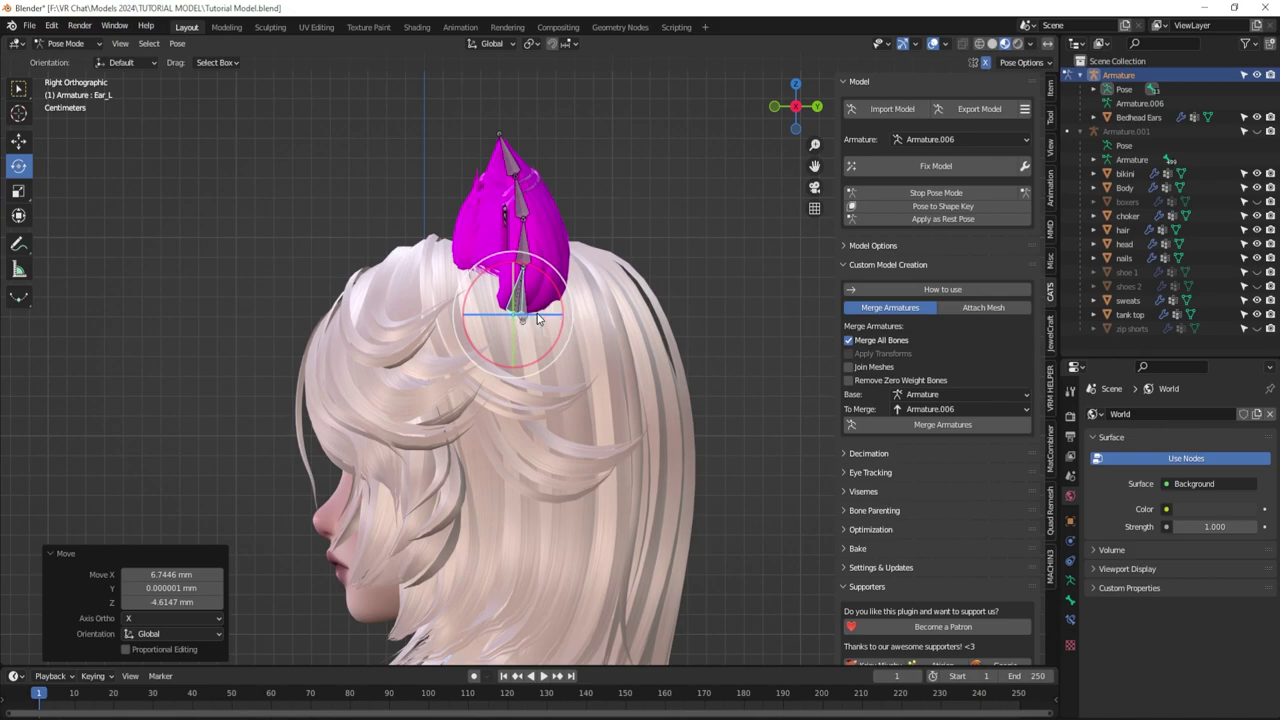
pyautogui.press('g')
pyautogui.press('y')
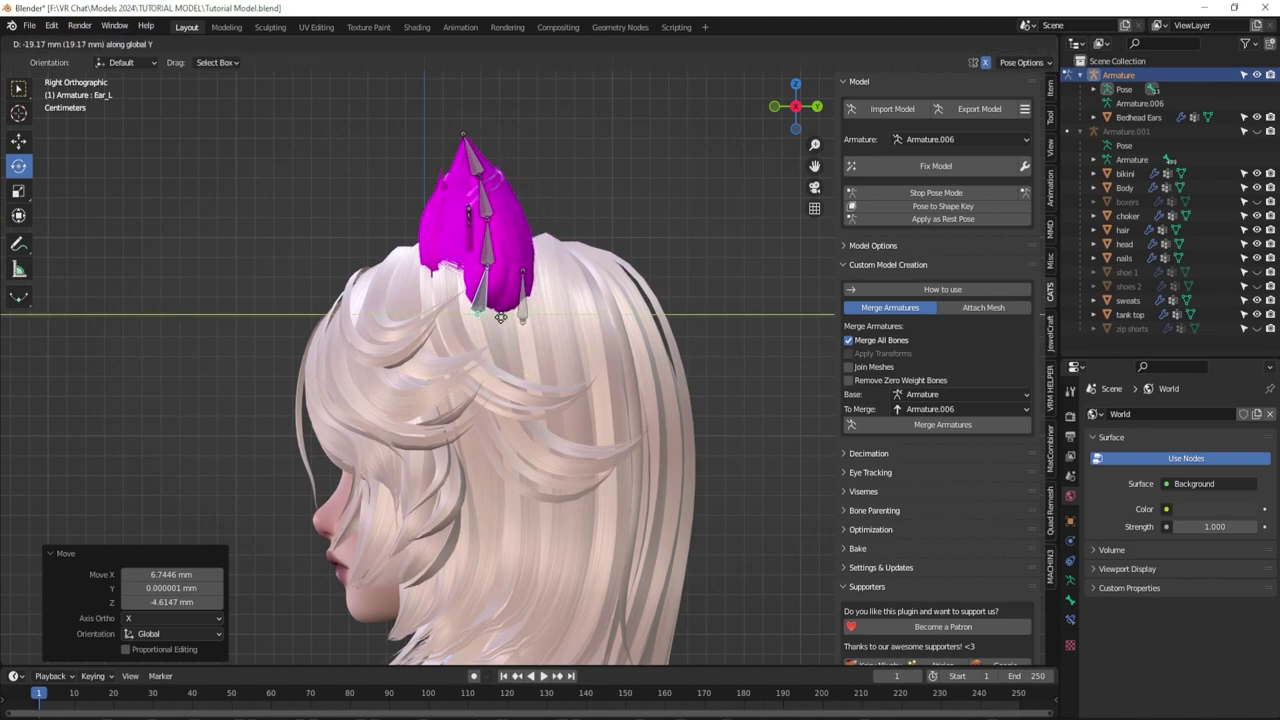
pyautogui.click(500, 317)
pyautogui.click(774, 106)
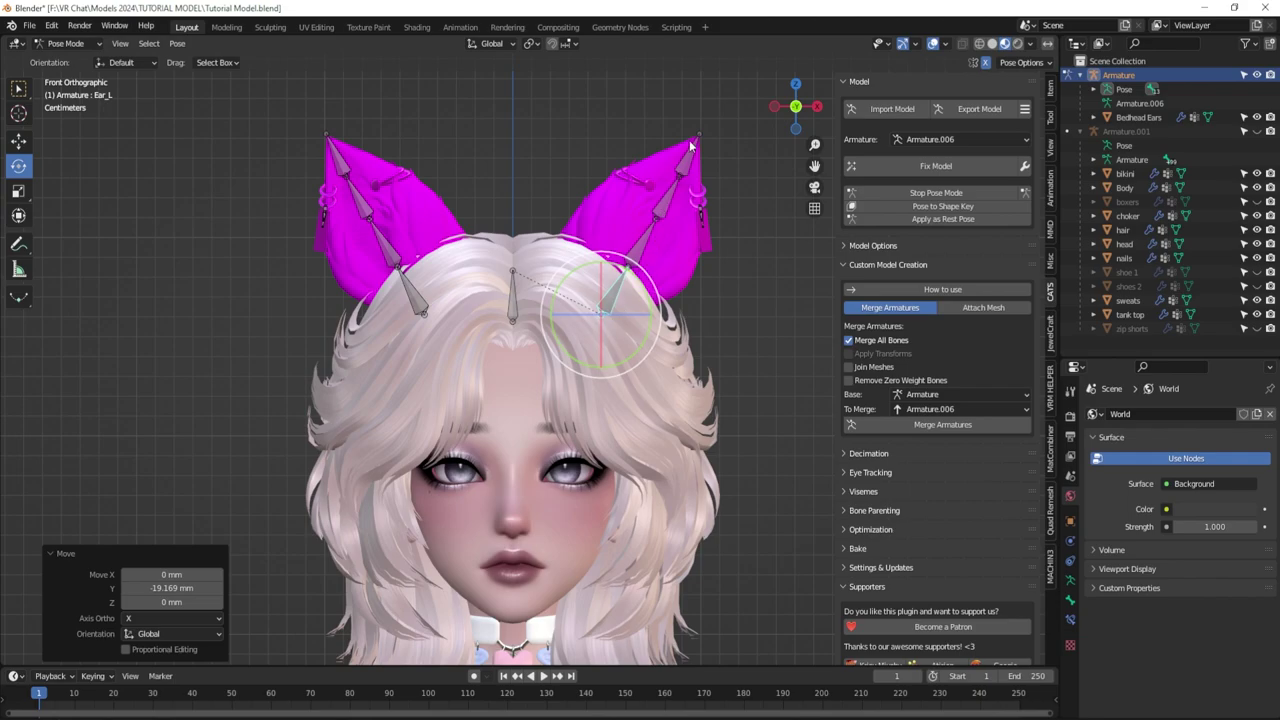
pyautogui.click(718, 294)
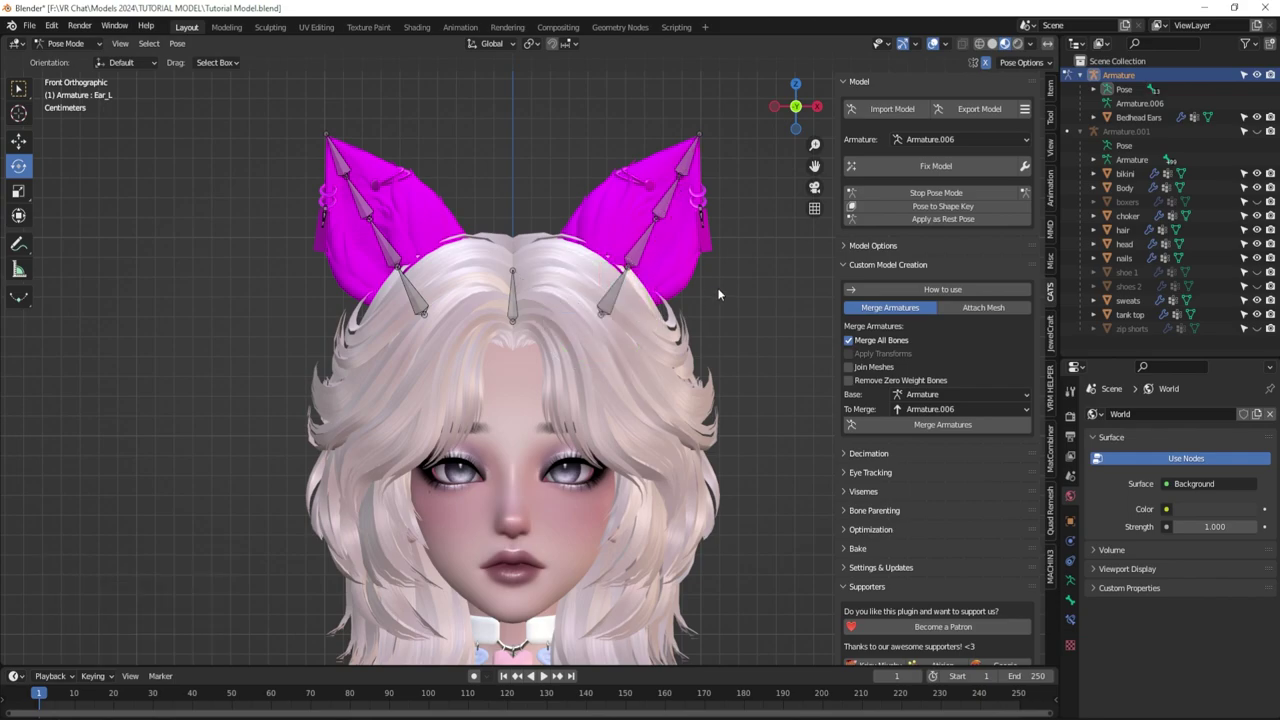
# Apply the adjusted ear pose as the rest pose.
pyautogui.scroll(-3, 748, 306)
pyautogui.moveTo(700, 304); pyautogui.dragTo(756, 254, button='middle')
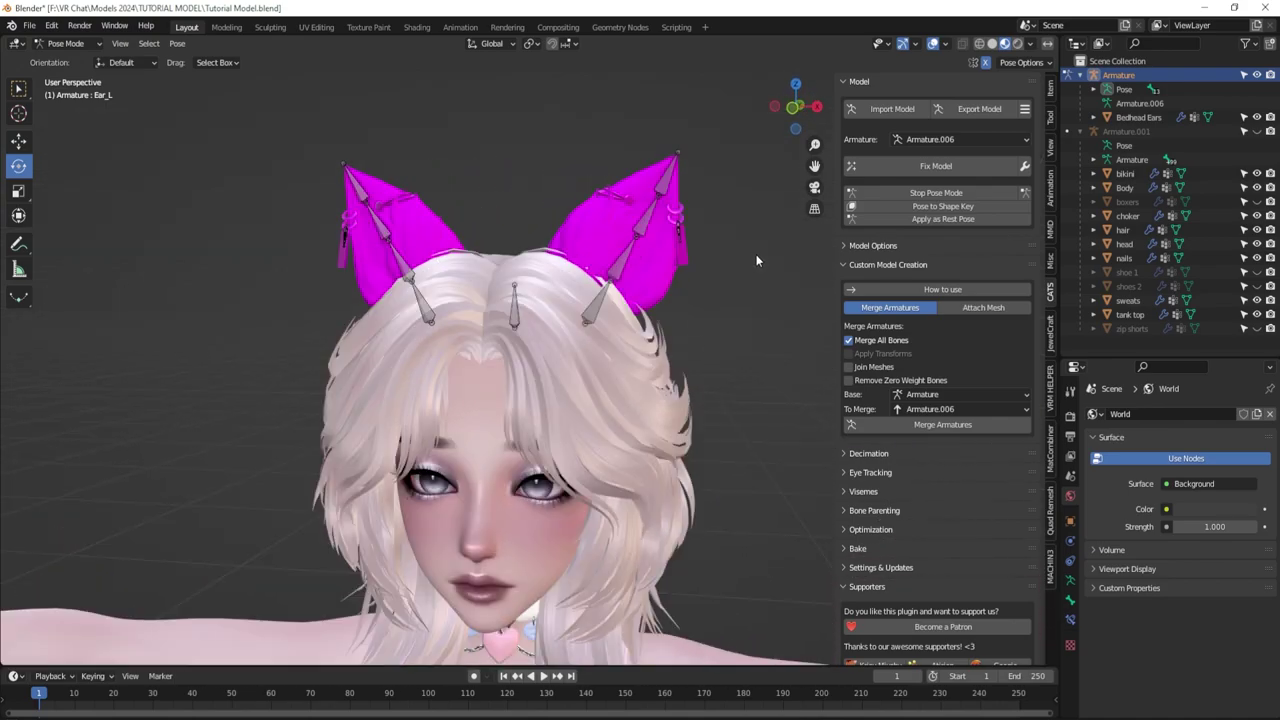
pyautogui.click(938, 219)
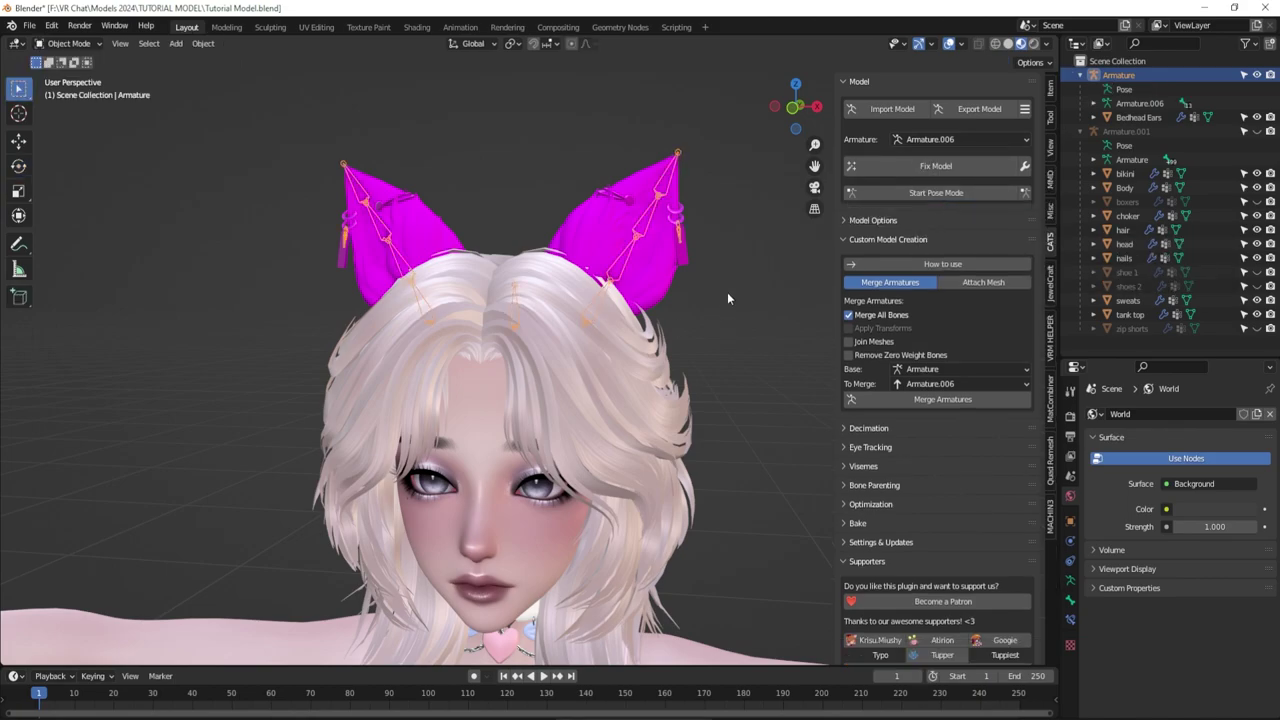
# Move the whole ears armature forward about 11.5 mm along Y and up about 1.7 mm in side view.
pyautogui.scroll(-3, 666, 268)
pyautogui.moveTo(666, 268); pyautogui.dragTo(623, 287, button='middle')
pyautogui.scroll(3, 623, 287)
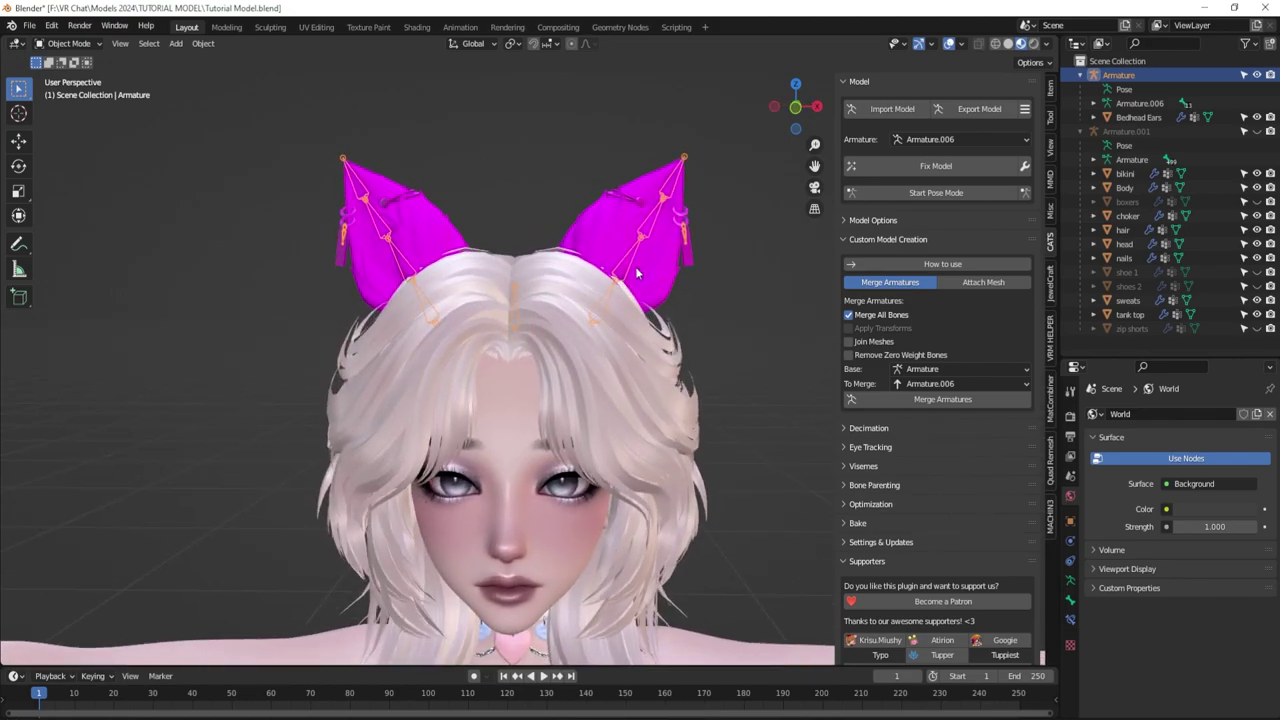
pyautogui.click(818, 107)
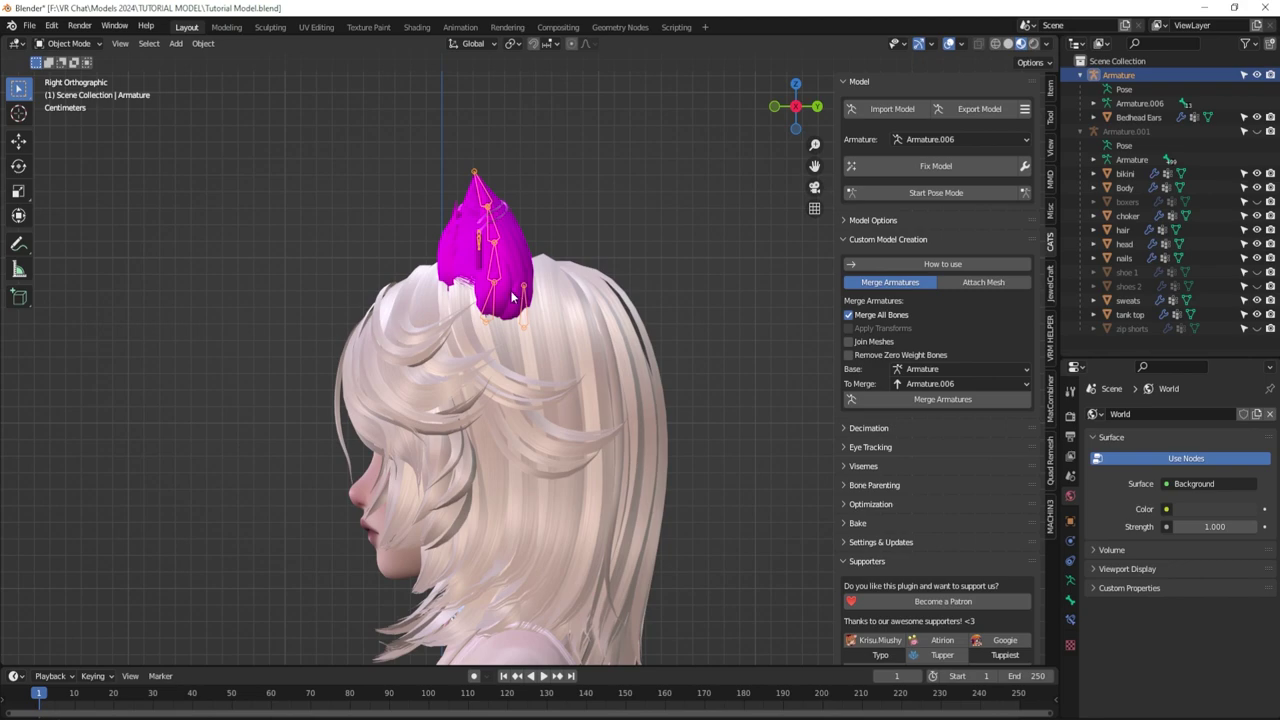
pyautogui.press('g')
pyautogui.click(502, 293)
# Lower the ears armature about 4 mm along Z in front view so the ears sit in the hair.
pyautogui.click(774, 106)
pyautogui.press('g')
pyautogui.press('z')
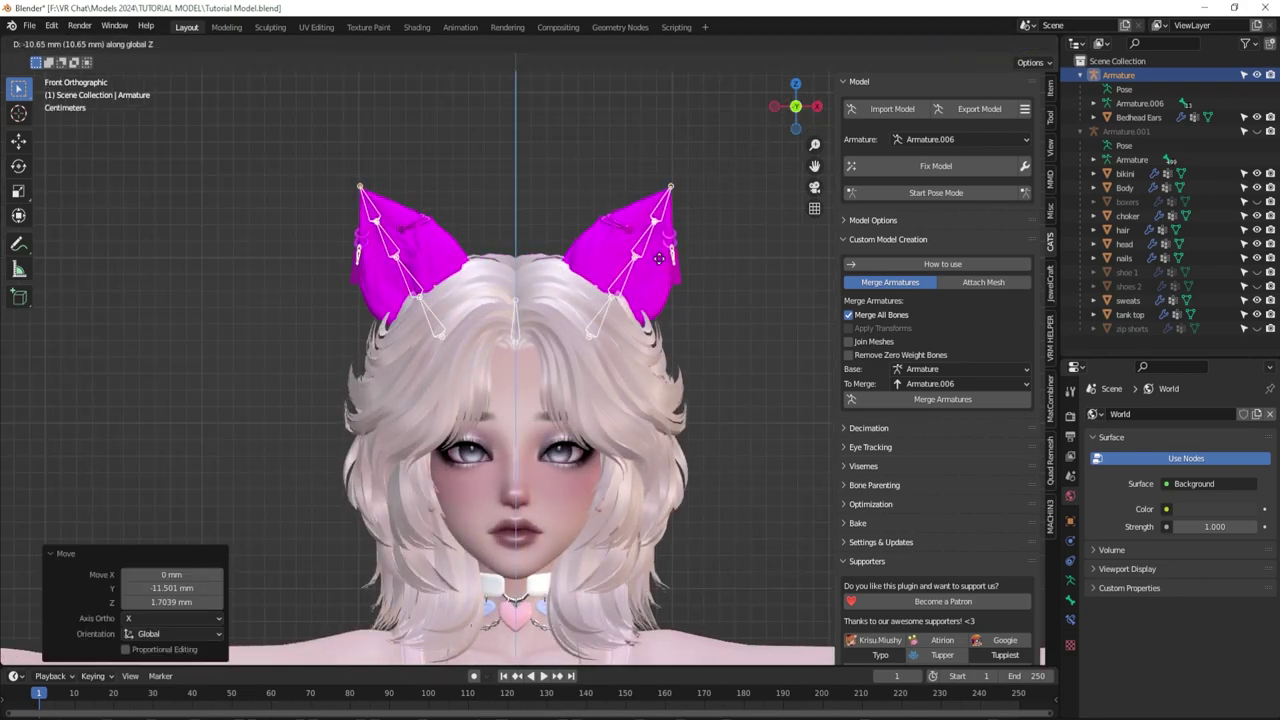
pyautogui.click(671, 248)
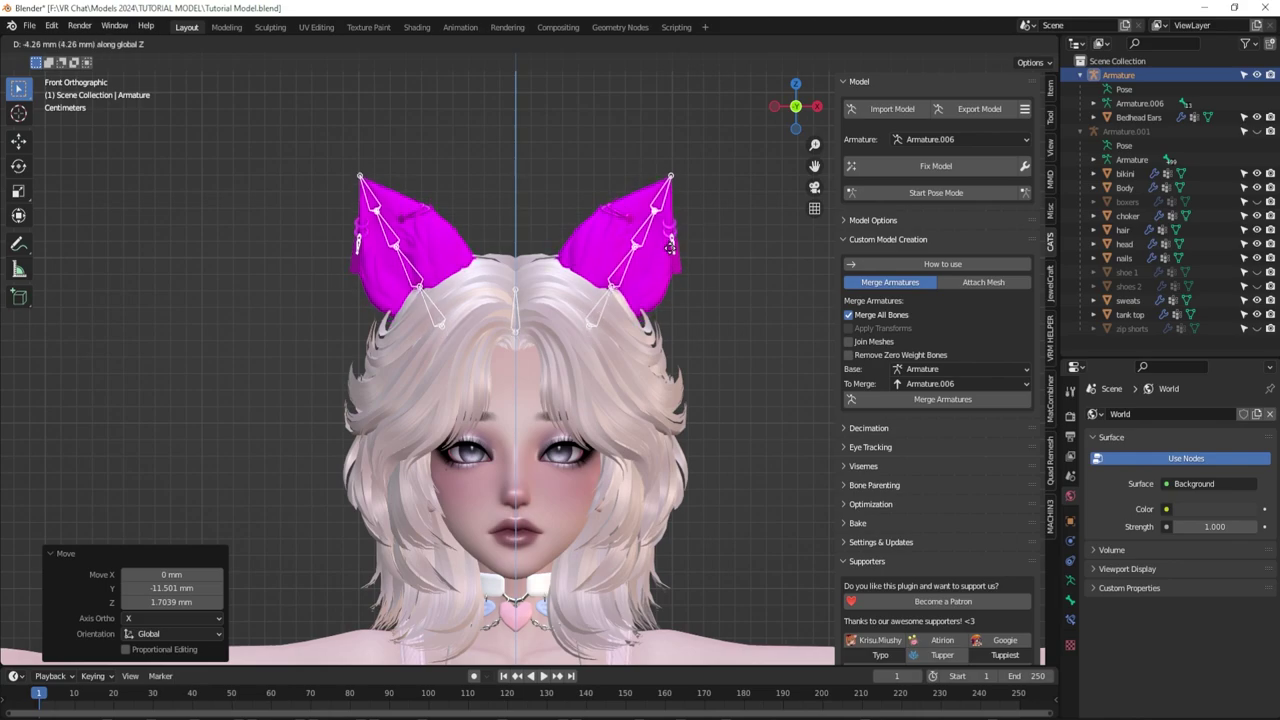
pyautogui.click(340, 255)
# Rename the Bedhead Ears mesh to ears.
pyautogui.doubleClick(1139, 117)
pyautogui.write('ed')
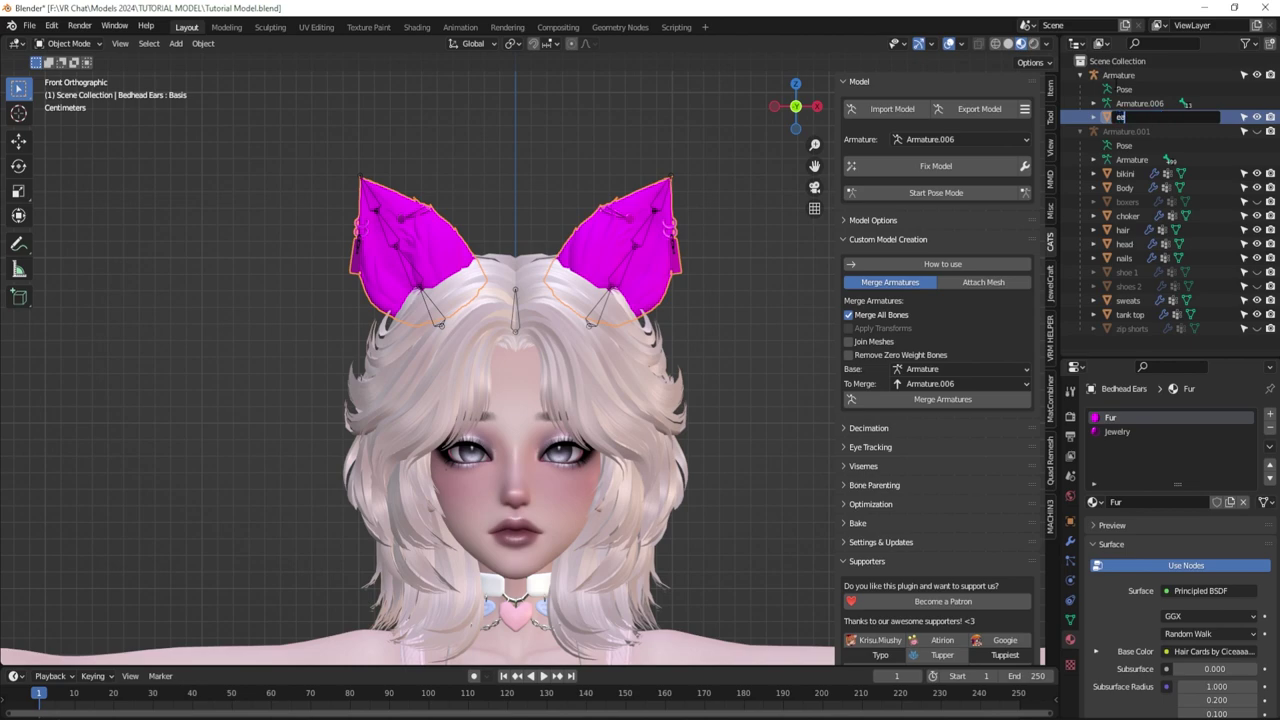
pyautogui.press('Return')
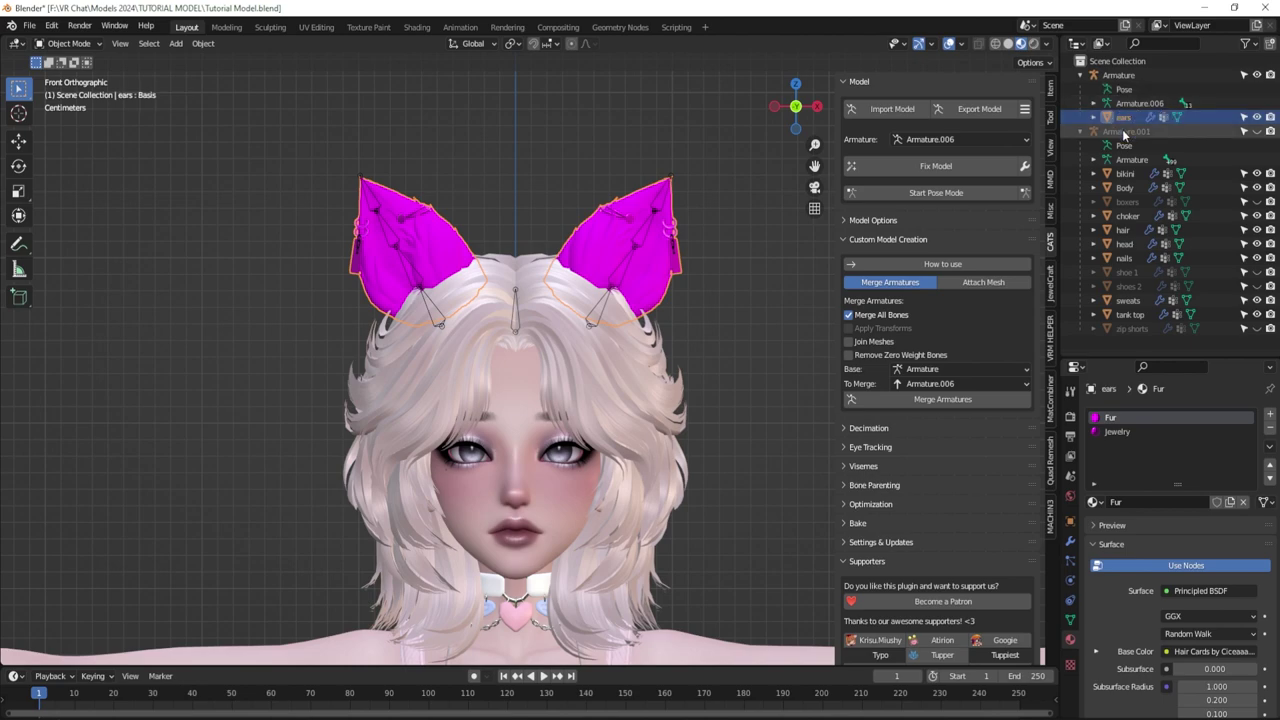
# Replace the Fur material on the ears mesh with the existing hair material.
pyautogui.scroll(2, 738, 318)
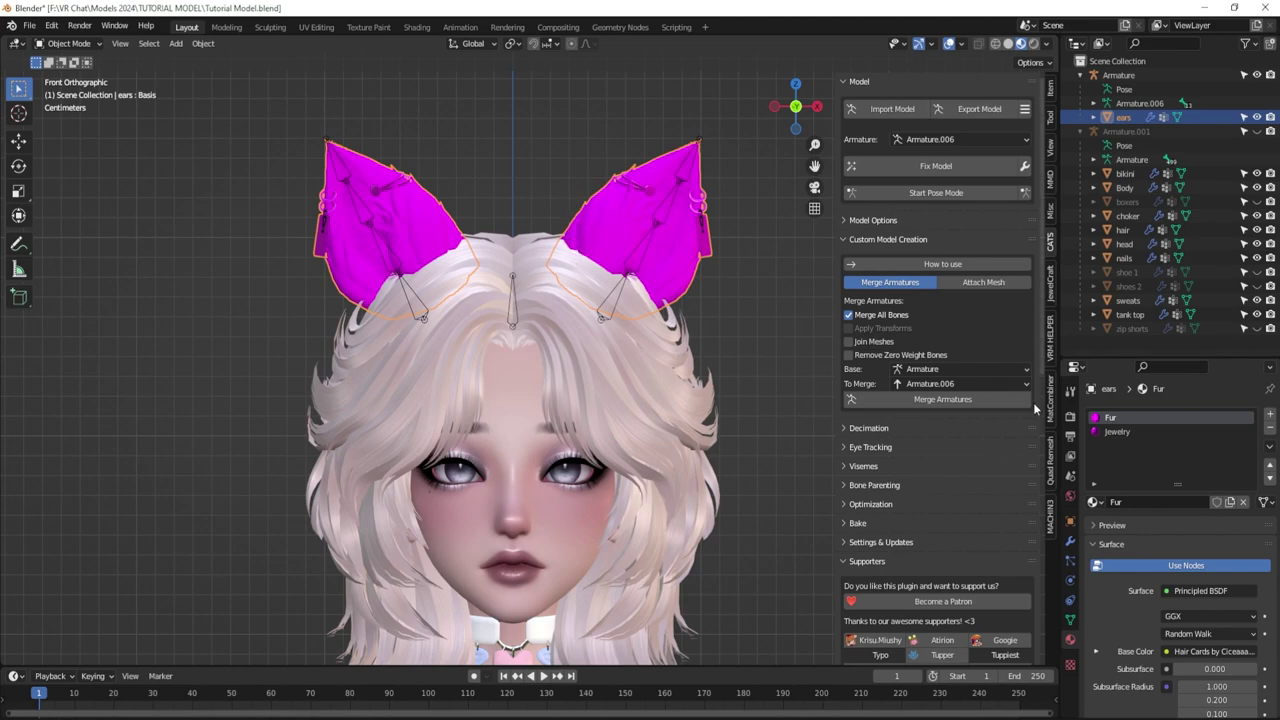
pyautogui.click(1094, 502)
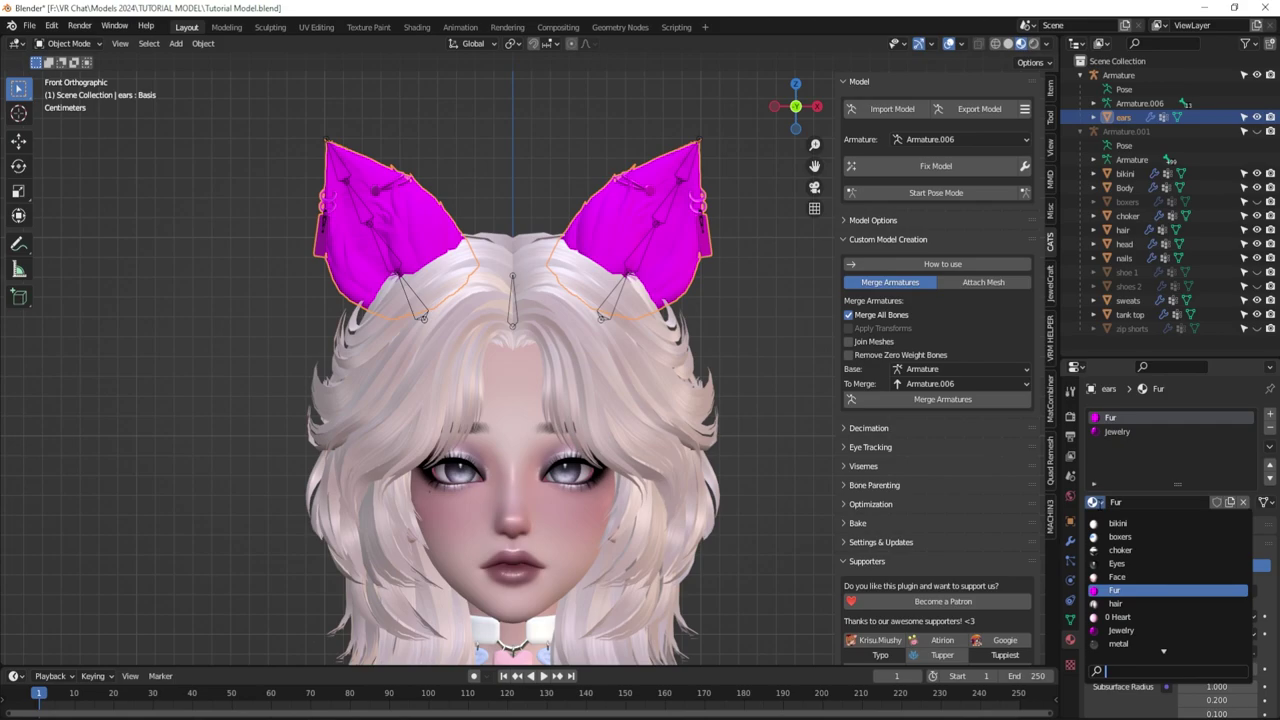
pyautogui.write('ha')
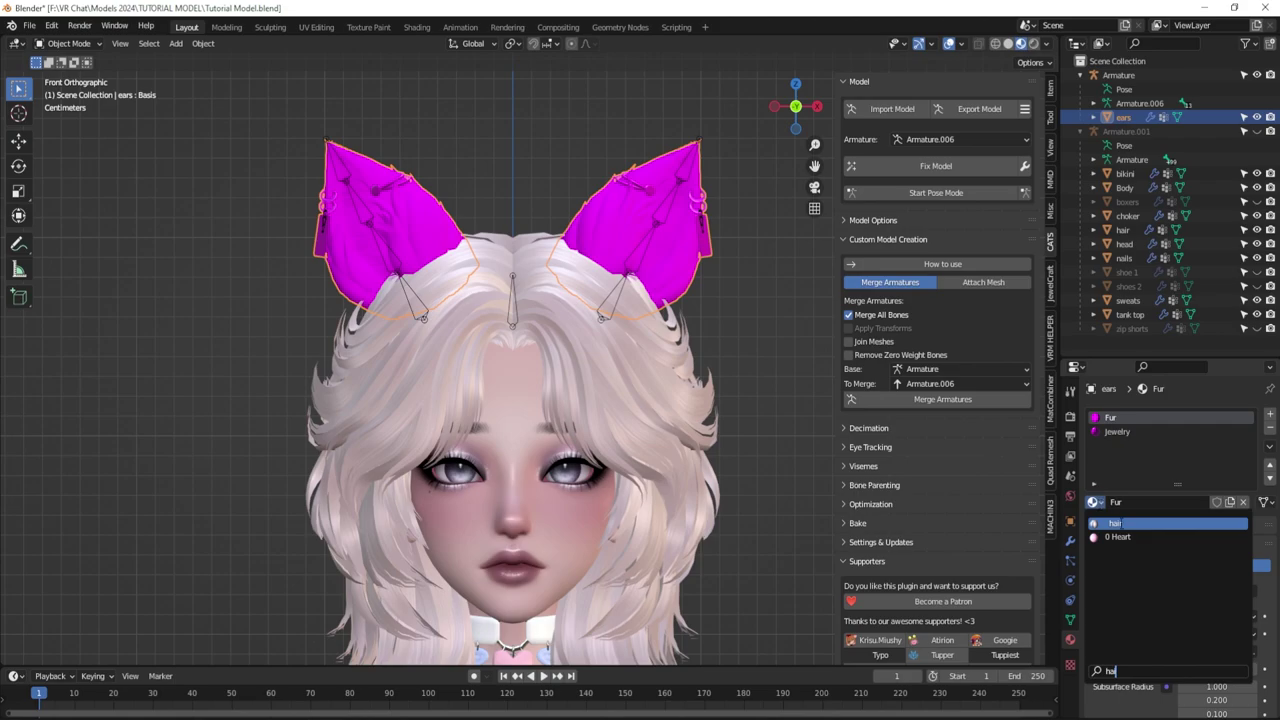
pyautogui.click(1118, 523)
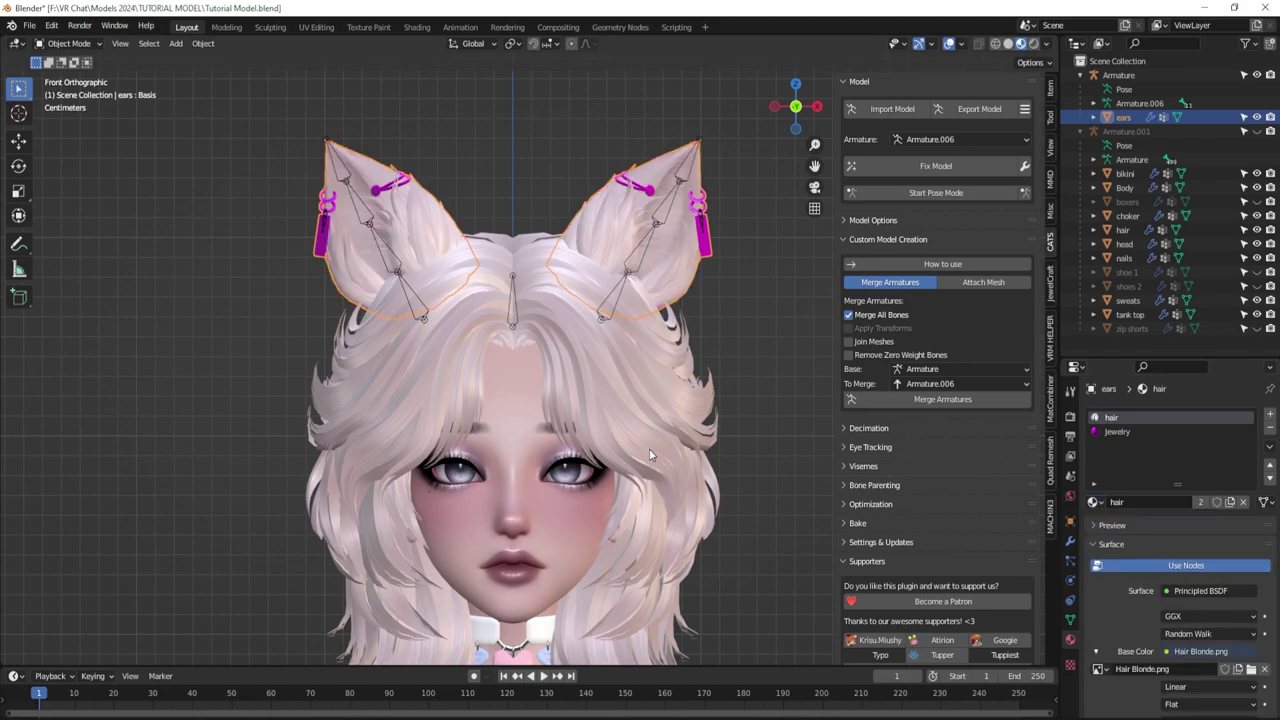
# Replace the Jewelry material on the ears mesh with the existing metal material.
pyautogui.scroll(-3, 1186, 610)
pyautogui.scroll(3, 1186, 610)
pyautogui.click(1117, 435)
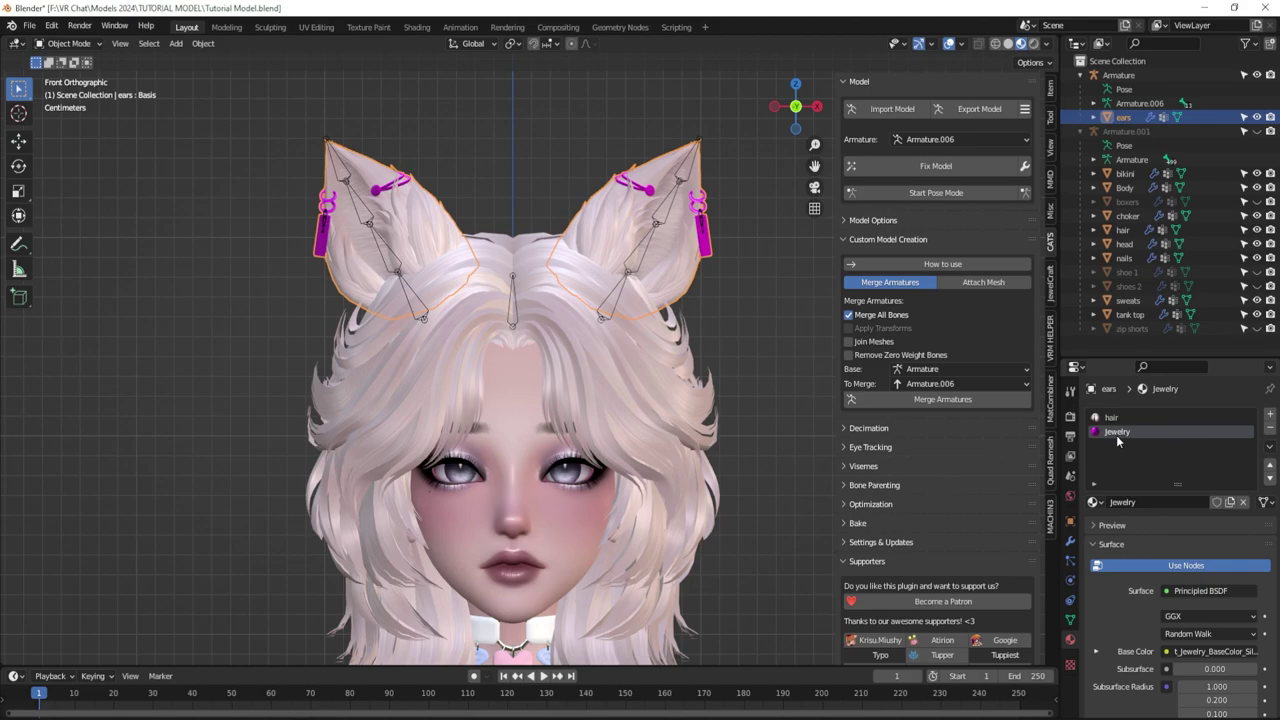
pyautogui.click(1093, 502)
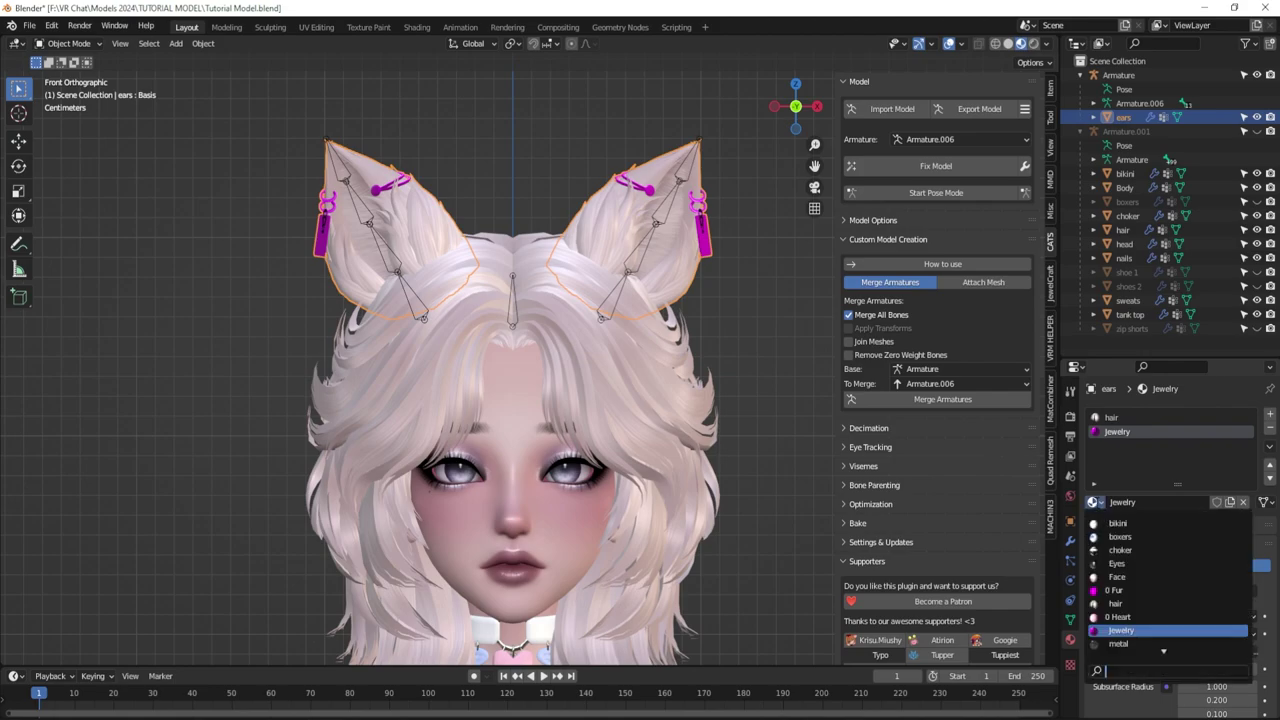
pyautogui.write('met')
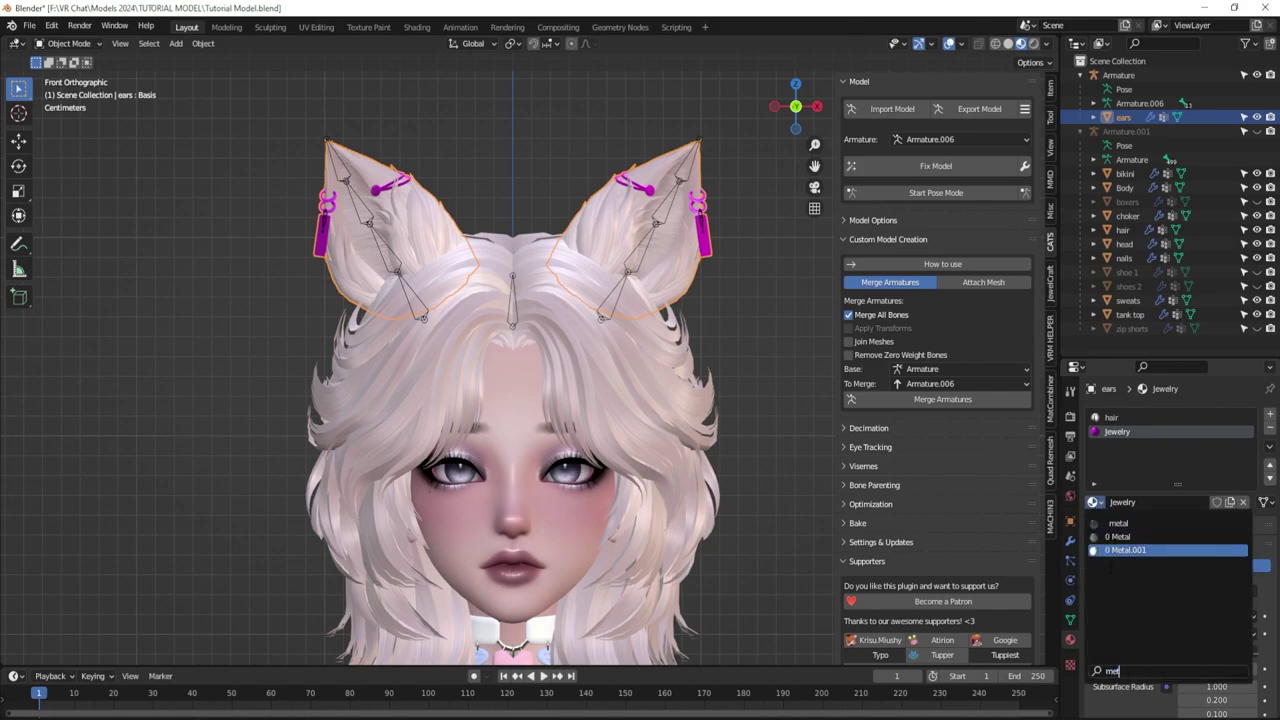
pyautogui.click(1118, 523)
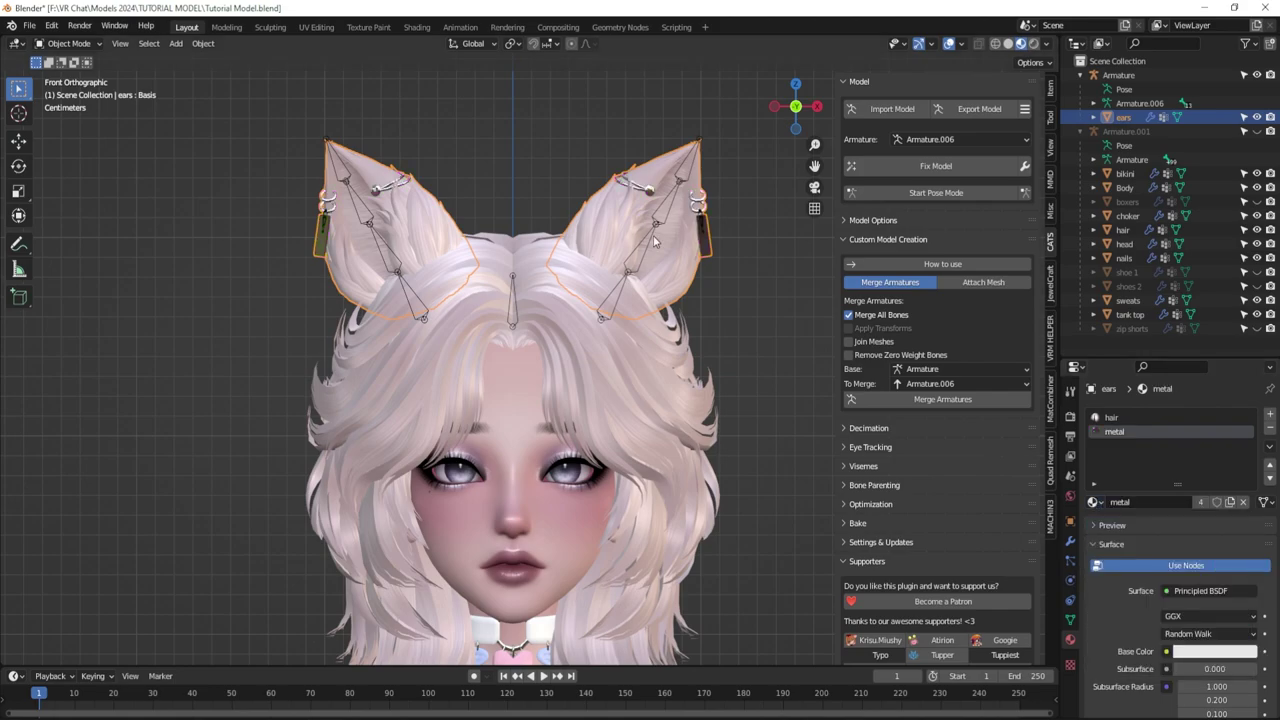
# Deselect the ears and merge Armature.006 into the avatar's base armature with Merge All Bones enabled.
pyautogui.scroll(-1, 619, 464)
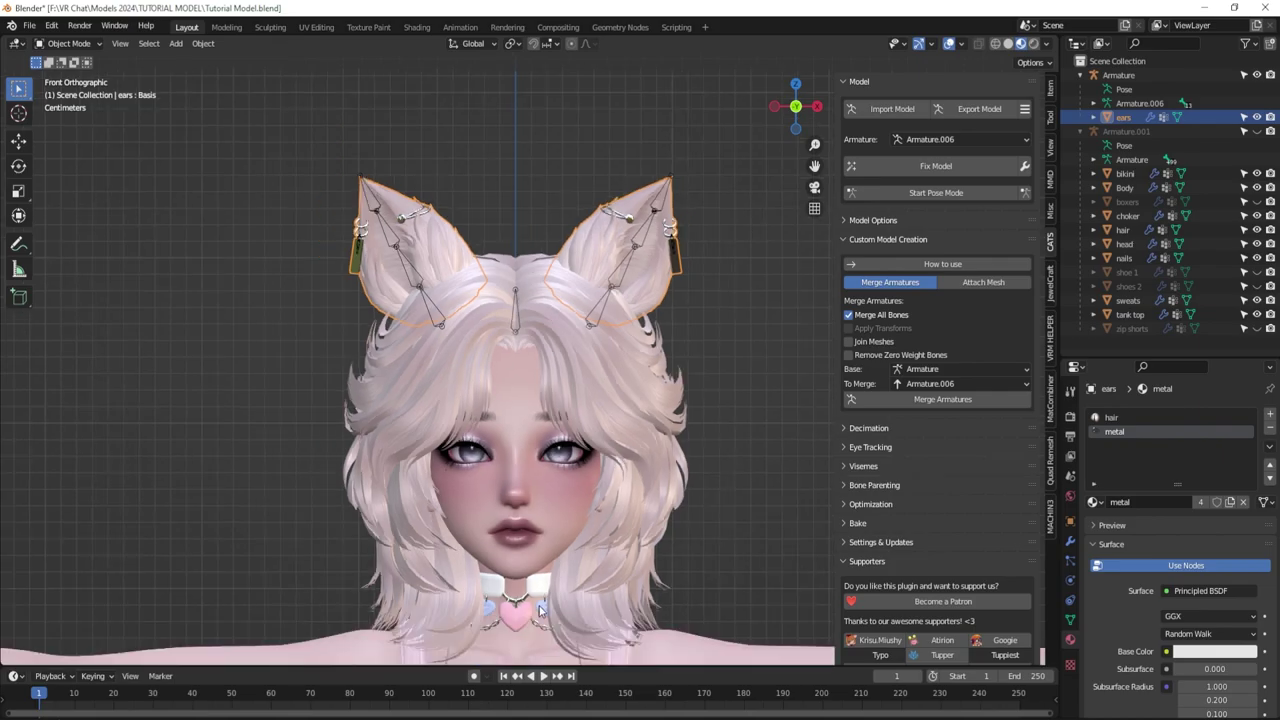
pyautogui.scroll(-2, 660, 510)
pyautogui.scroll(4, 667, 486)
pyautogui.moveTo(754, 371); pyautogui.dragTo(690, 355, button='middle')
pyautogui.click(730, 320)
pyautogui.scroll(-4, 630, 364)
pyautogui.scroll(3, 690, 355)
pyautogui.scroll(-3, 743, 347)
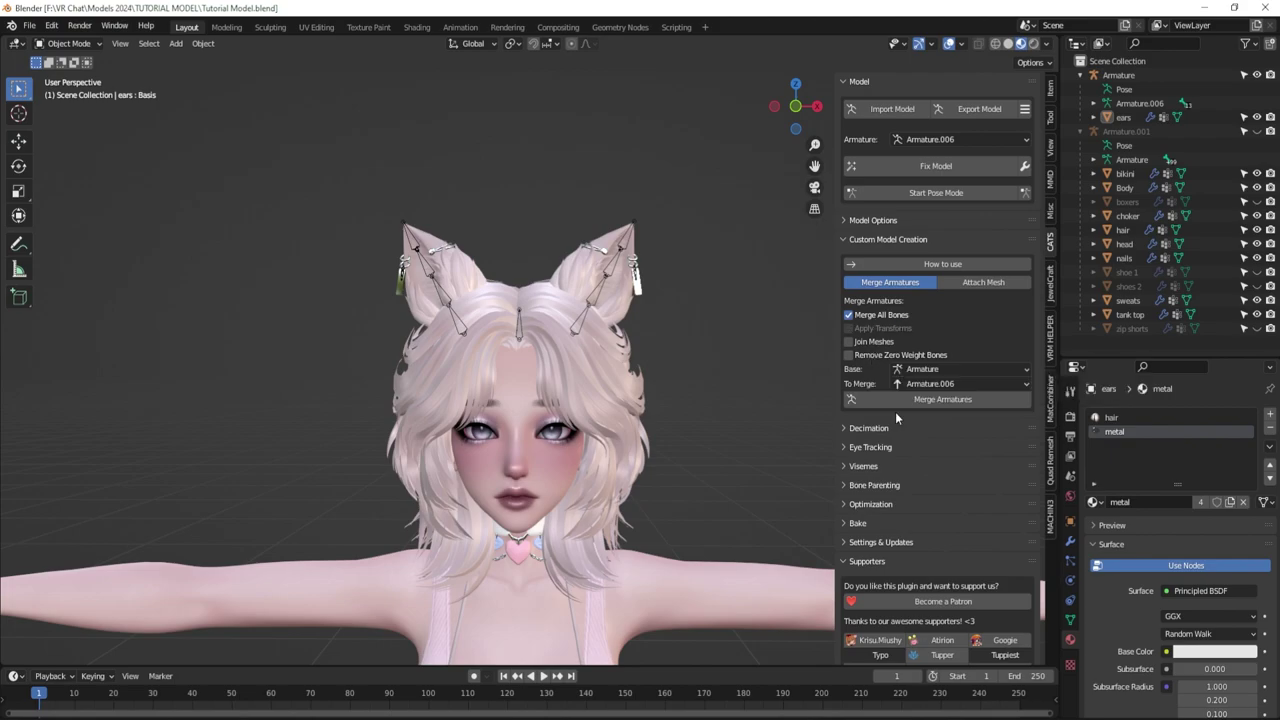
pyautogui.click(927, 400)
pyautogui.moveTo(700, 350); pyautogui.dragTo(630, 341, button='middle')
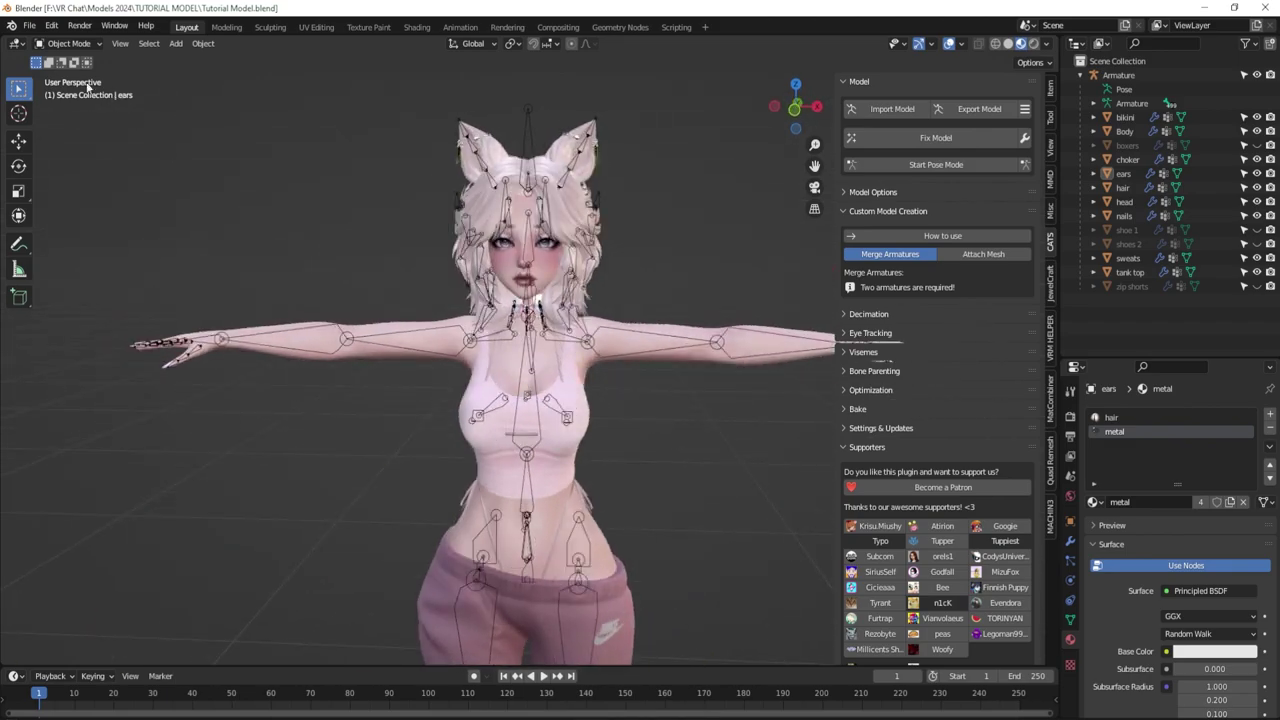
# Import the Fluf Tail by Winks FBX model into the scene and view it from the avatar's side.
pyautogui.click(29, 25)
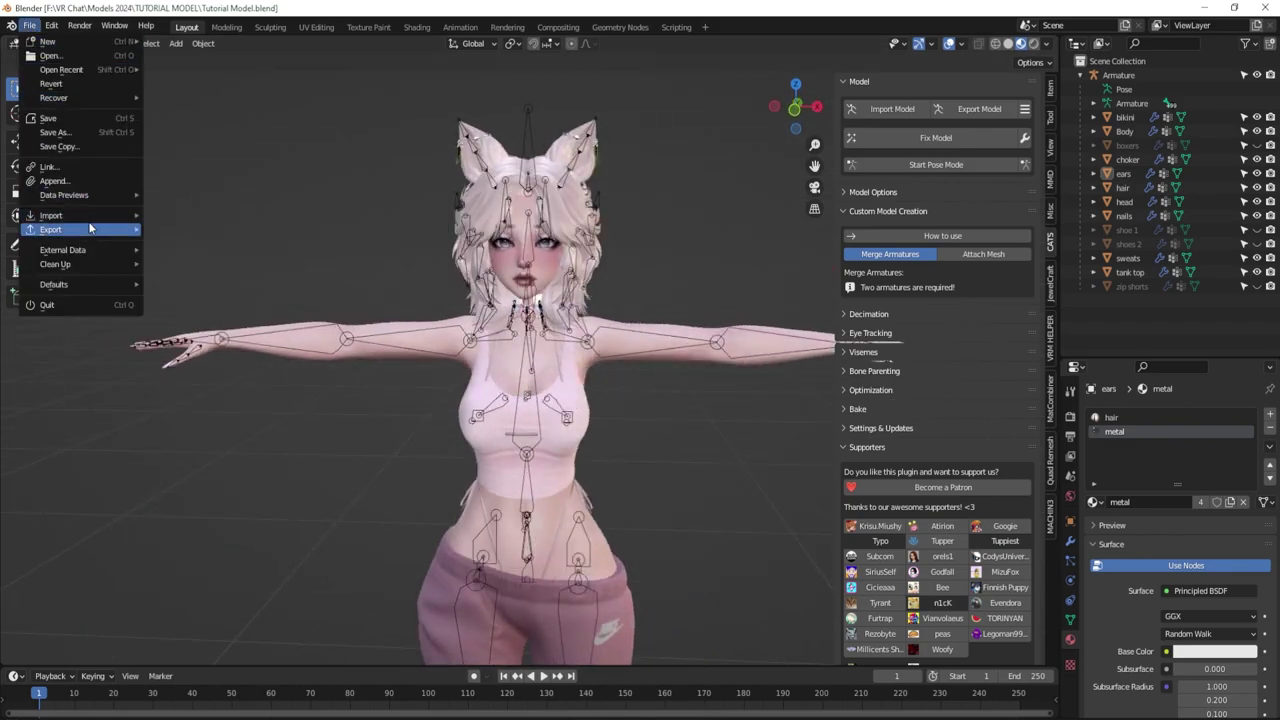
pyautogui.moveTo(90, 218)
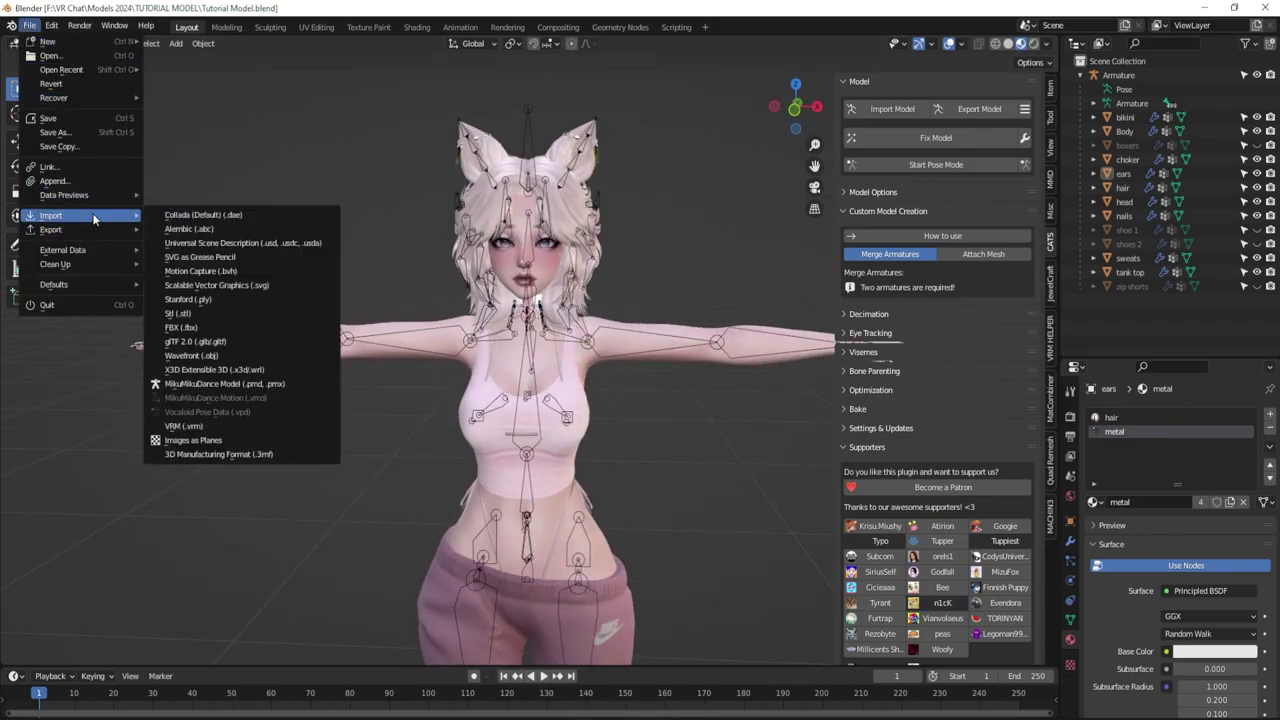
pyautogui.click(205, 329)
pyautogui.scroll(-4, 628, 347)
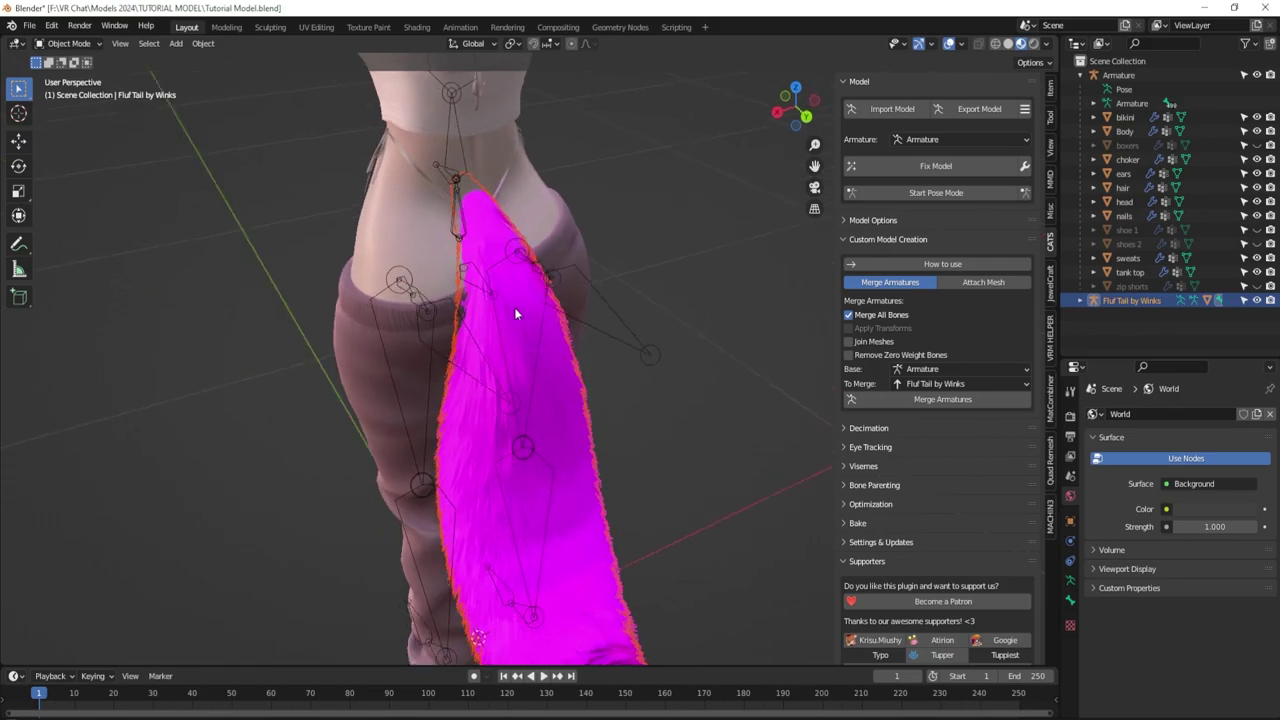
pyautogui.moveTo(514, 307); pyautogui.dragTo(559, 263, button='middle')
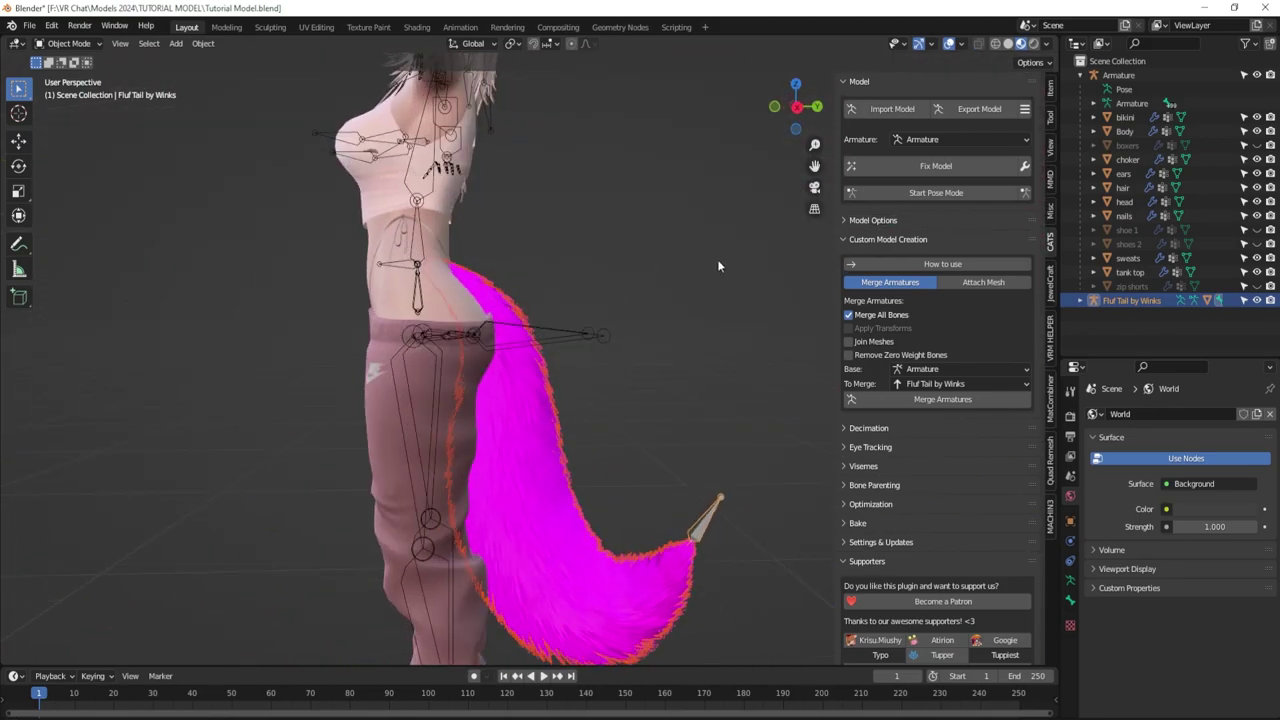
# Choose Fluf Tail by Winks as the CATS armature and run Fix Model on it.
pyautogui.click(945, 141)
pyautogui.click(936, 176)
pyautogui.click(938, 169)
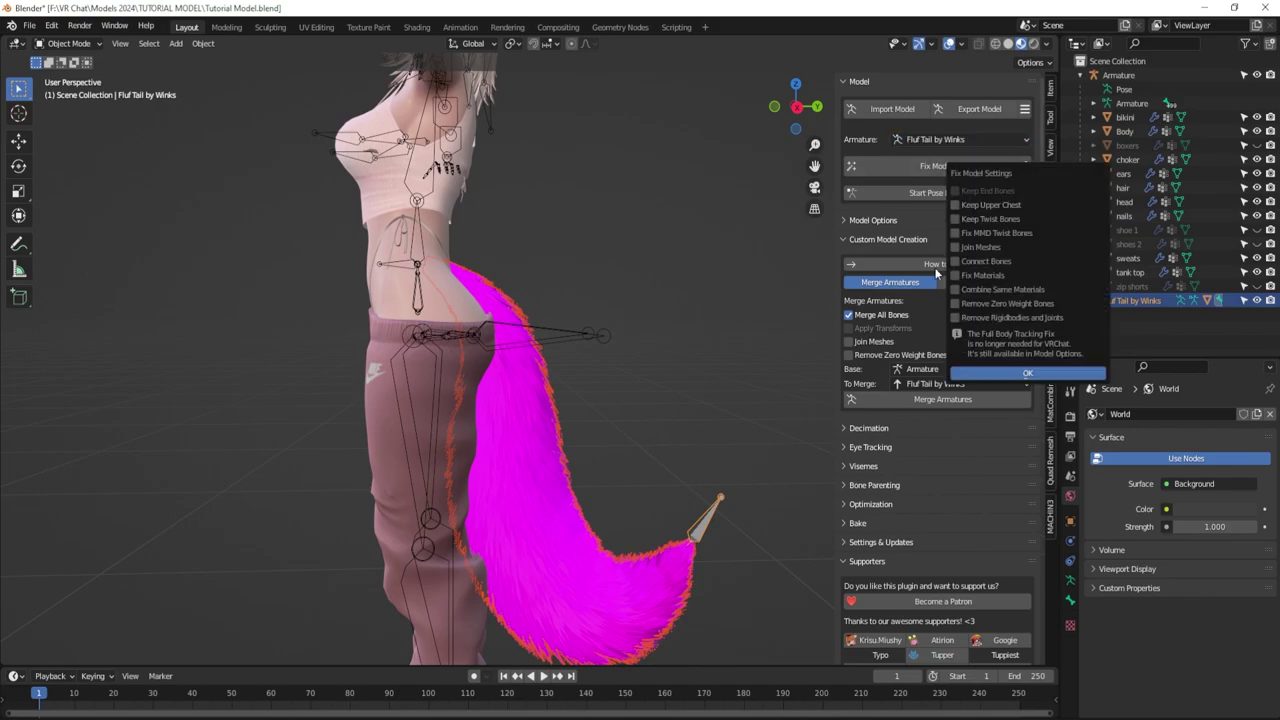
pyautogui.click(937, 166)
pyautogui.click(919, 313)
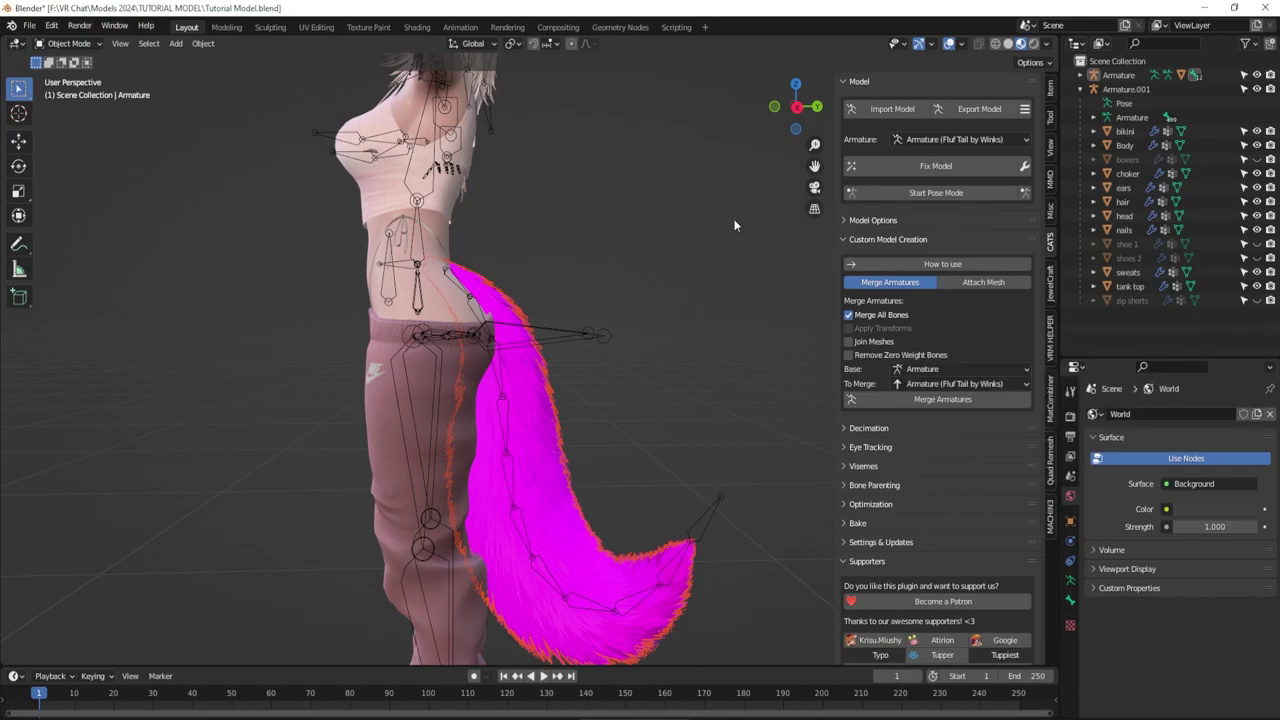
# Expand the tail's armature in the Outliner and rename its Tail mesh to tail.
pyautogui.click(1121, 119)
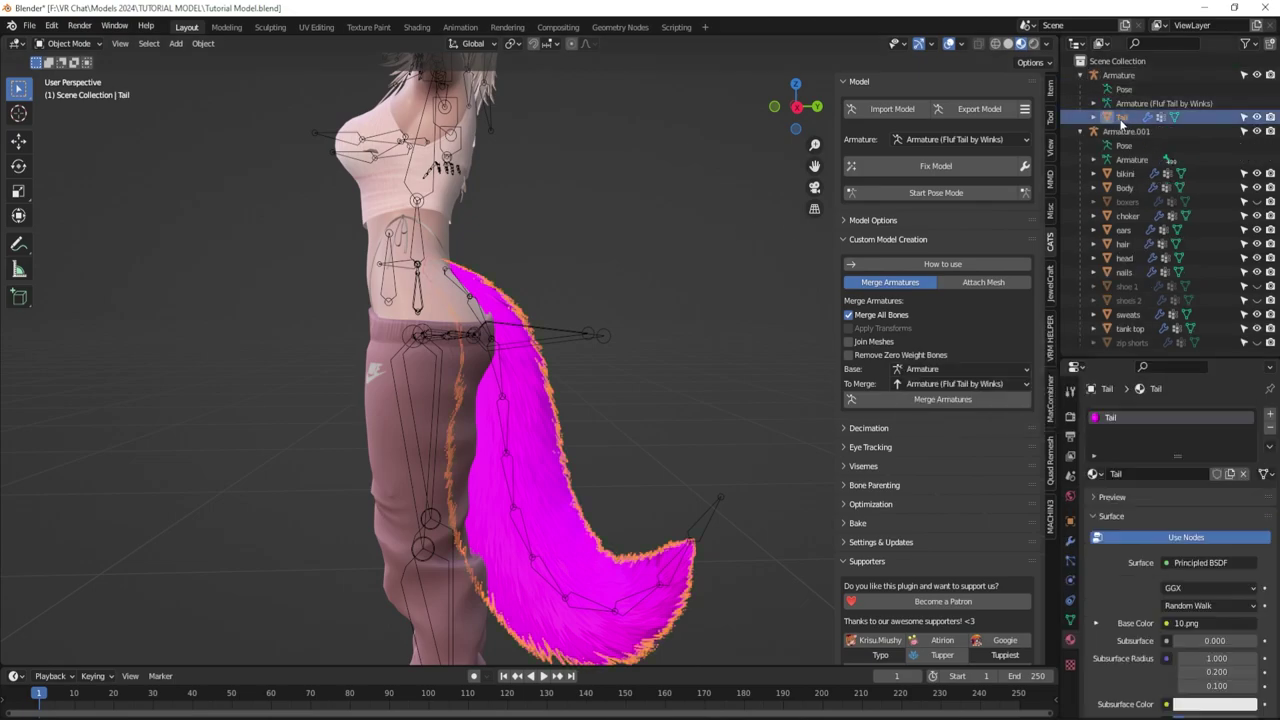
pyautogui.doubleClick(1122, 117)
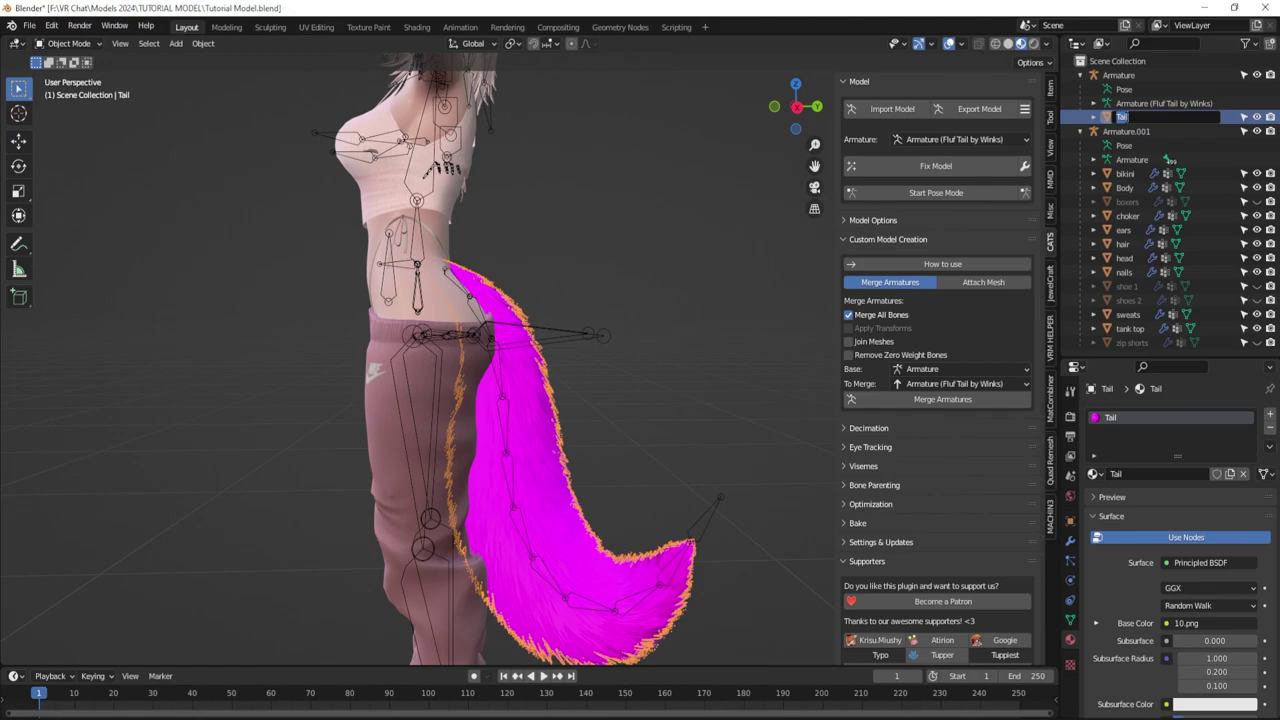
pyautogui.write('tail')
pyautogui.press('Return')
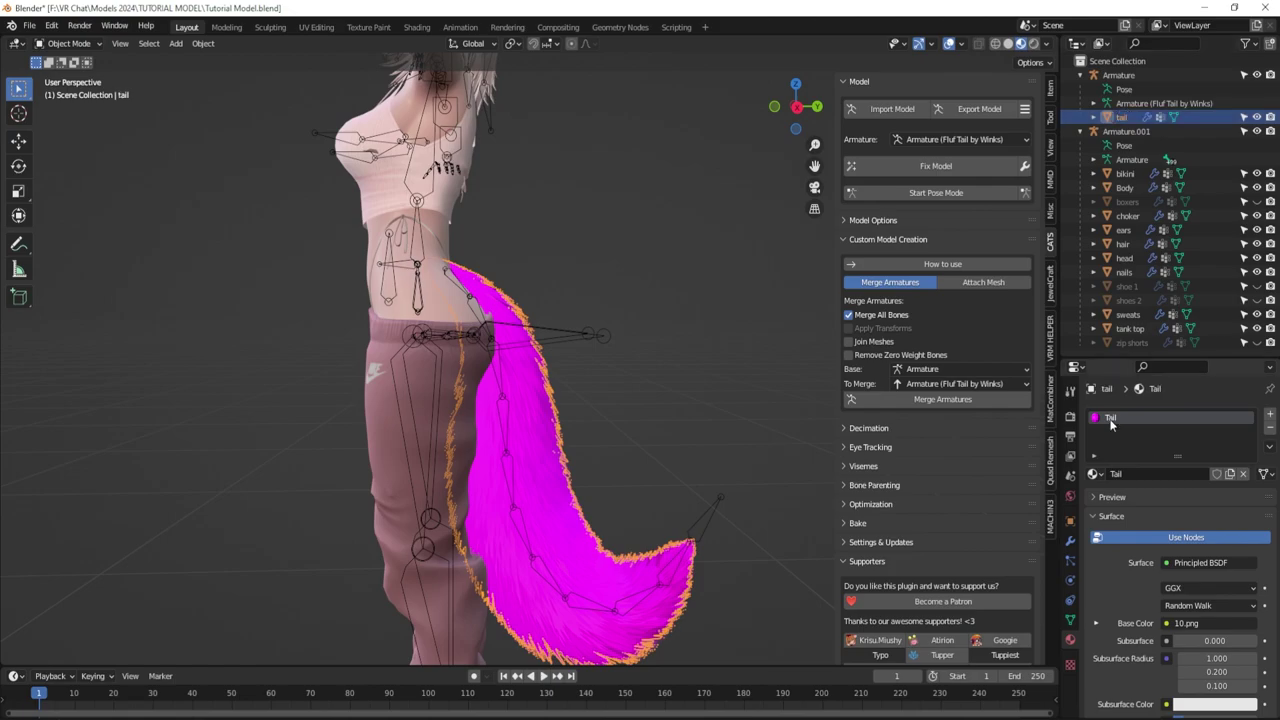
# Assign the existing hair material to the tail mesh in place of its Tail material.
pyautogui.click(1096, 474)
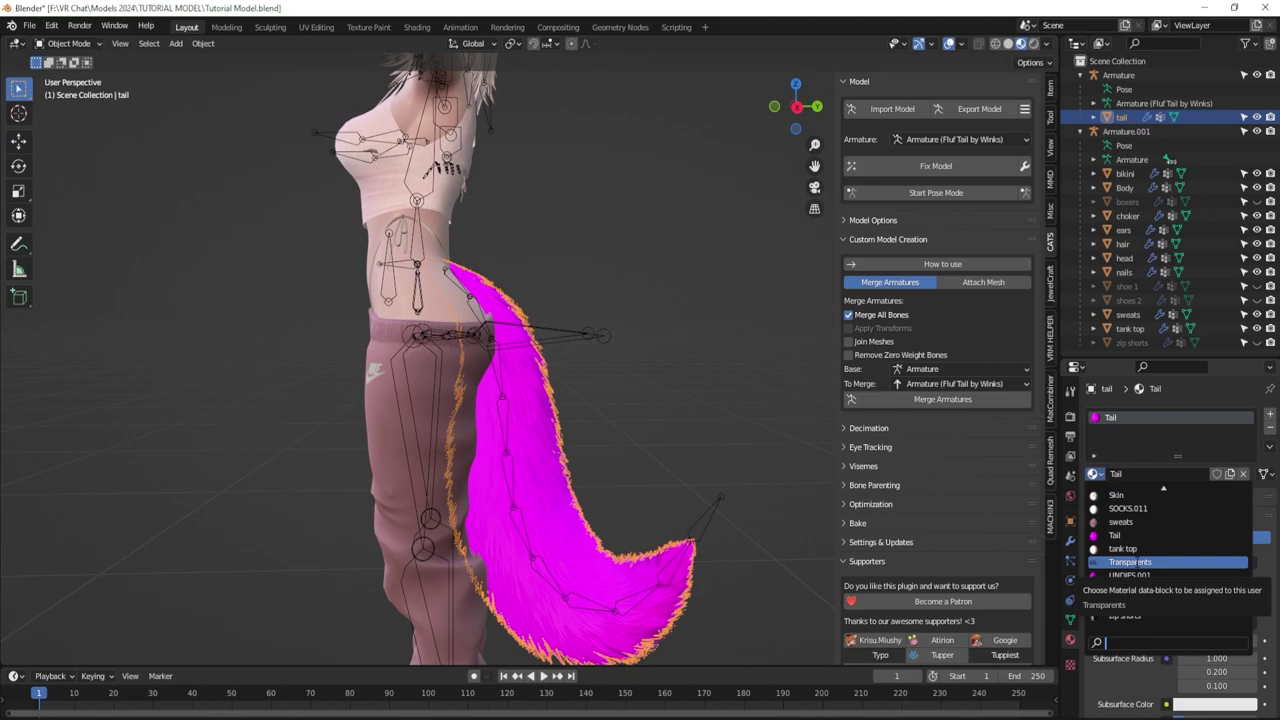
pyautogui.write('hair')
pyautogui.press('Return')
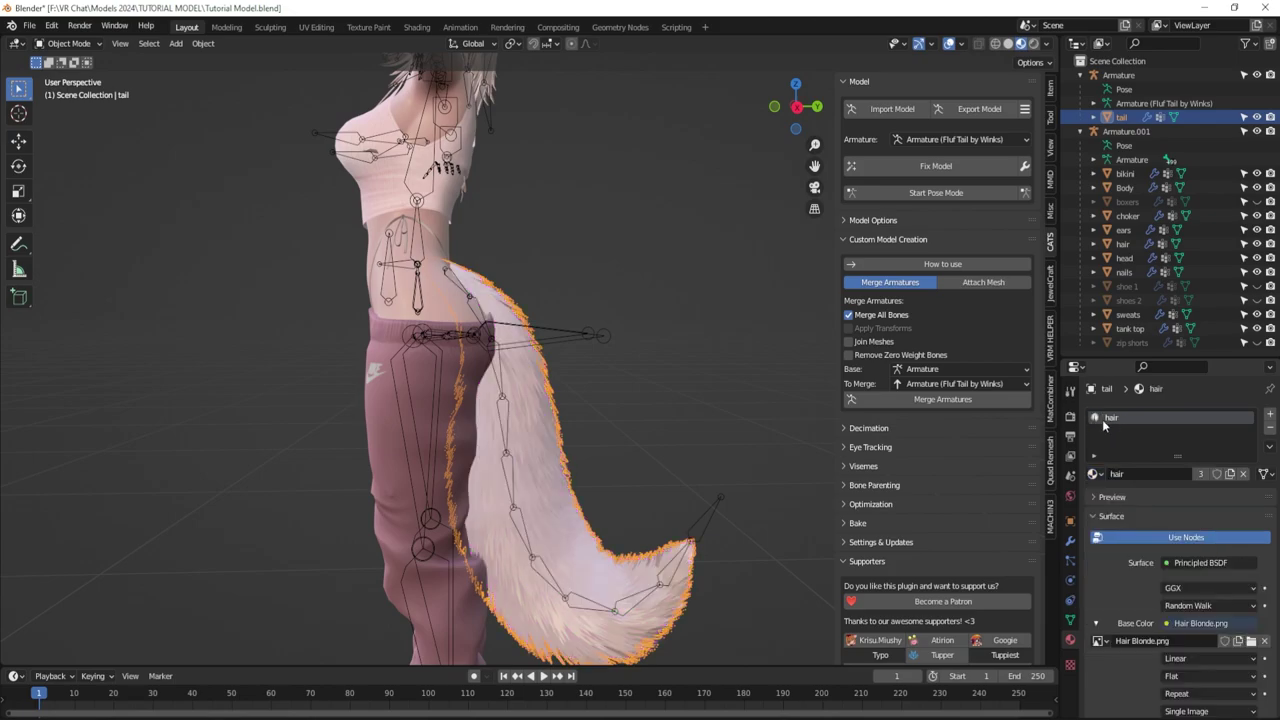
pyautogui.scroll(-4, 553, 368)
pyautogui.moveTo(541, 306); pyautogui.dragTo(560, 268, button='middle')
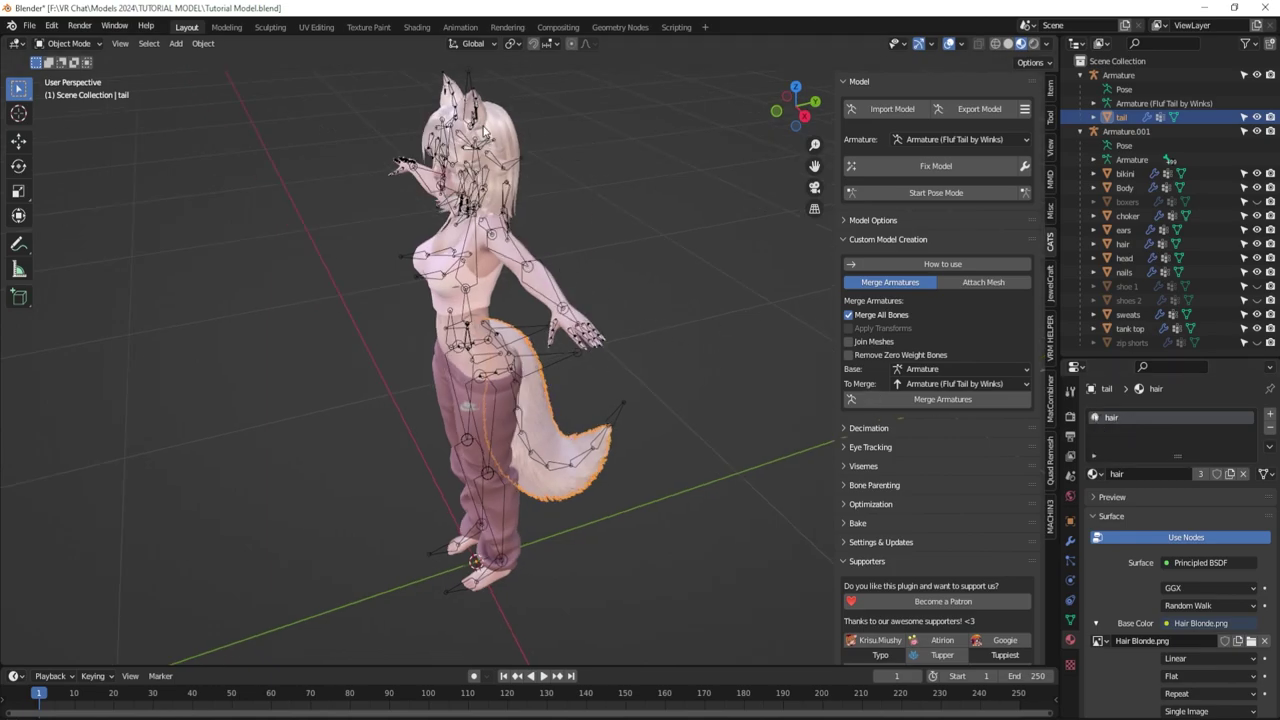
pyautogui.moveTo(560, 313); pyautogui.dragTo(721, 333, button='middle')
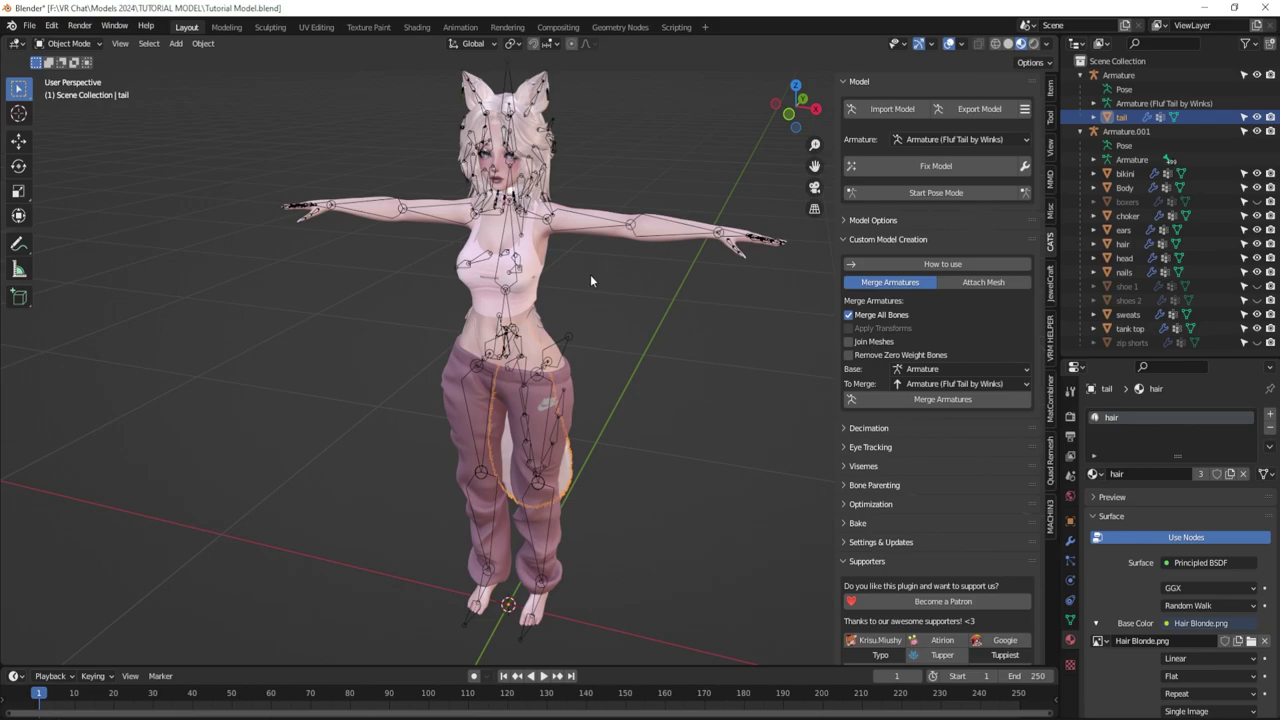
pyautogui.moveTo(591, 274); pyautogui.dragTo(550, 274, button='middle')
# Merge the Fluf Tail by Winks armature into the avatar's base Armature with Merge All Bones enabled.
pyautogui.scroll(8, 535, 274)
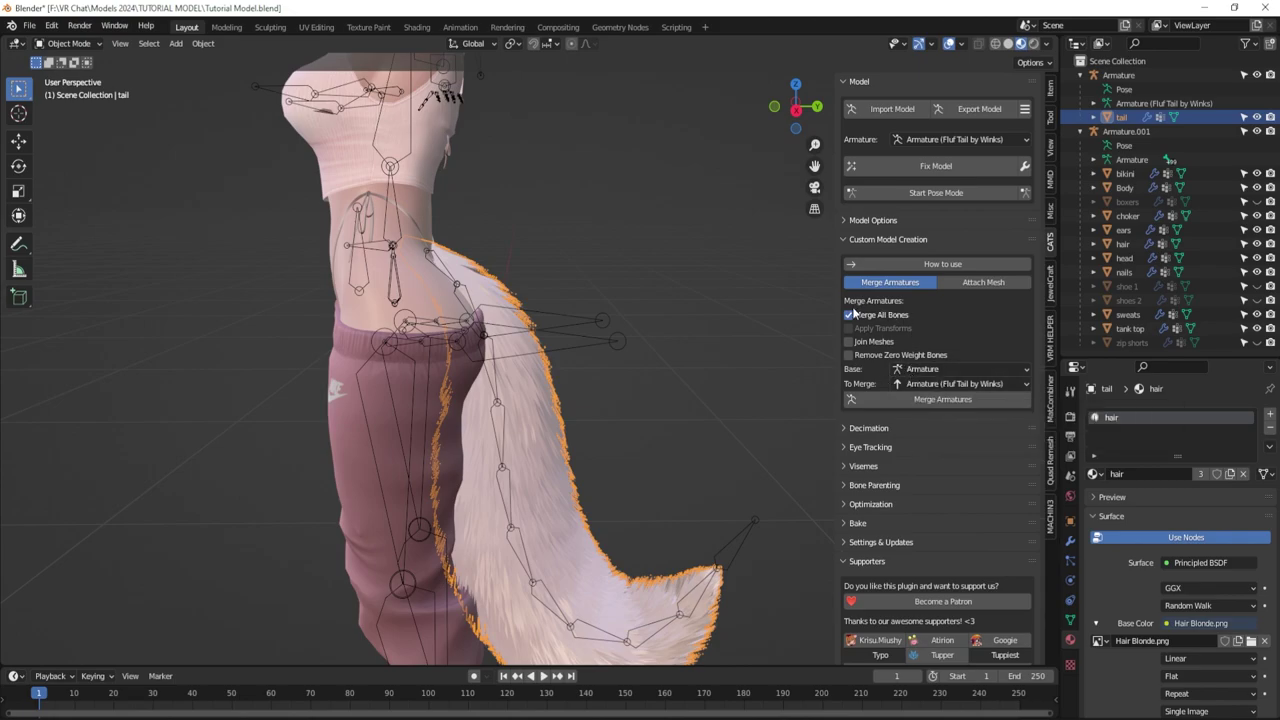
pyautogui.click(948, 397)
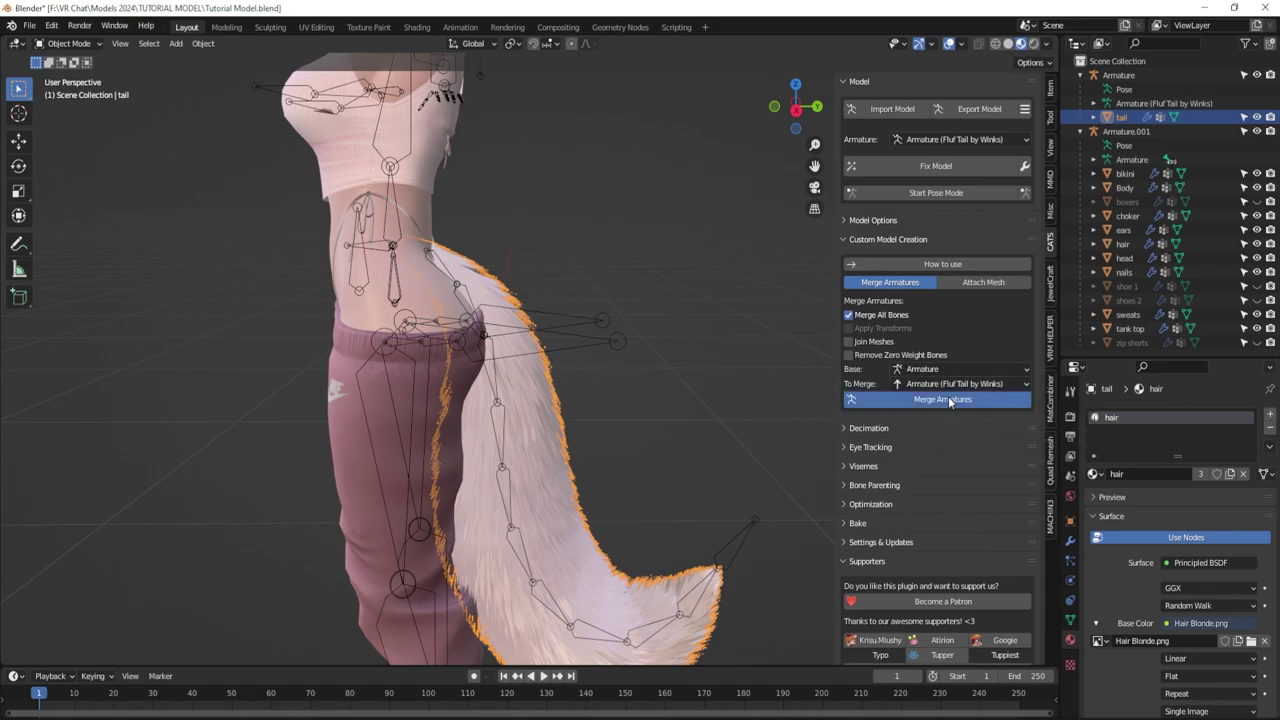
# Test the tail's movement in pose mode by rotating the Tail_Root bone about 20.9° around X, and leave pose mode.
pyautogui.click(923, 166)
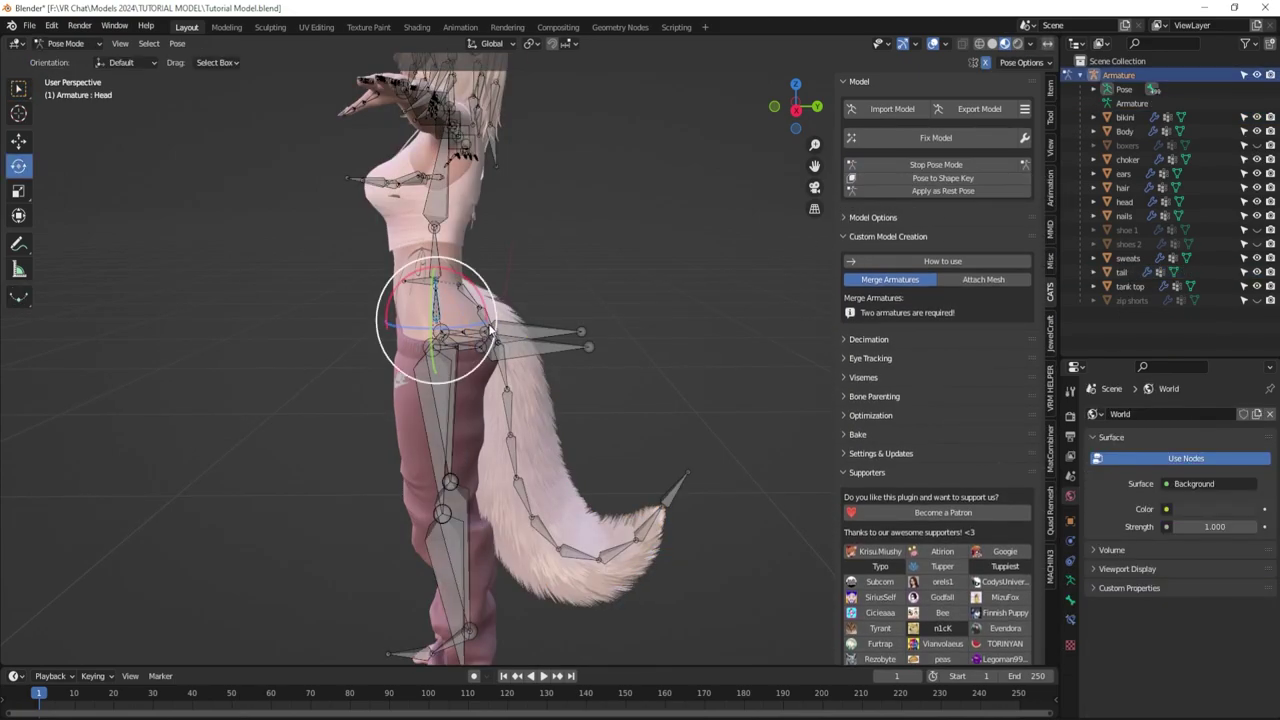
pyautogui.moveTo(506, 270)
pyautogui.mouseDown()
pyautogui.moveTo(512, 208)
pyautogui.moveTo(490, 206)
pyautogui.moveTo(515, 245)
pyautogui.moveTo(499, 278)
pyautogui.moveTo(486, 256)
pyautogui.mouseUp()
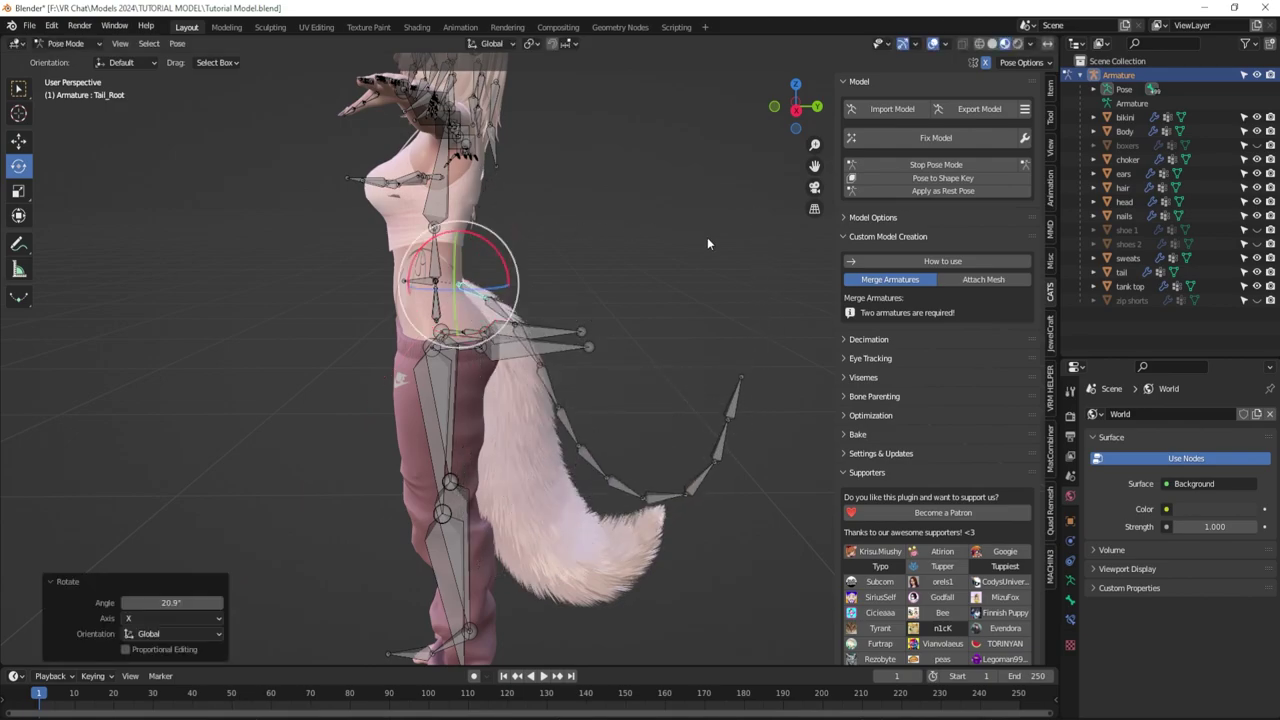
pyautogui.click(938, 166)
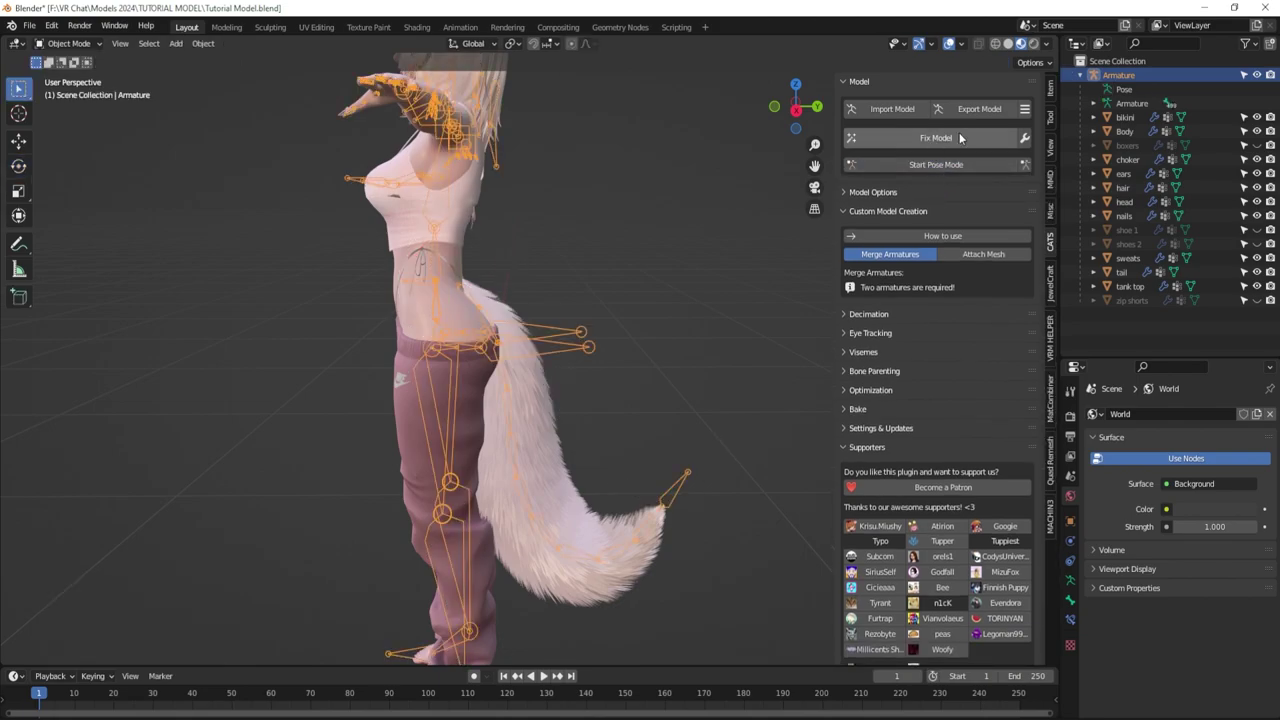
# Run Fix Model on the merged armature and retest the tail in pose mode, rotating Tail_Root about 29.7° and Tail_003 about 31.2°.
pyautogui.click(946, 141)
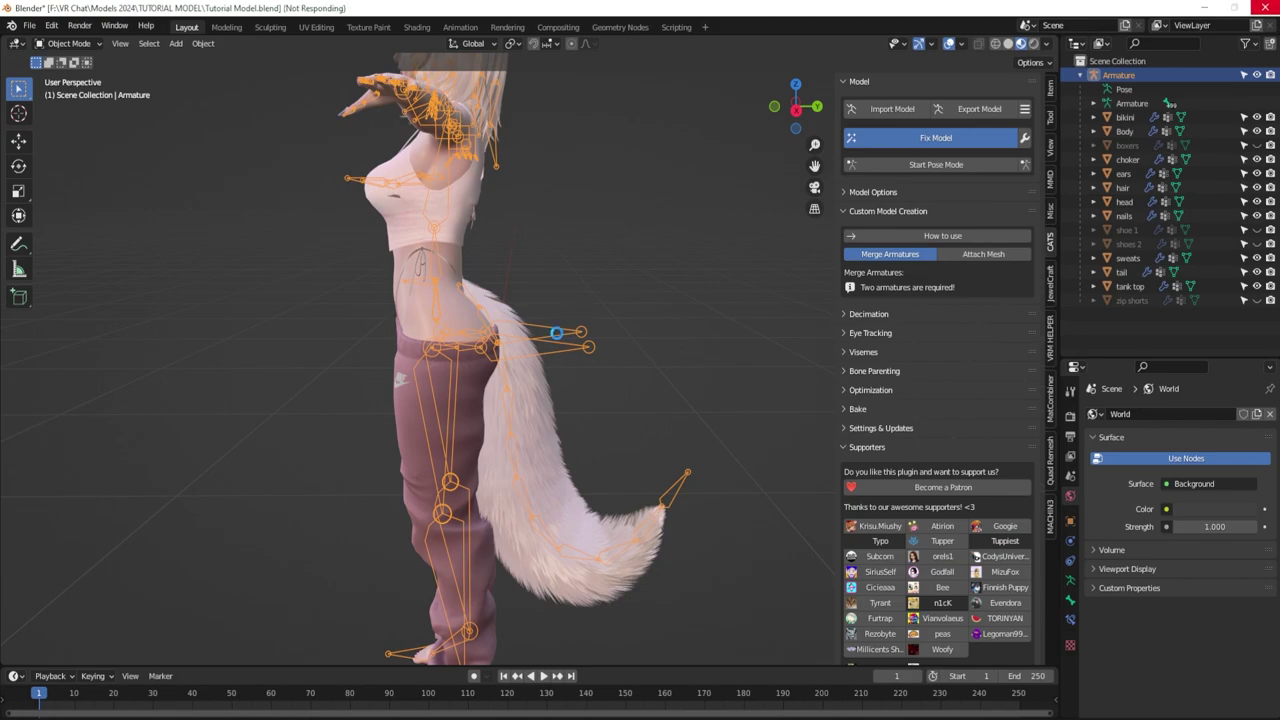
pyautogui.click(934, 165)
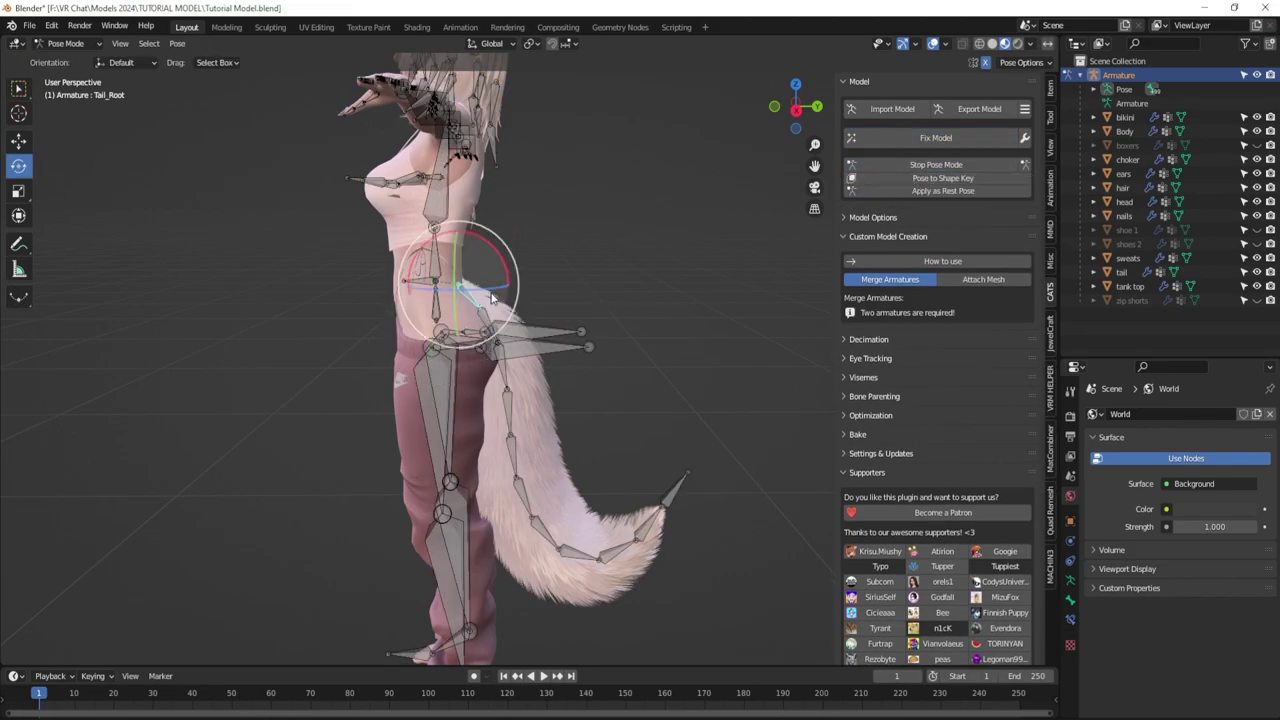
pyautogui.moveTo(488, 284)
pyautogui.mouseDown()
pyautogui.moveTo(527, 235)
pyautogui.moveTo(500, 270)
pyautogui.mouseUp()
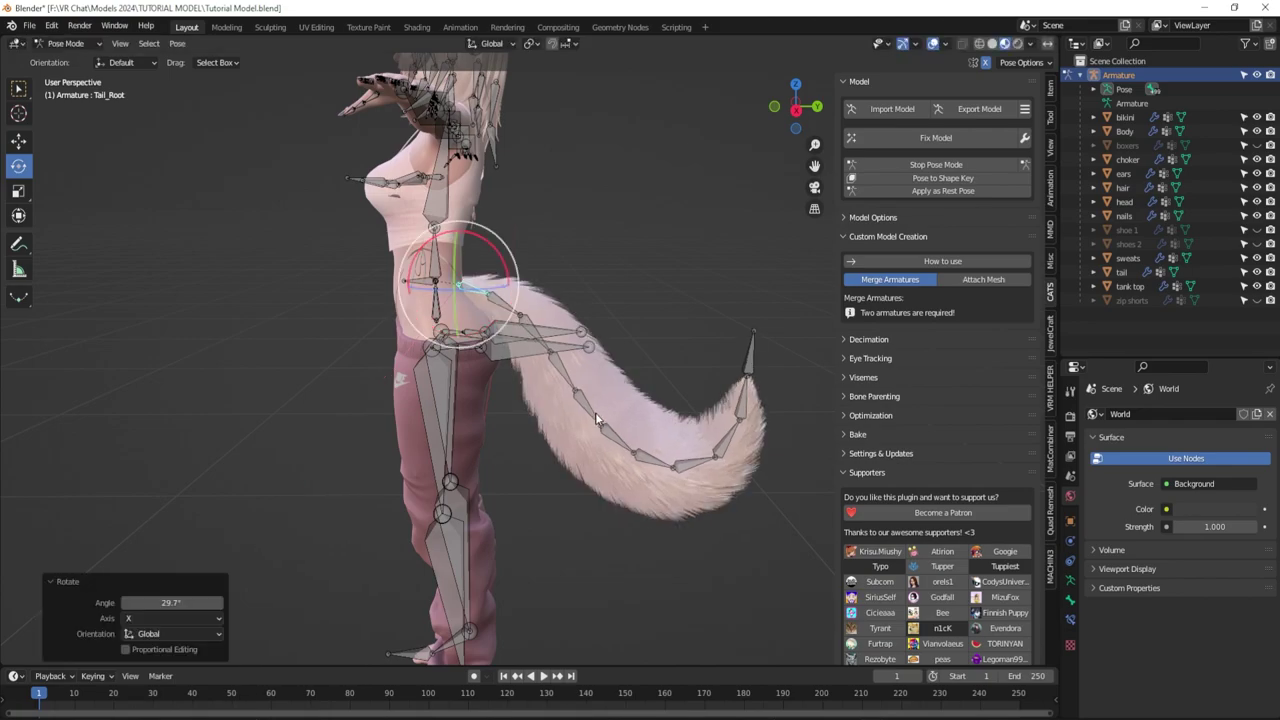
pyautogui.click(597, 420)
pyautogui.moveTo(624, 384); pyautogui.dragTo(622, 414)
# Test the ear bones by rotating Ear_L_001 about -18.5° around Y and swinging the Tag_L earring bone, and leave pose mode.
pyautogui.scroll(-3, 532, 211)
pyautogui.moveTo(532, 211); pyautogui.dragTo(640, 290, button='middle')
pyautogui.scroll(2, 640, 290)
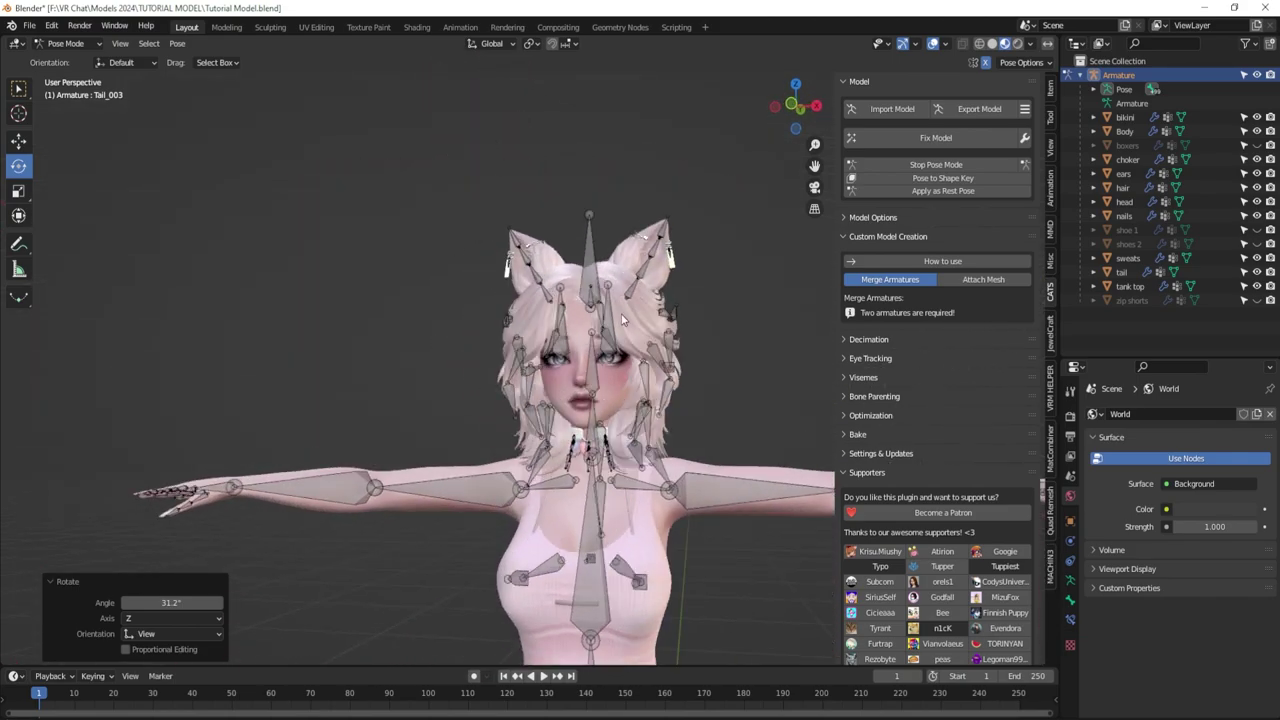
pyautogui.click(649, 275)
pyautogui.moveTo(682, 248); pyautogui.dragTo(670, 232)
pyautogui.scroll(2, 670, 232)
pyautogui.scroll(6, 670, 232)
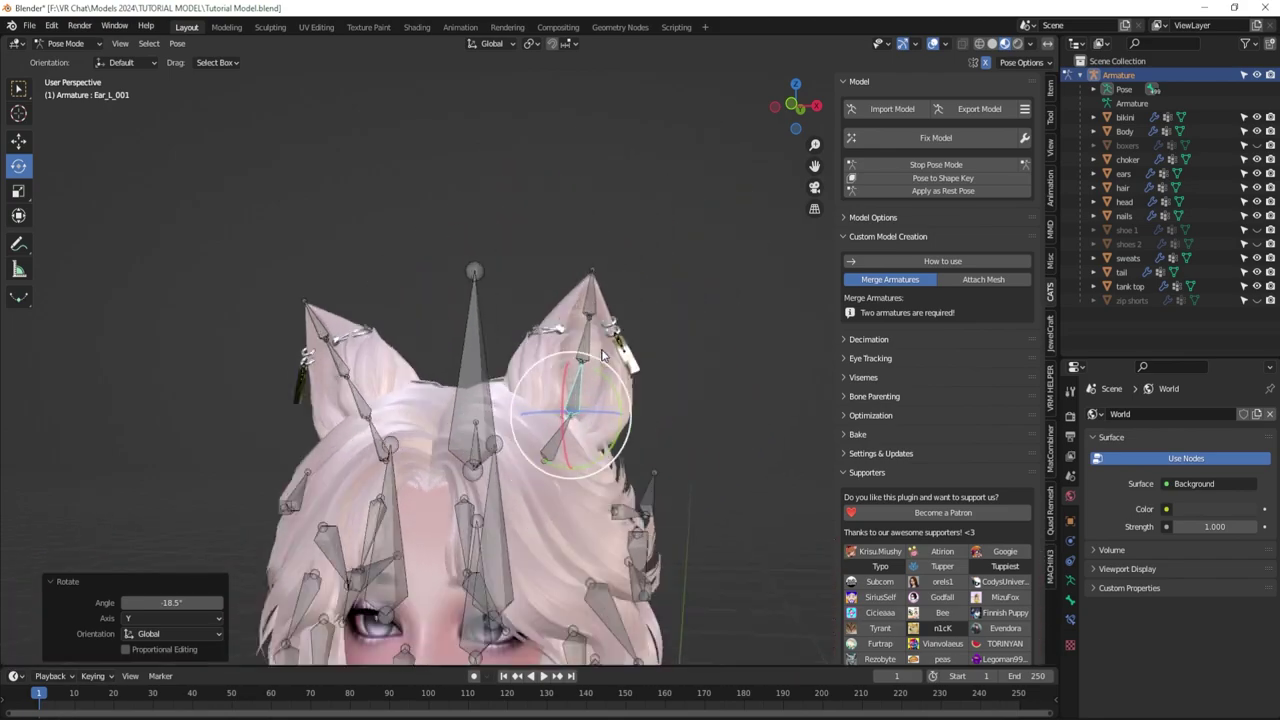
pyautogui.click(707, 314)
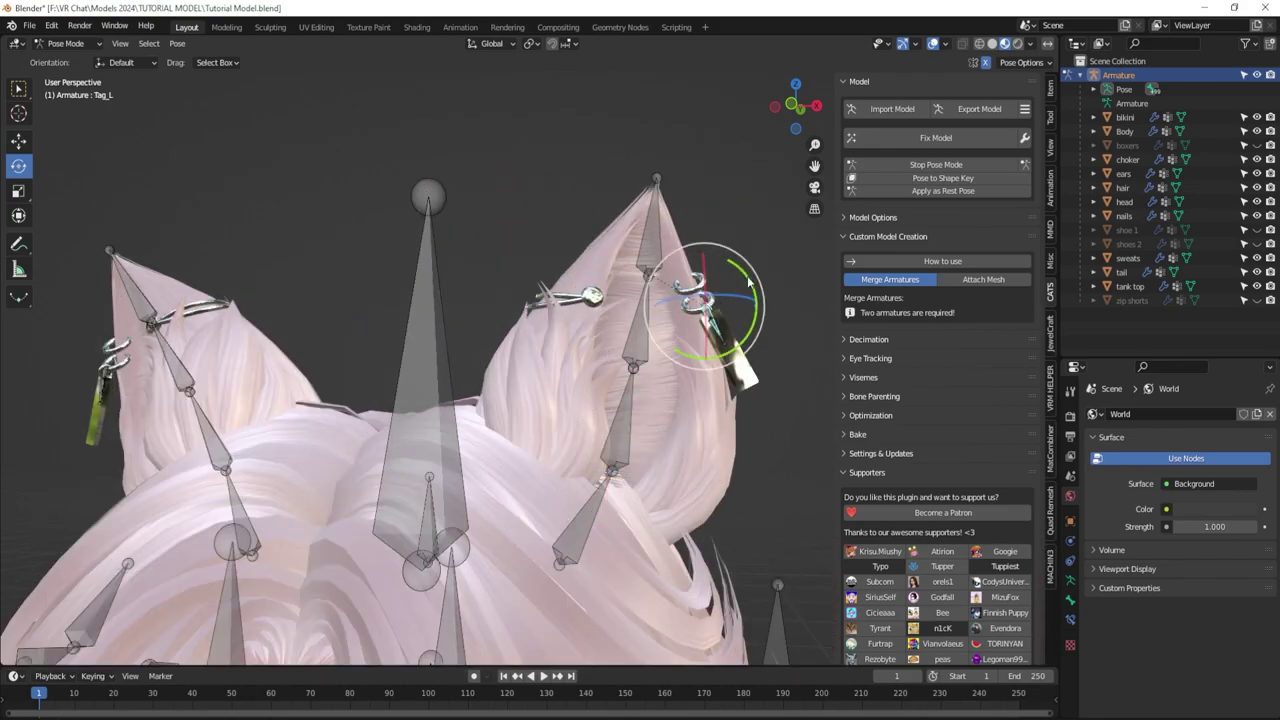
pyautogui.moveTo(748, 290); pyautogui.dragTo(740, 330)
pyautogui.click(936, 165)
# Deselect the armature and check the whole assembled avatar from the front.
pyautogui.scroll(-10, 636, 347)
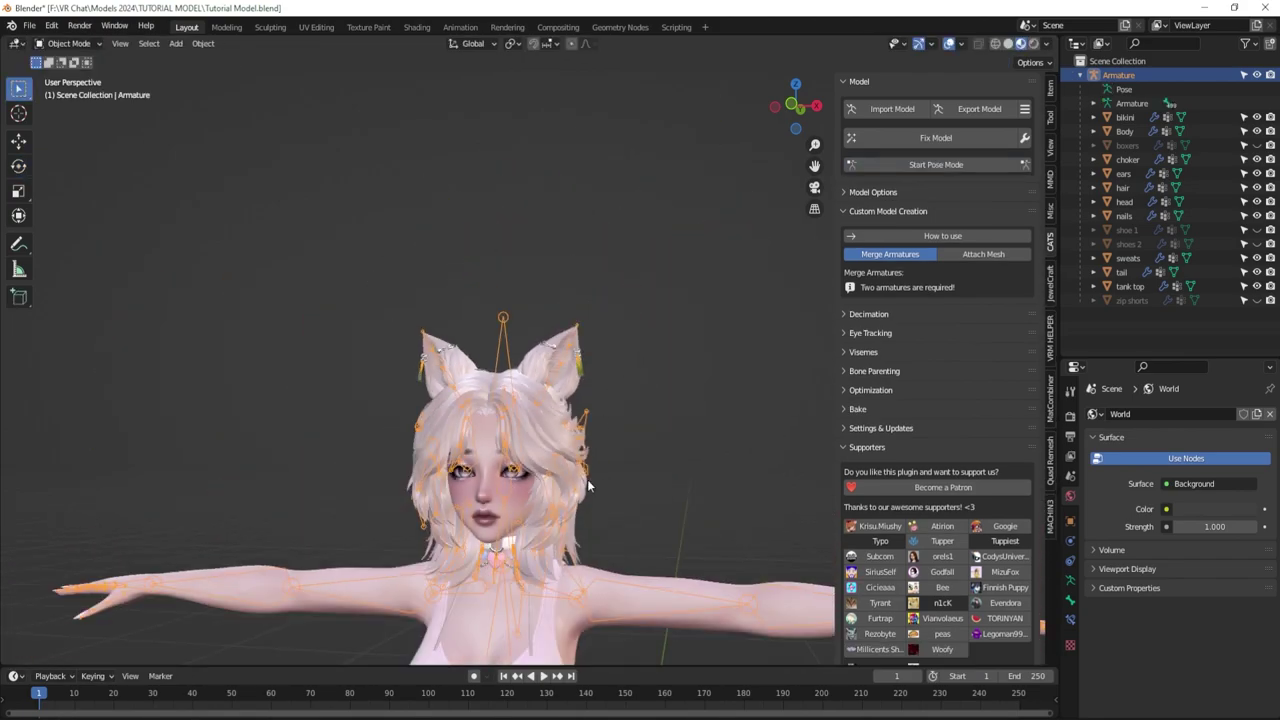
pyautogui.moveTo(600, 370); pyautogui.dragTo(631, 397, button='middle')
pyautogui.click(605, 361)
pyautogui.scroll(2, 631, 397)
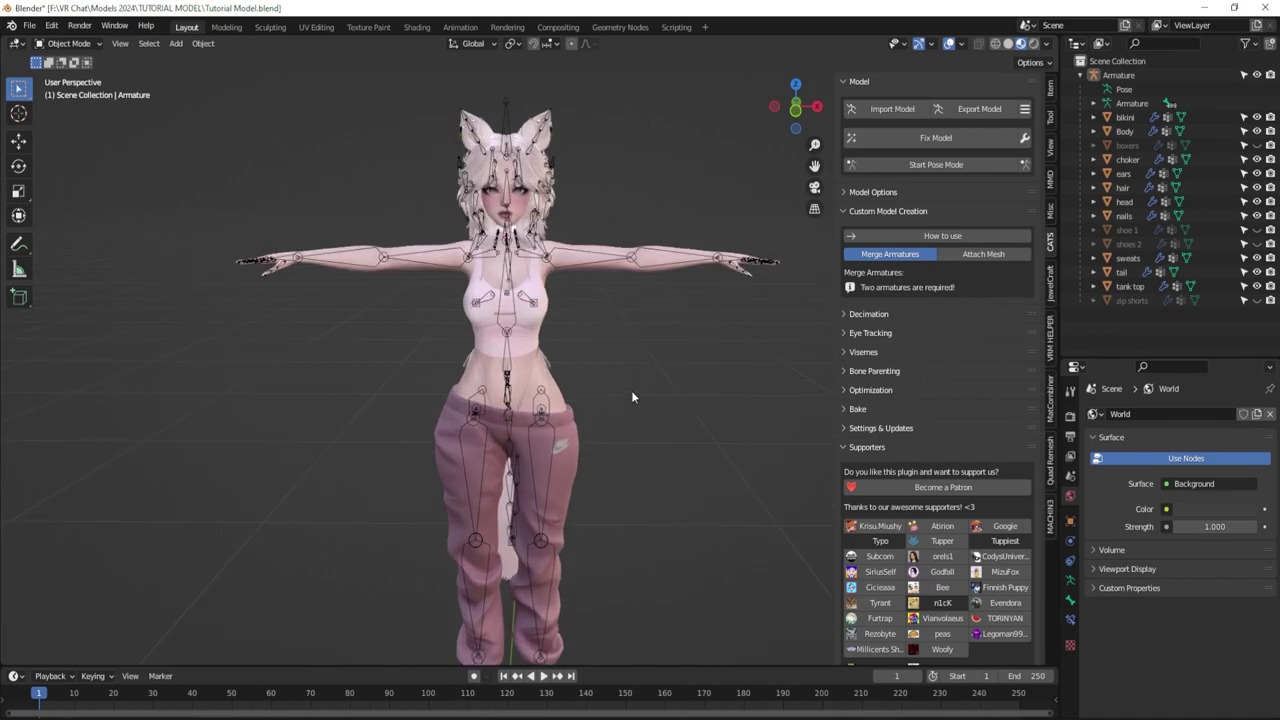